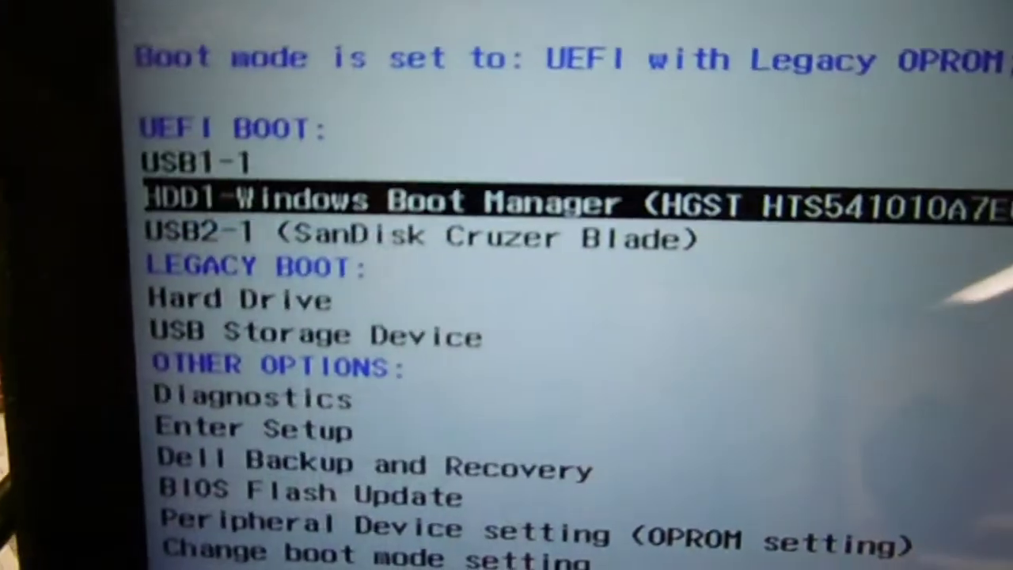
Boot from the SanDisk Cruzer Blade USB stick in the Dell boot menu.
{"action": "key", "text": "Down"}
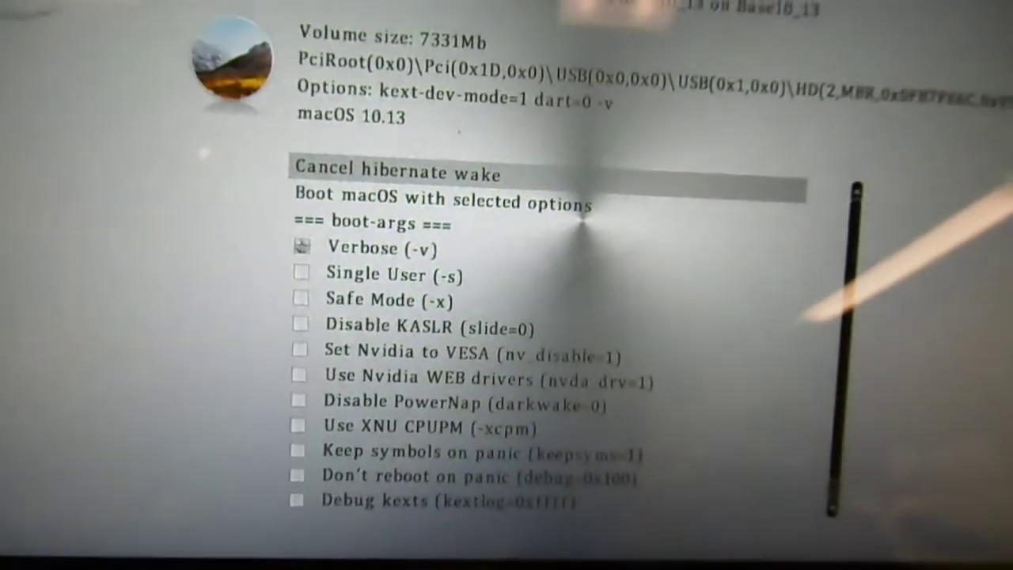
Enable Safe Mode, Nvidia VESA and Don't reboot on panic boot arguments for Base10_13.
{"action": "key", "text": "Down"}
{"action": "key", "text": "Down"}
{"action": "key", "text": "Down"}
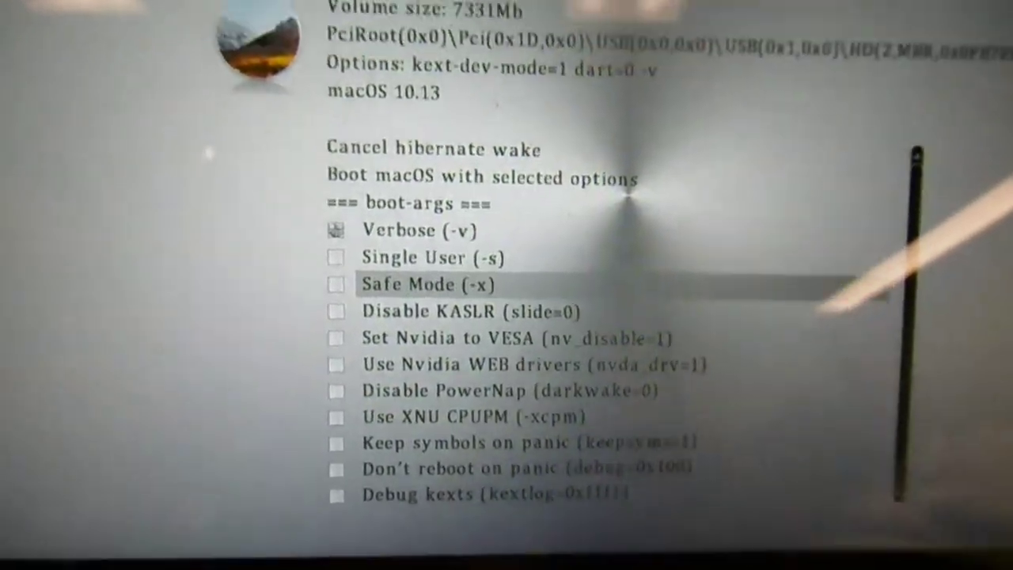
{"action": "key", "text": "space"}
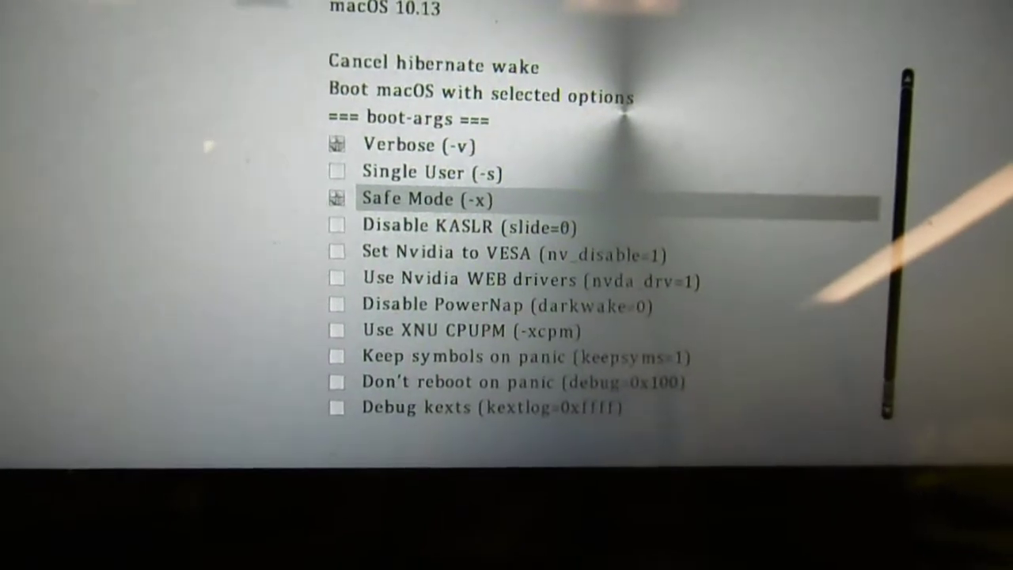
{"action": "key", "text": "Down"}
{"action": "key", "text": "Down"}
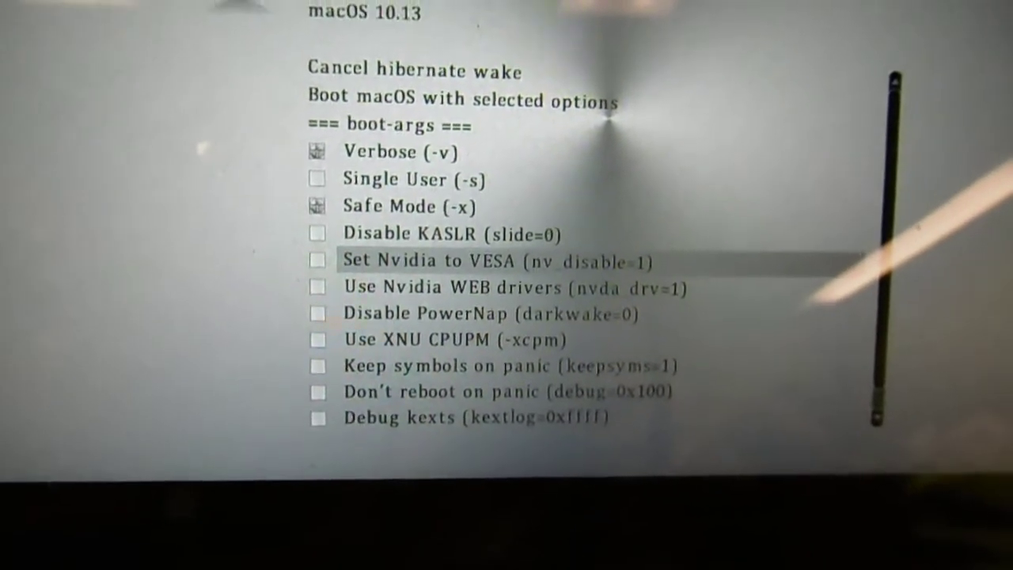
{"action": "key", "text": "space"}
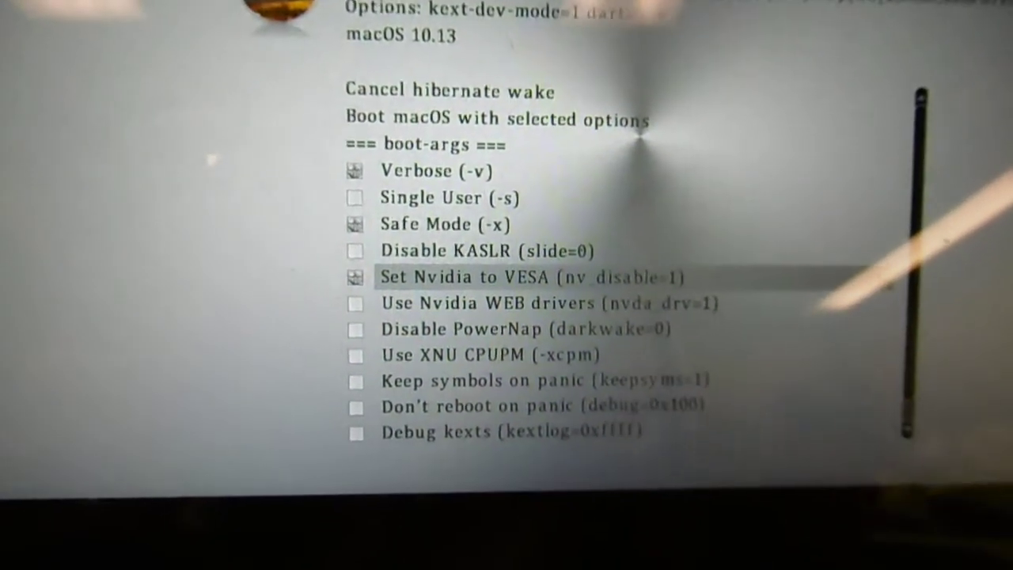
{"action": "key", "text": "Down"}
{"action": "key", "text": "Down"}
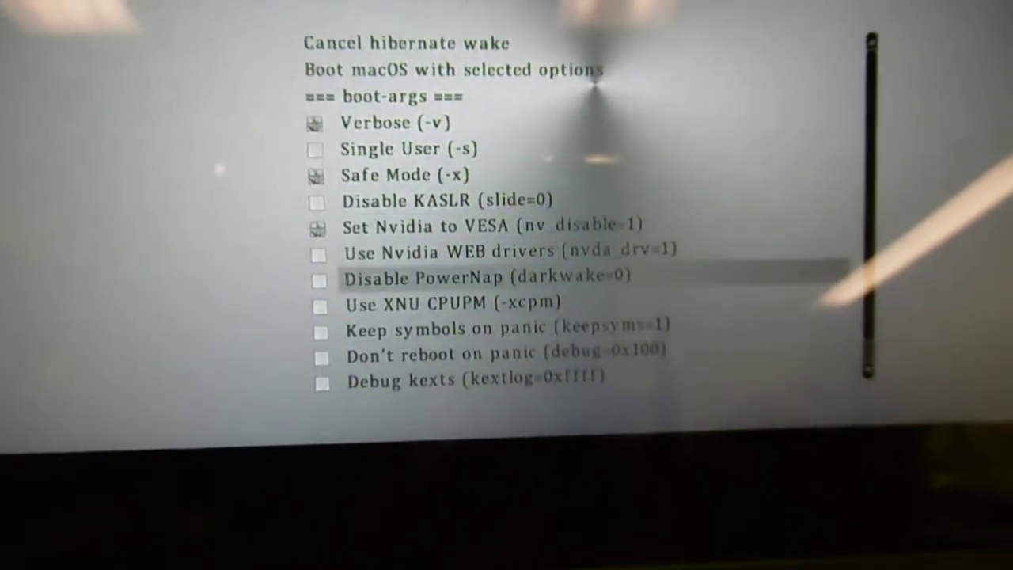
{"action": "key", "text": "Down"}
{"action": "key", "text": "space"}
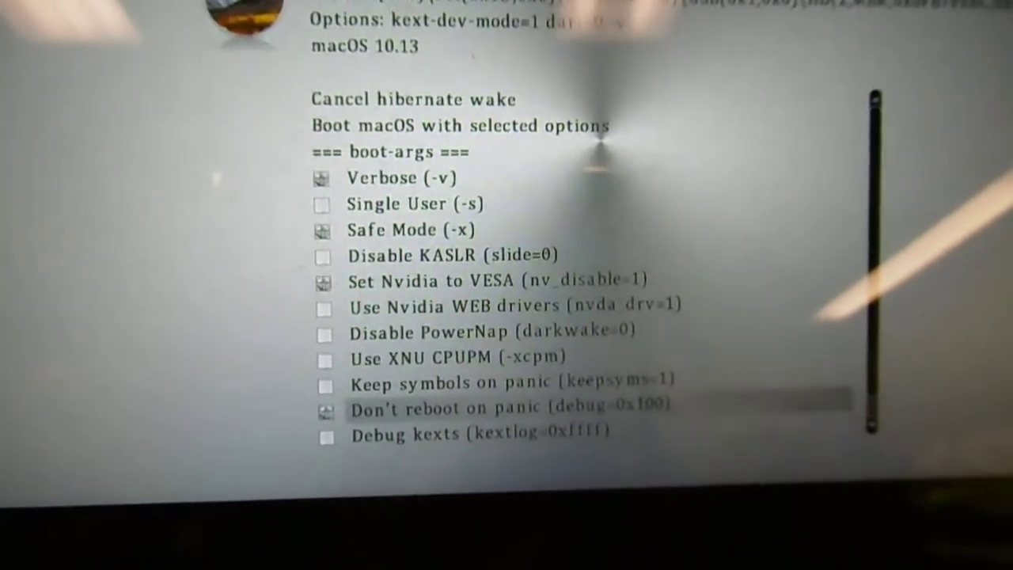
{"action": "key", "text": "Down"}
{"action": "key", "text": "Down"}
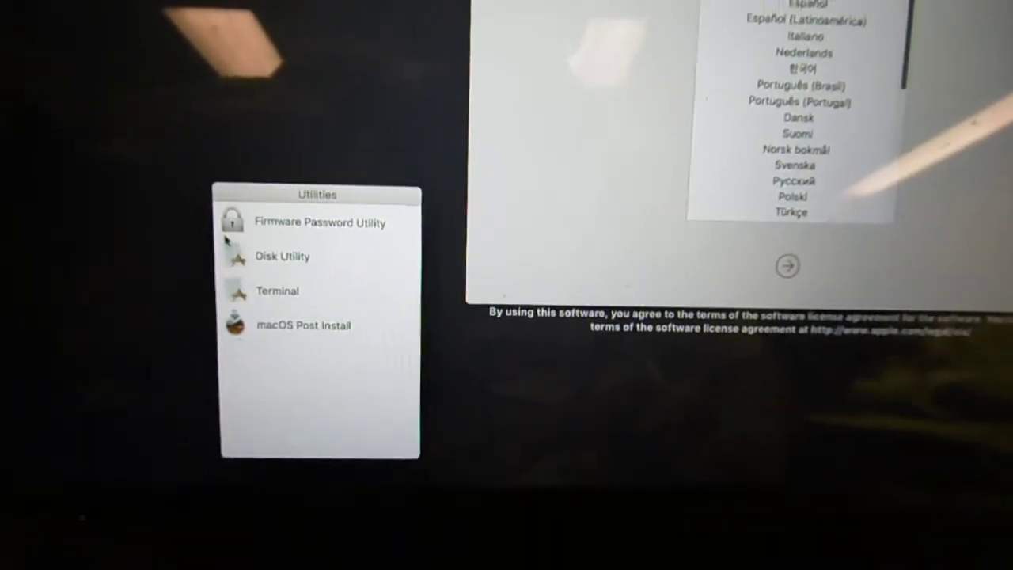
Erase macOS_Sierra as Mac OS Extended (Journaled) with the fastest security setting.
{"action": "double_click", "coordinate": [245, 242]}
{"action": "left_click", "coordinate": [414, 16]}
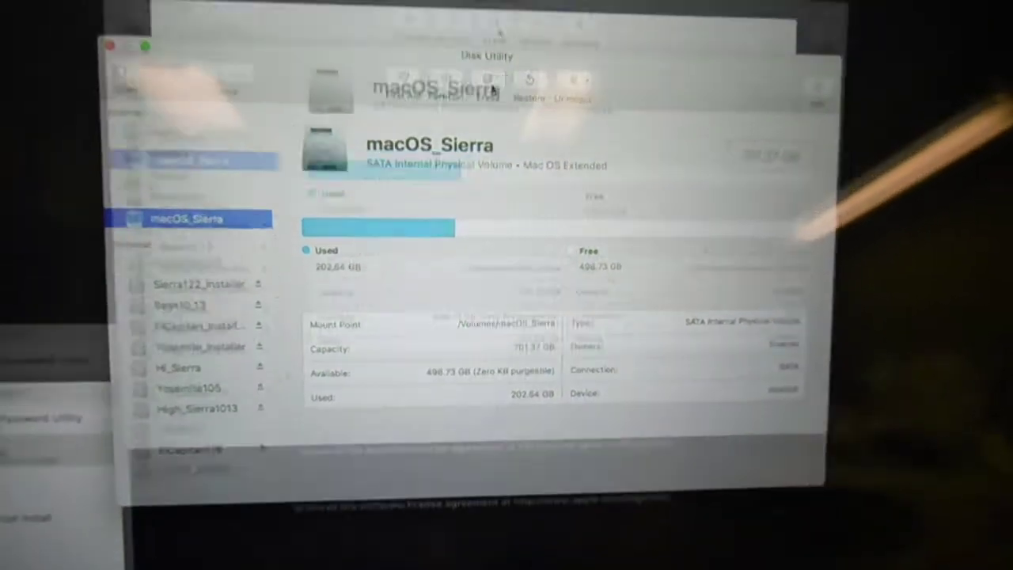
{"action": "left_click", "coordinate": [509, 87]}
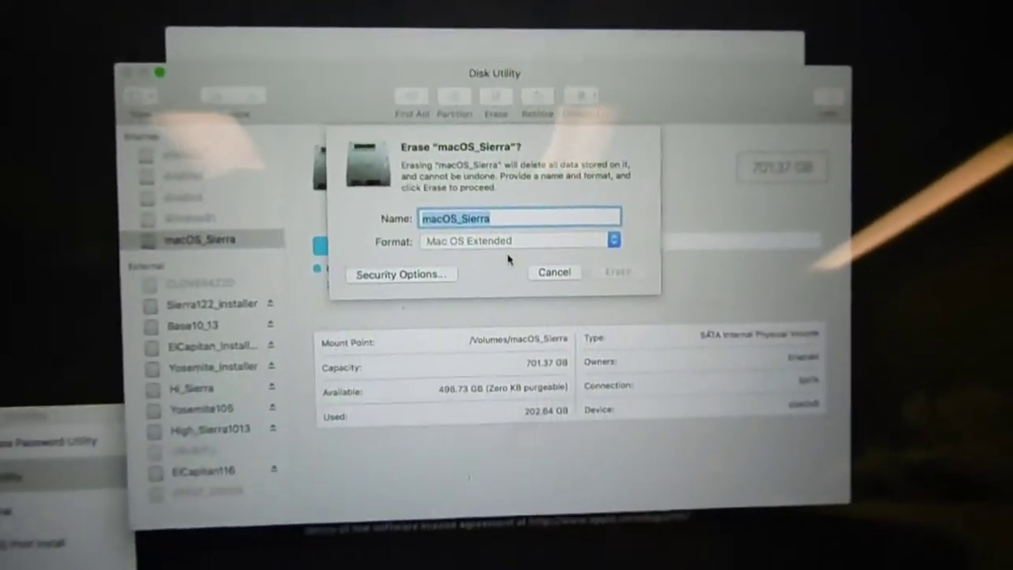
{"action": "left_click", "coordinate": [443, 263]}
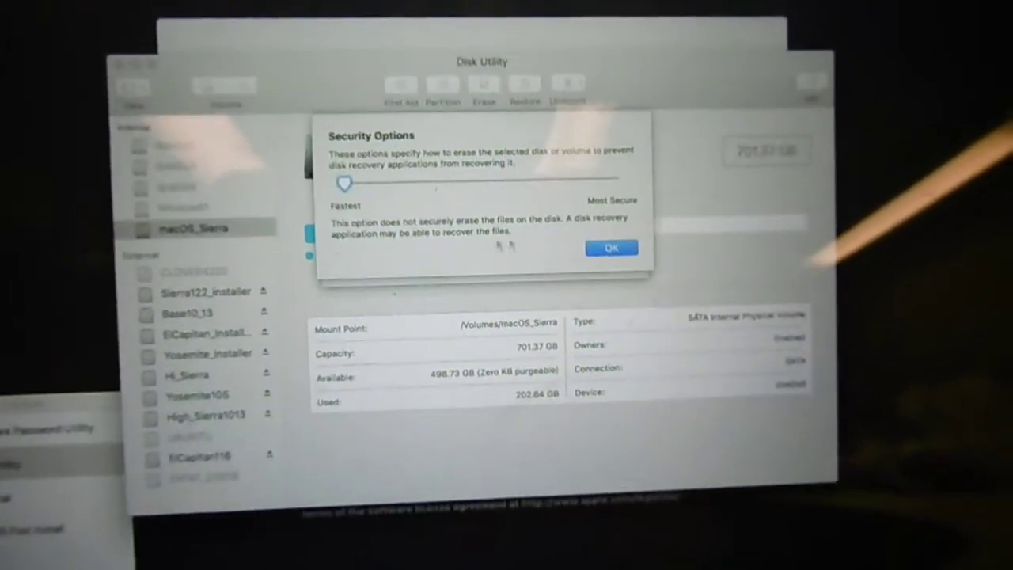
{"action": "left_click", "coordinate": [609, 246]}
{"action": "left_click", "coordinate": [551, 230]}
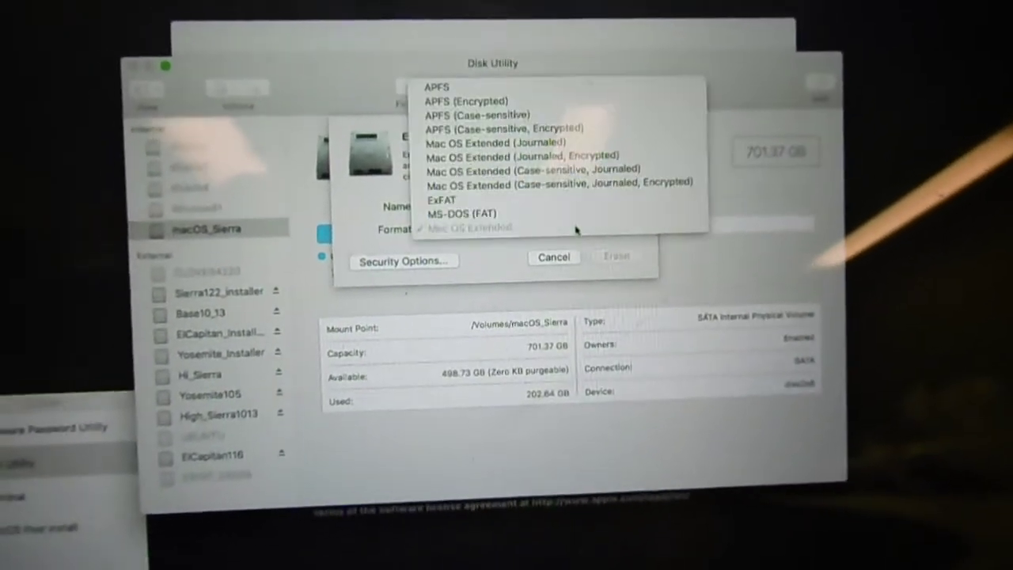
{"action": "left_click", "coordinate": [566, 152]}
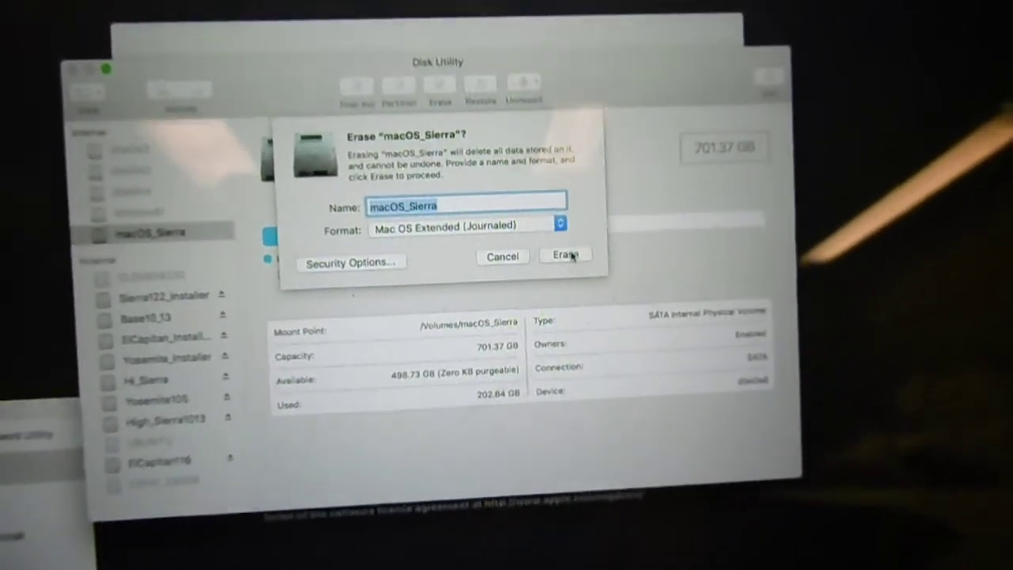
{"action": "left_click", "coordinate": [581, 234]}
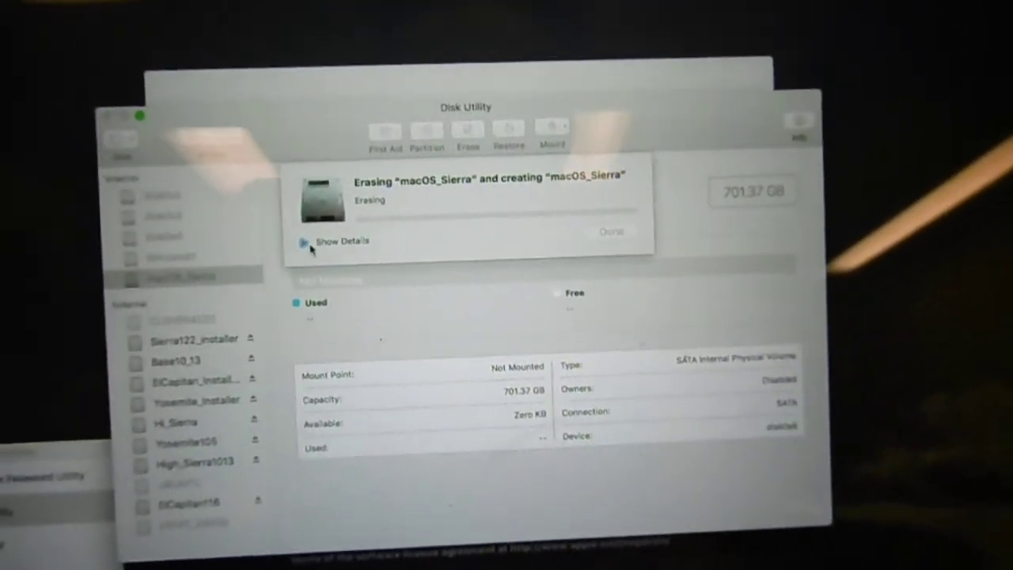
{"action": "left_click", "coordinate": [288, 230]}
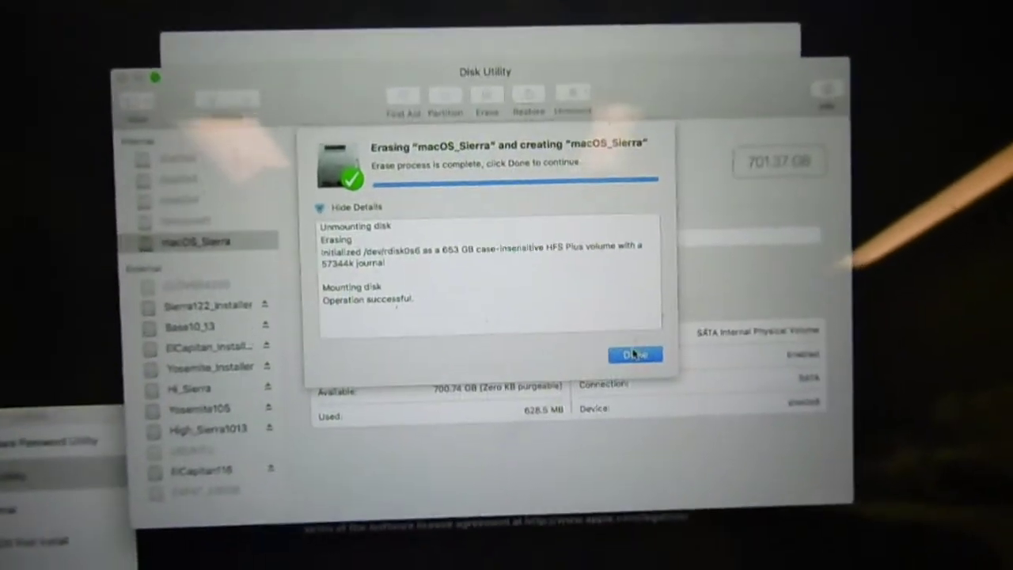
{"action": "left_click", "coordinate": [613, 390]}
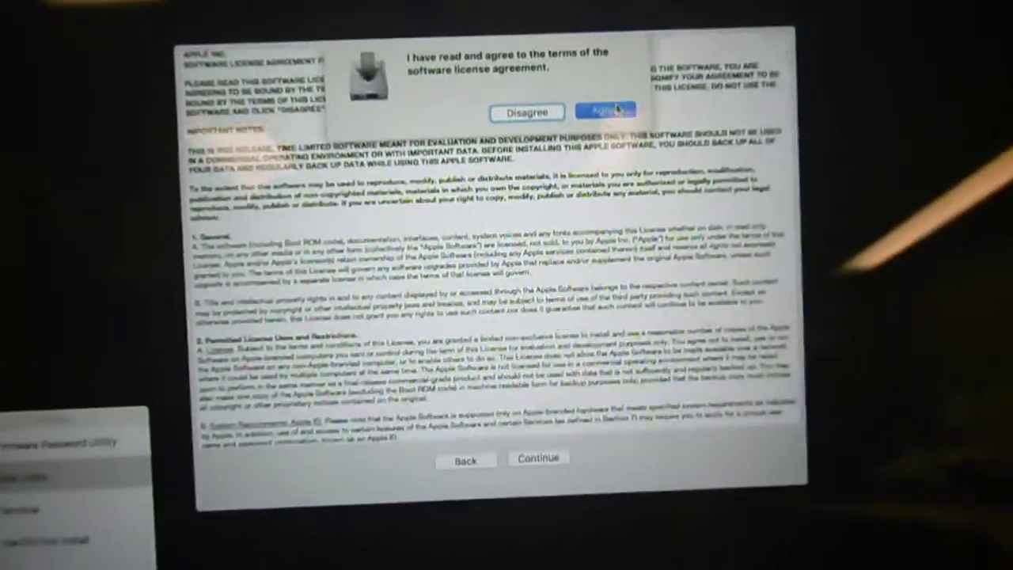
Agree to the macOS software license agreement.
{"action": "left_click", "coordinate": [630, 49]}
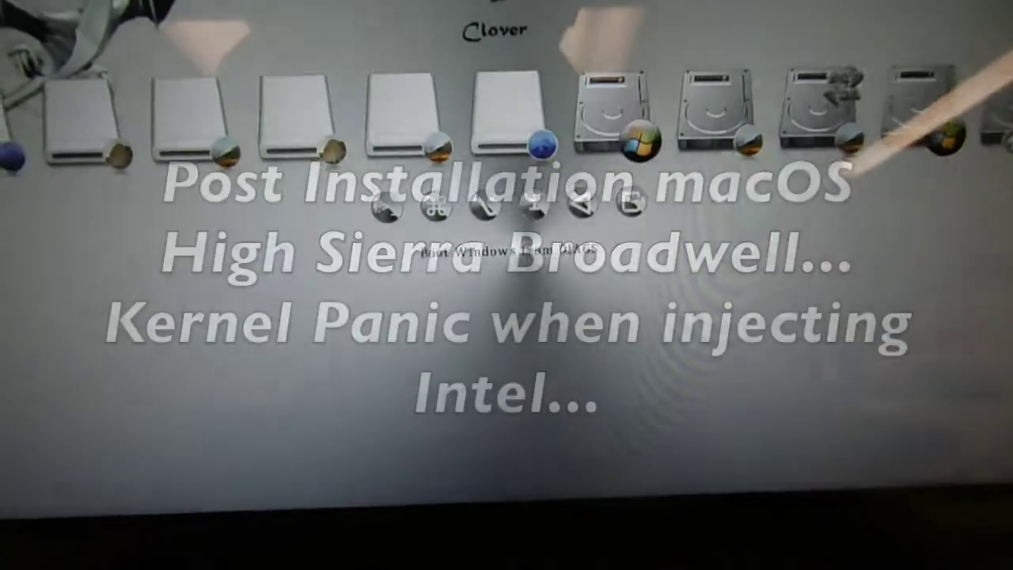
Turn on InjectIntel in Clover's Graphics Injector options.
{"action": "key", "text": "Return"}
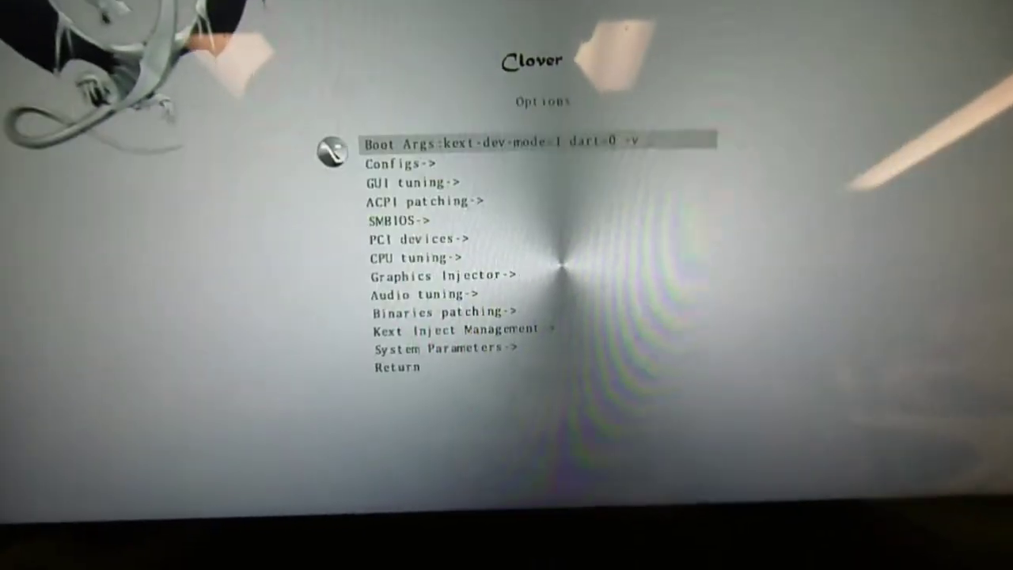
{"action": "key", "text": "Down"}
{"action": "key", "text": "Down"}
{"action": "key", "text": "Down"}
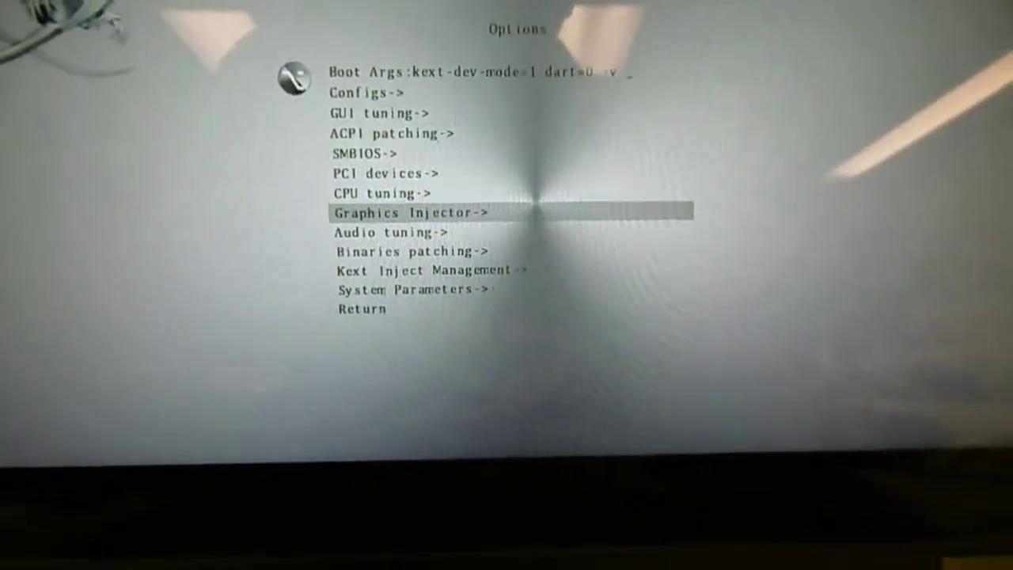
{"action": "key", "text": "Return"}
{"action": "key", "text": "Down"}
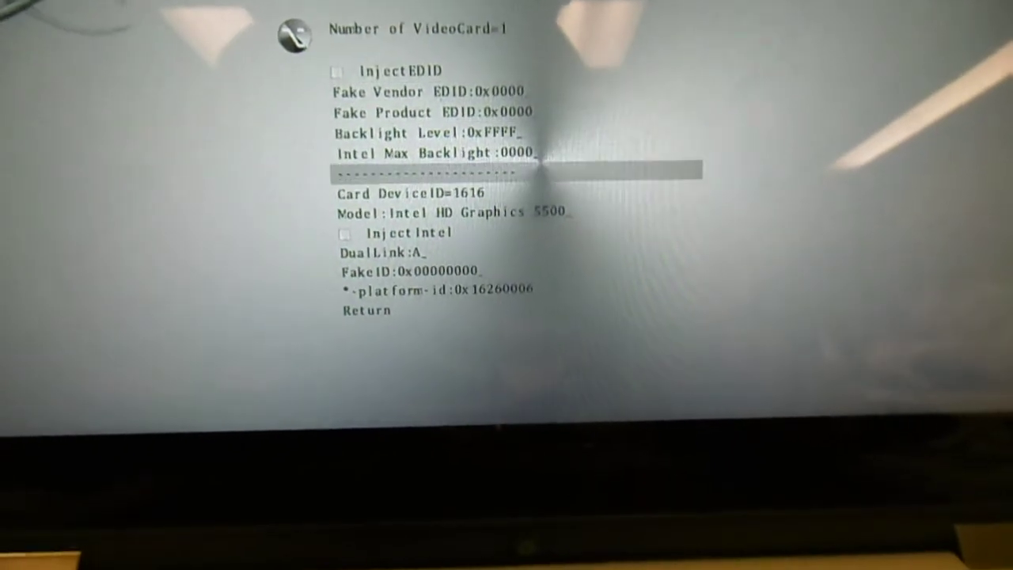
{"action": "key", "text": "Down"}
{"action": "key", "text": "Down"}
{"action": "key", "text": "Down"}
{"action": "key", "text": "space"}
{"action": "key", "text": "Down"}
{"action": "key", "text": "Down"}
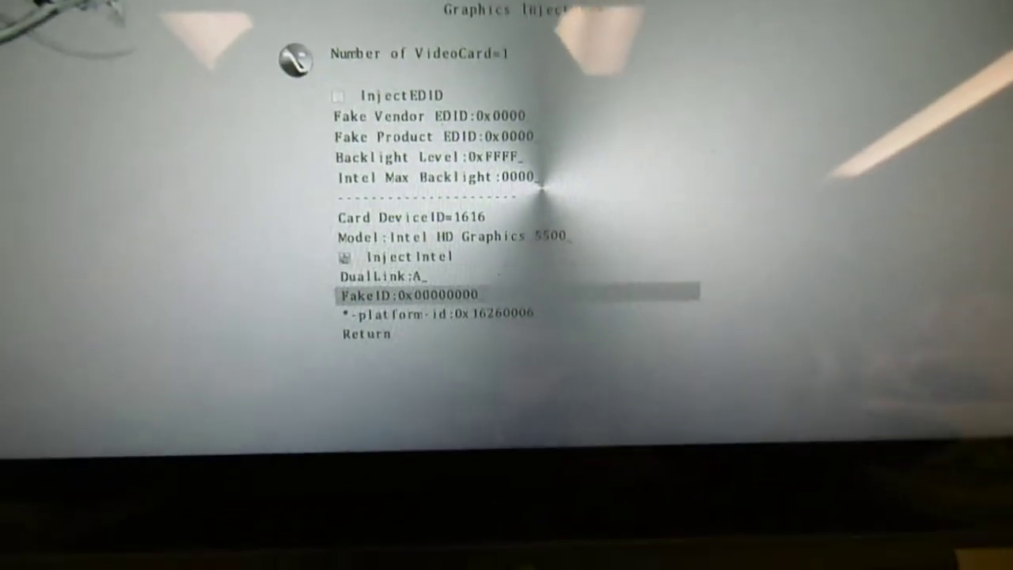
{"action": "key", "text": "Down"}
{"action": "key", "text": "Down"}
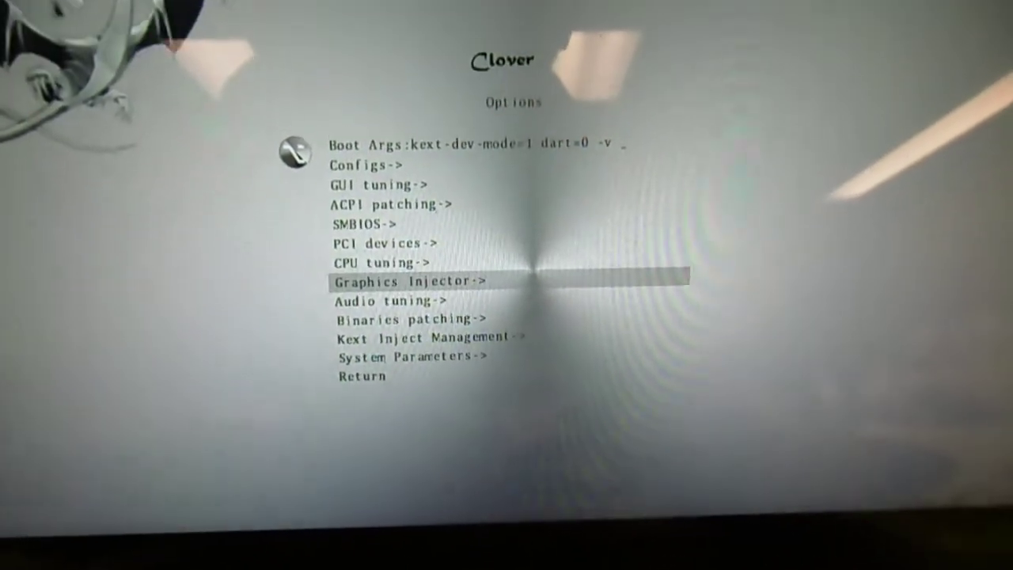
{"action": "key", "text": "Down"}
{"action": "key", "text": "Down"}
{"action": "key", "text": "Down"}
{"action": "key", "text": "Return"}
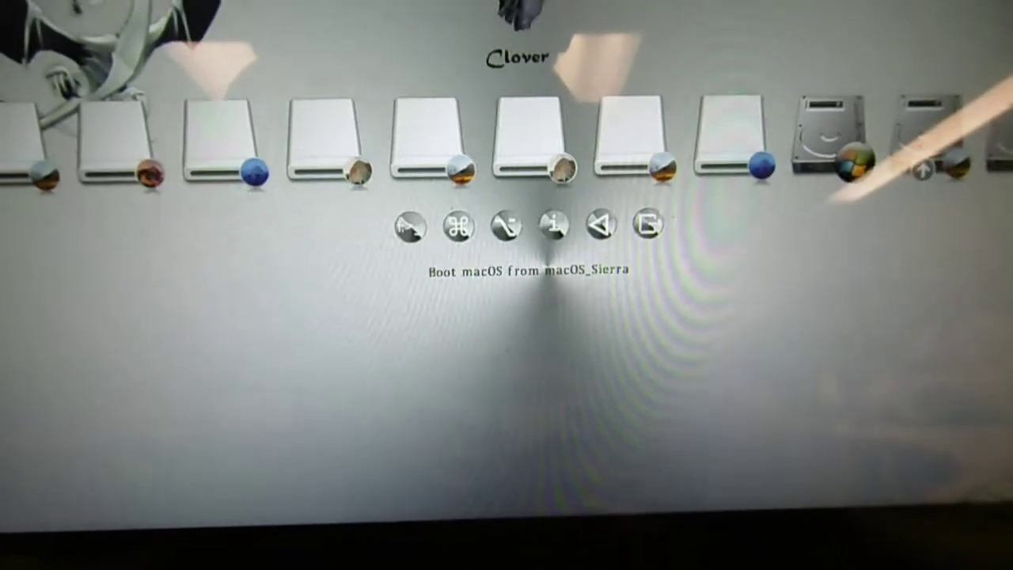
Select the macOS_Sierra volume and bring up its boot options.
{"action": "key", "text": "Right"}
{"action": "key", "text": "Left"}
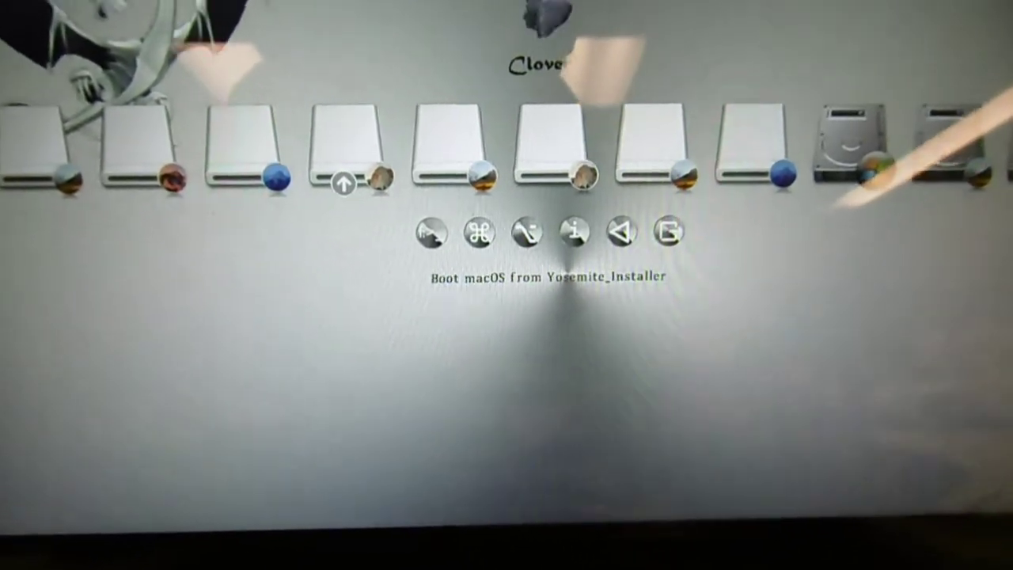
{"action": "key", "text": "Right"}
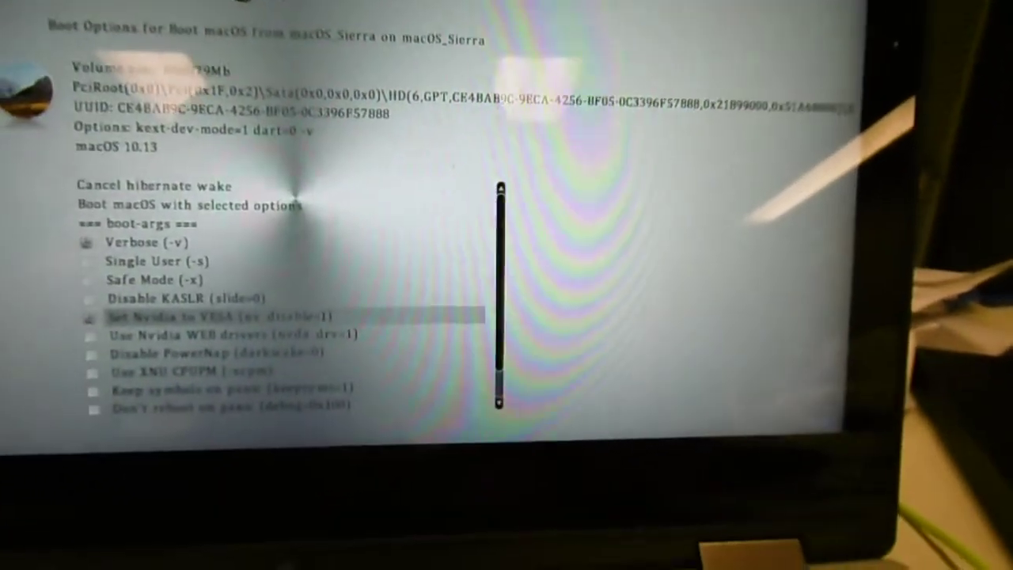
Boot macOS_Sierra with Verbose and Nvidia VESA arguments kept checked.
{"action": "key", "text": "Down"}
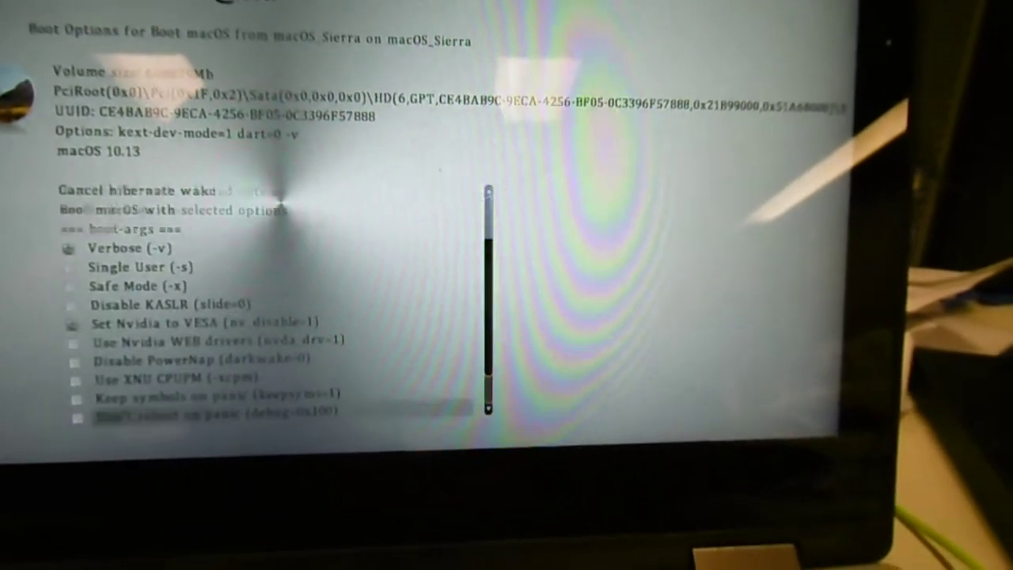
{"action": "key", "text": "Down"}
{"action": "key", "text": "Down"}
{"action": "key", "text": "Return"}
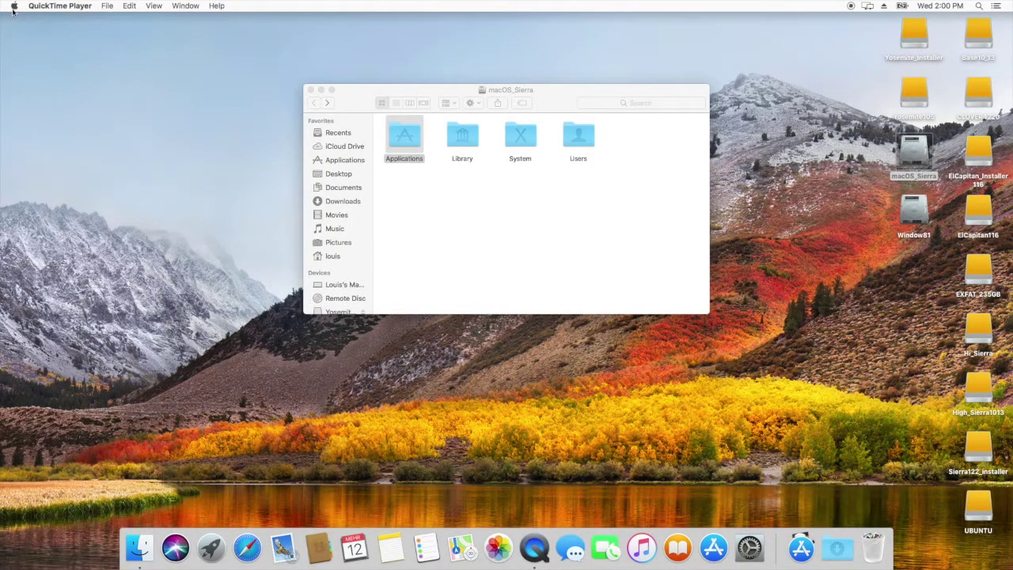
Review the detected hardware in About This Mac's System Report, then close both windows.
{"action": "left_click", "coordinate": [14, 6]}
{"action": "left_click", "coordinate": [35, 19]}
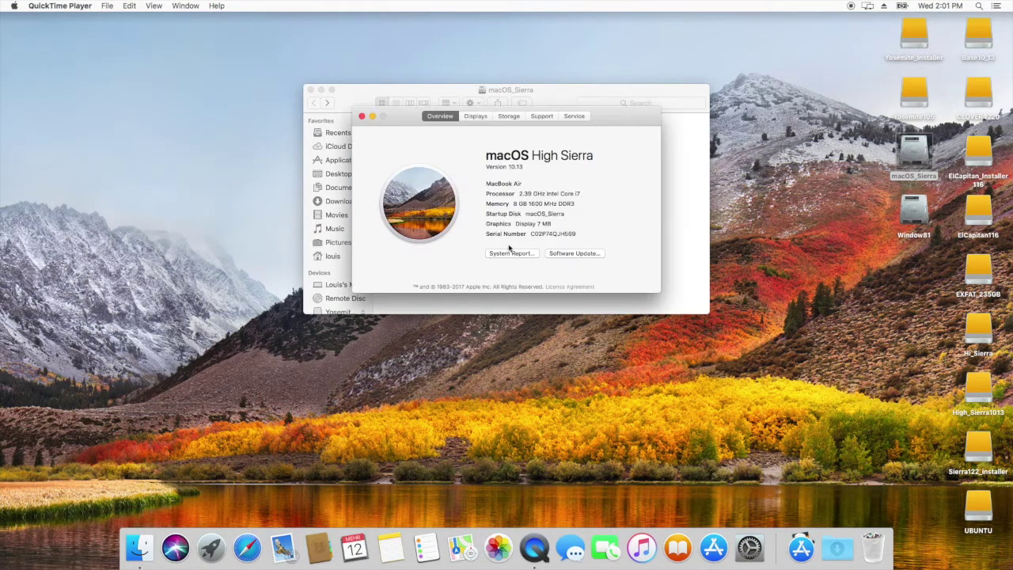
{"action": "left_click", "coordinate": [512, 253]}
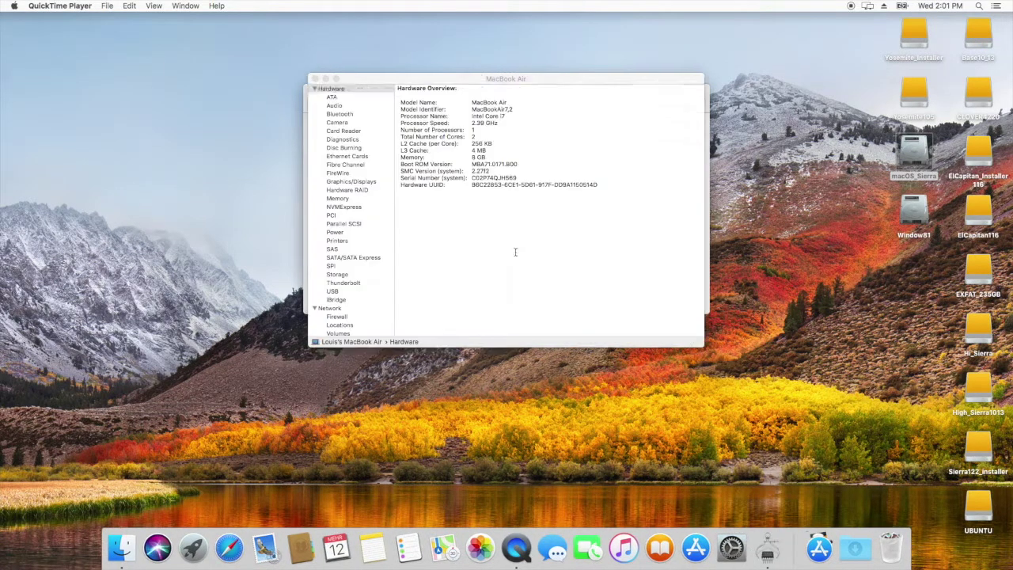
{"action": "left_click", "coordinate": [339, 115]}
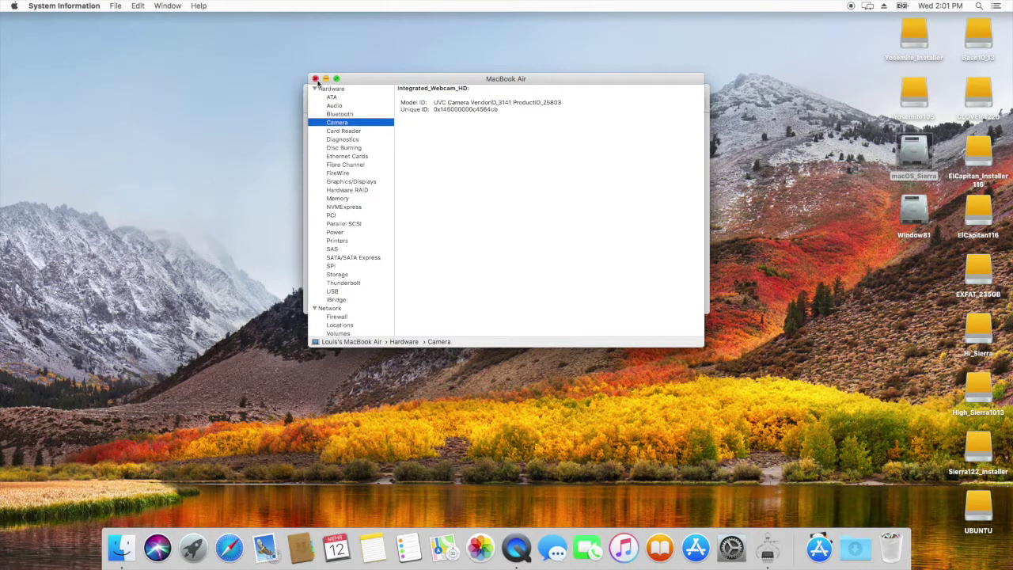
{"action": "left_click", "coordinate": [315, 79]}
{"action": "left_click_drag", "start_coordinate": [362, 95], "coordinate": [469, 204]}
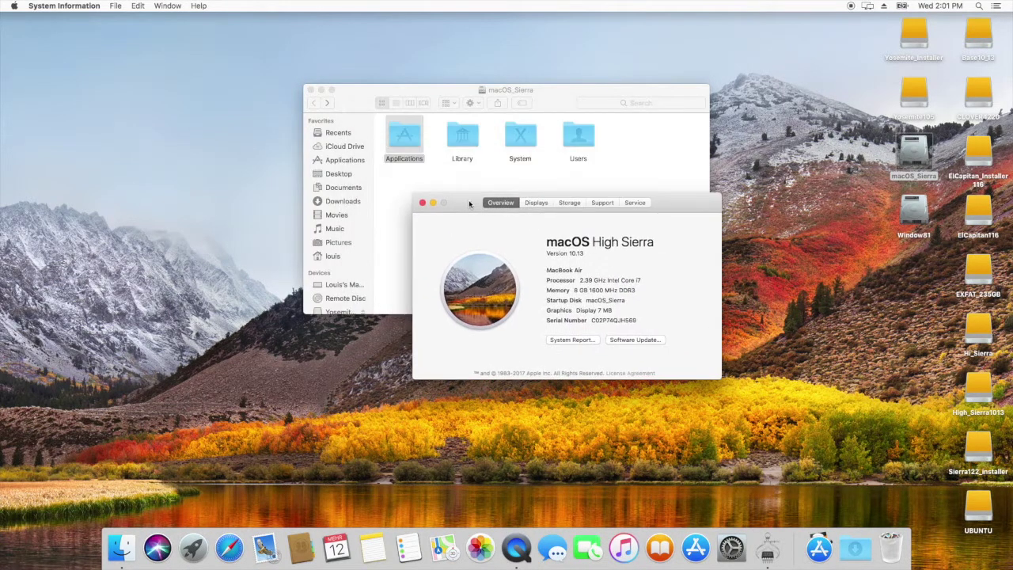
{"action": "left_click", "coordinate": [423, 203]}
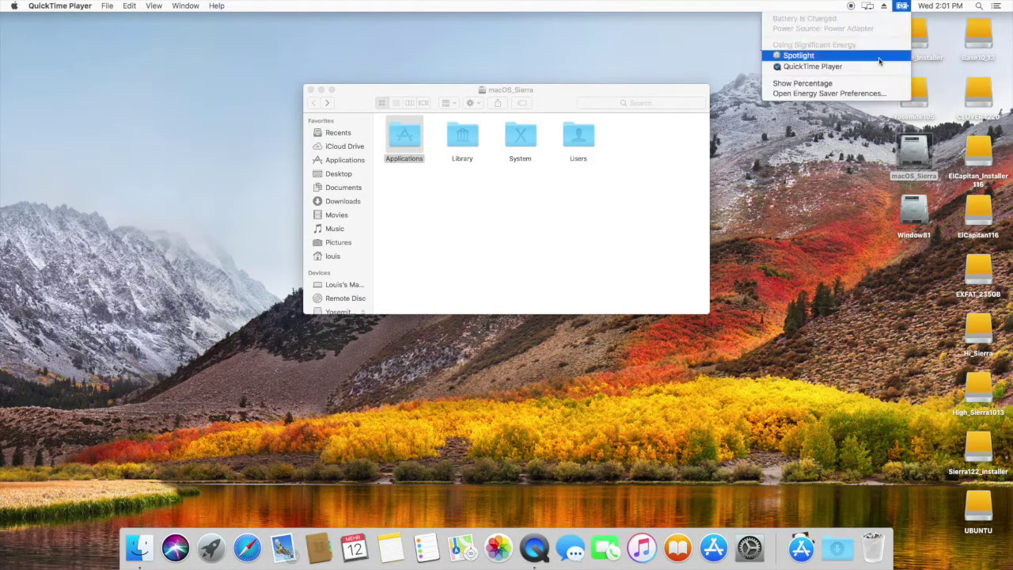
Show battery percentage in the menu bar and close the macOS_Sierra window.
{"action": "left_click", "coordinate": [875, 84]}
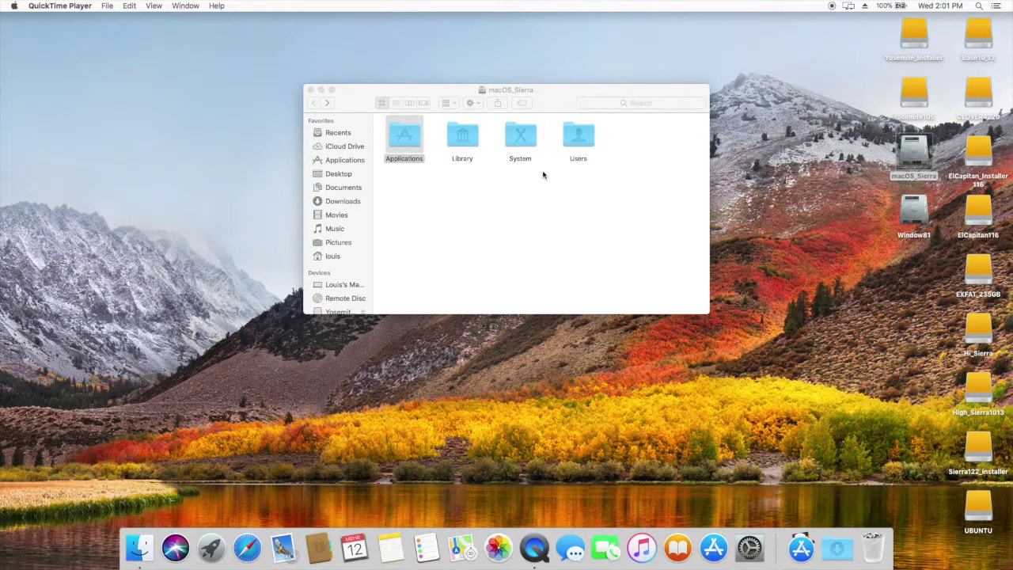
{"action": "left_click_drag", "start_coordinate": [544, 104], "coordinate": [246, 50]}
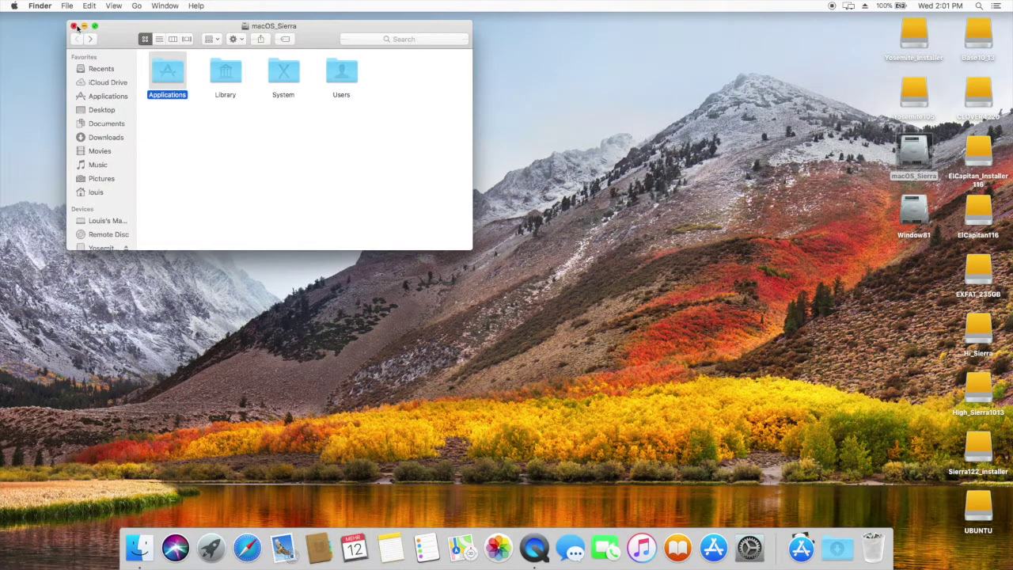
{"action": "left_click", "coordinate": [74, 26]}
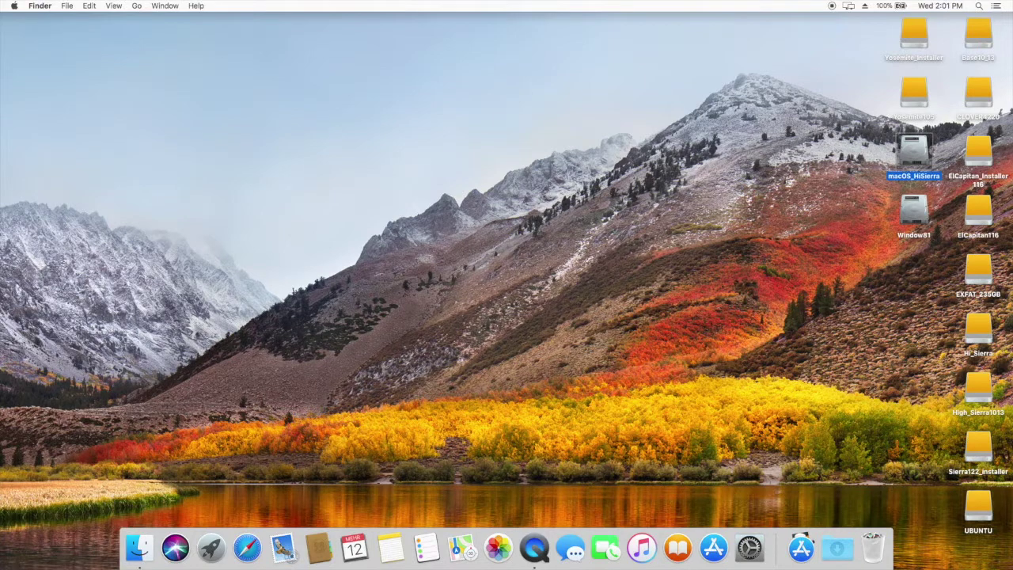
Set up two Applications windows and copy Brightness Slider across.
{"action": "key", "text": "super+shift+a"}
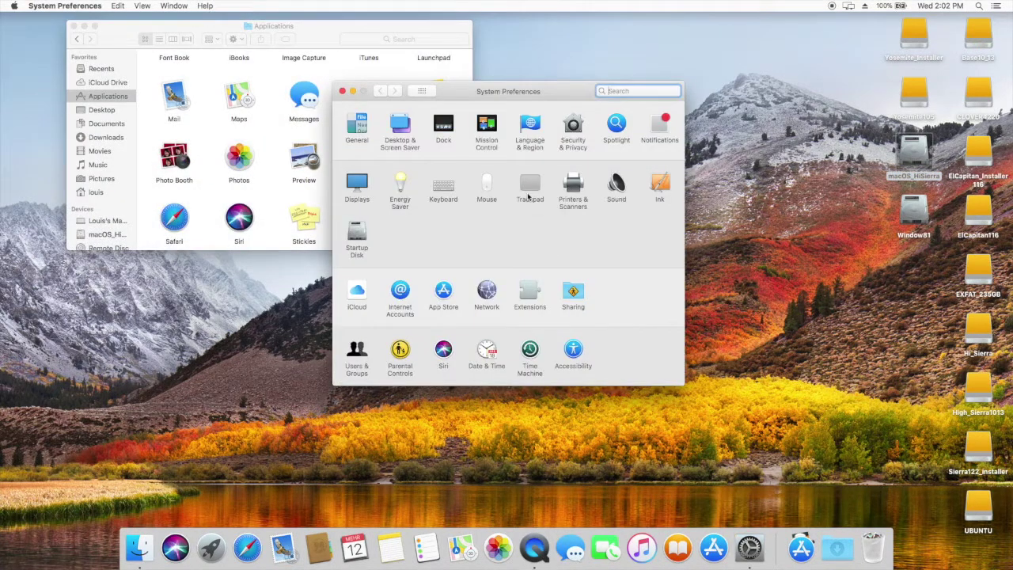
{"action": "left_click", "coordinate": [530, 188]}
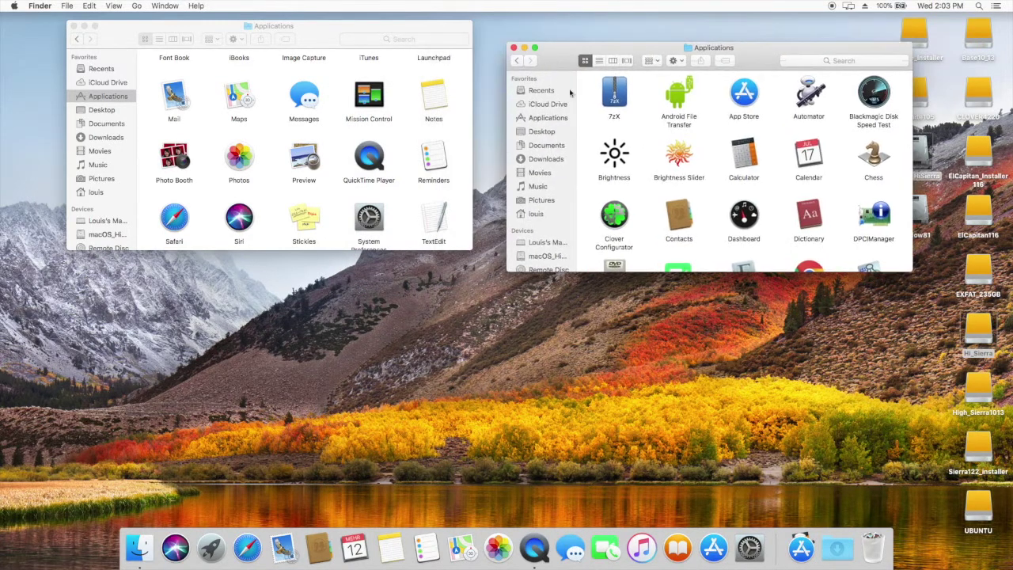
{"action": "left_click_drag", "start_coordinate": [412, 108], "coordinate": [462, 107]}
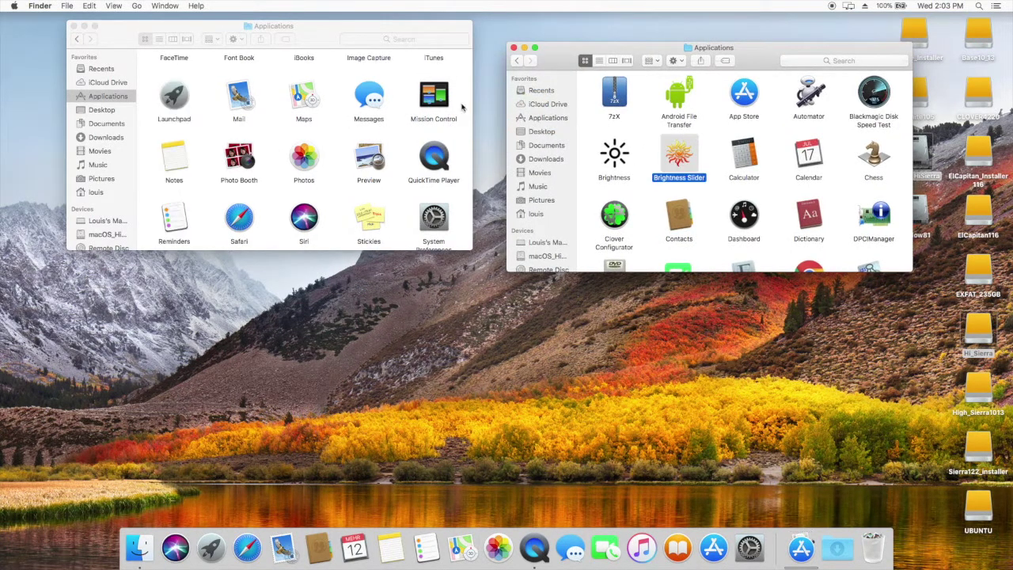
{"action": "left_click", "coordinate": [615, 156]}
{"action": "left_click", "coordinate": [460, 132]}
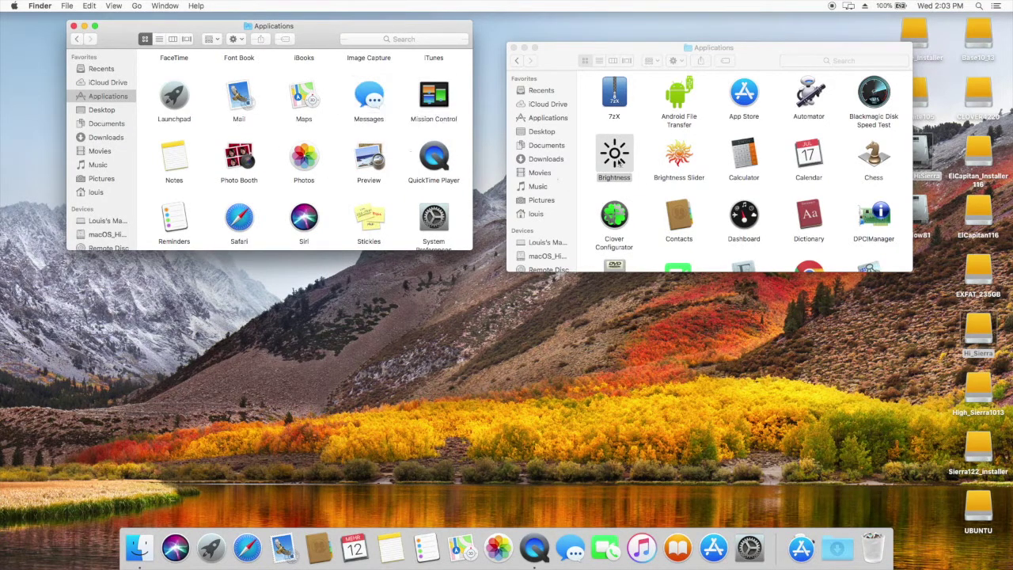
{"action": "left_click", "coordinate": [614, 154]}
{"action": "left_click", "coordinate": [450, 134]}
{"action": "left_click", "coordinate": [434, 99]}
{"action": "key", "text": "super+grave"}
{"action": "key", "text": "Up"}
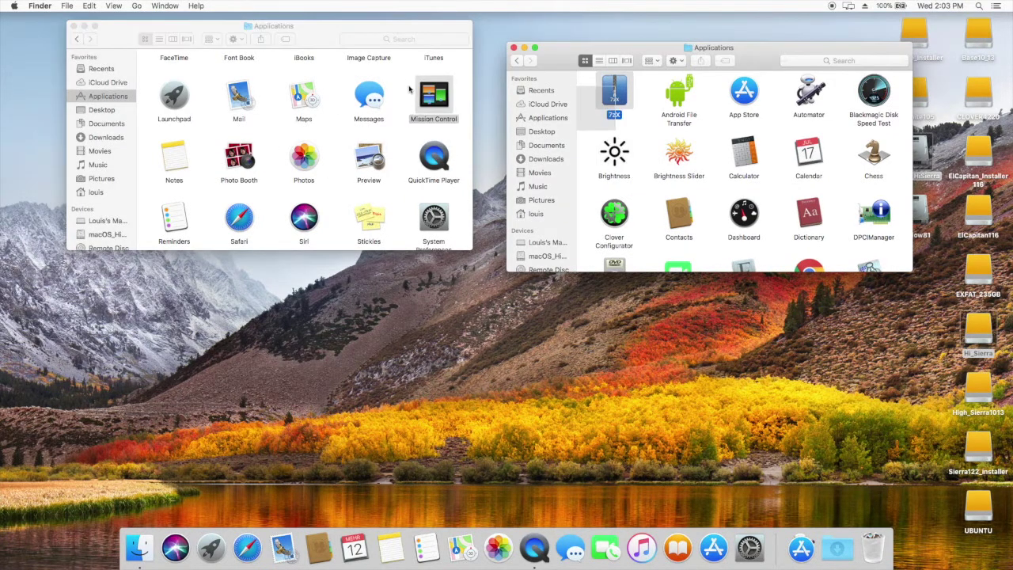
{"action": "key", "text": "Down"}
{"action": "left_click_drag", "start_coordinate": [409, 89], "coordinate": [384, 44]}
{"action": "left_click", "coordinate": [317, 106]}
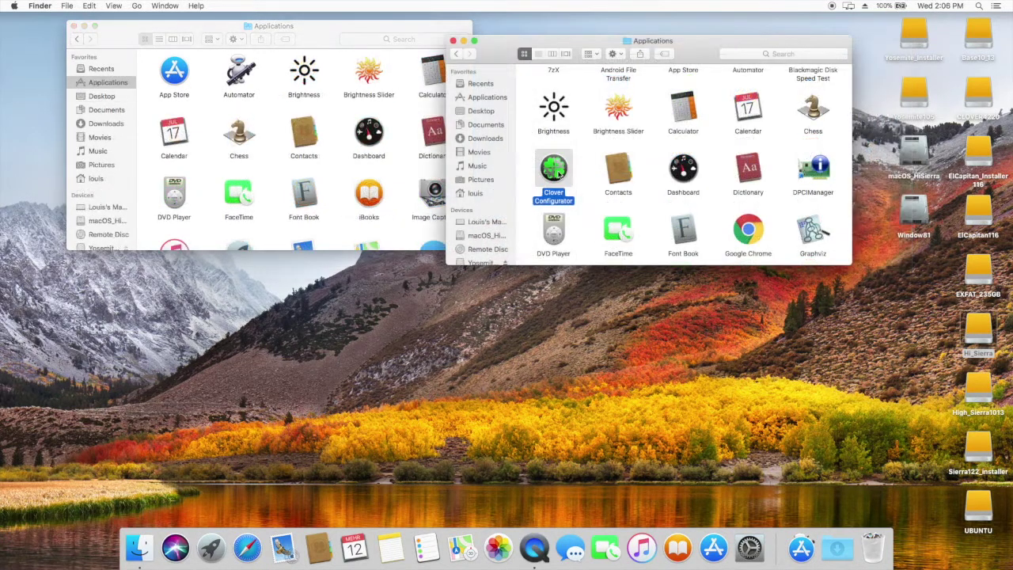
Copy DPCIManager, Google Chrome and Graphviz into the destination Applications folder.
{"action": "left_click", "coordinate": [809, 179], "text": "super"}
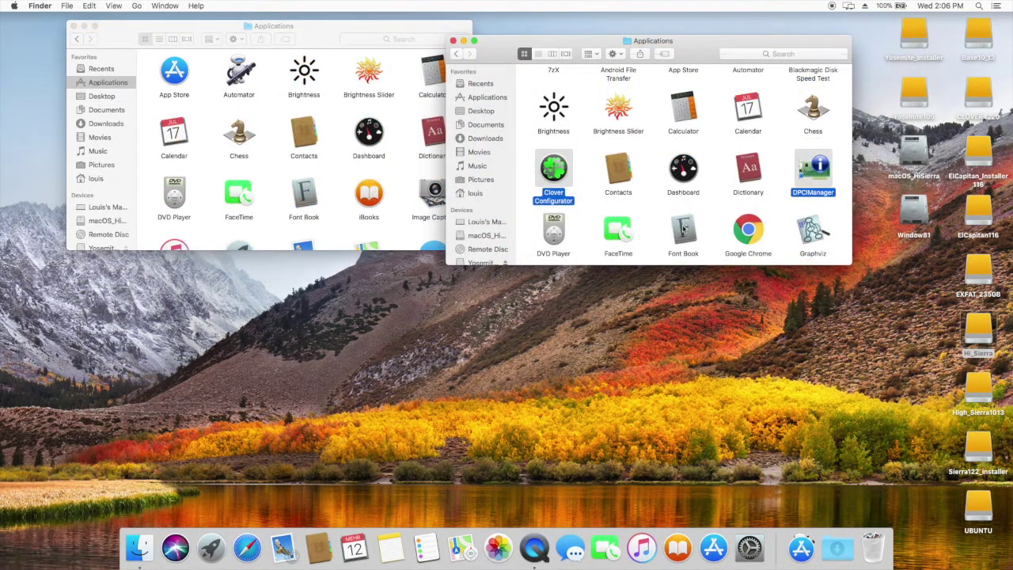
{"action": "left_click", "coordinate": [748, 239], "text": "super"}
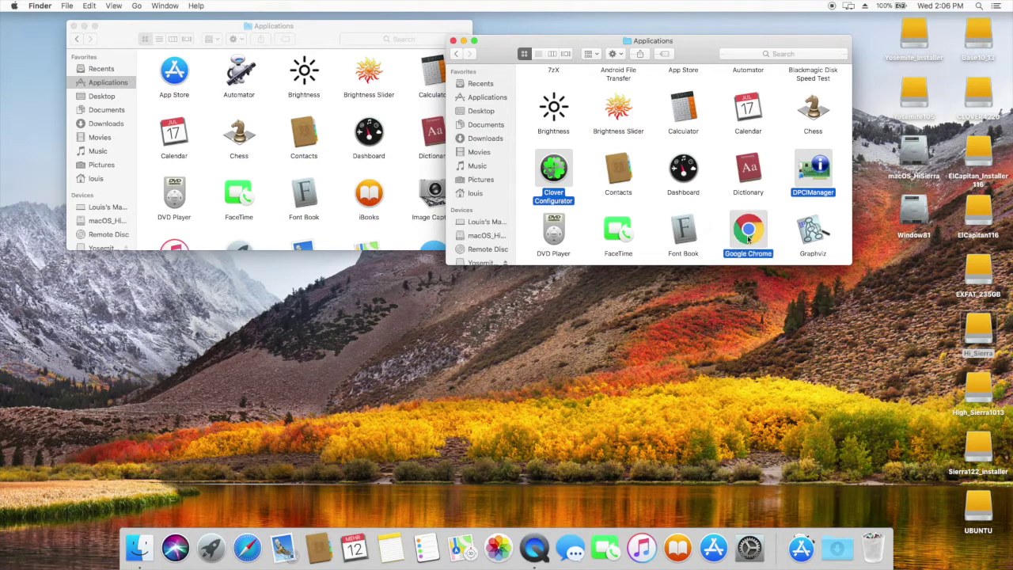
{"action": "left_click", "coordinate": [801, 237], "text": "super"}
{"action": "left_click_drag", "start_coordinate": [813, 162], "coordinate": [332, 142]}
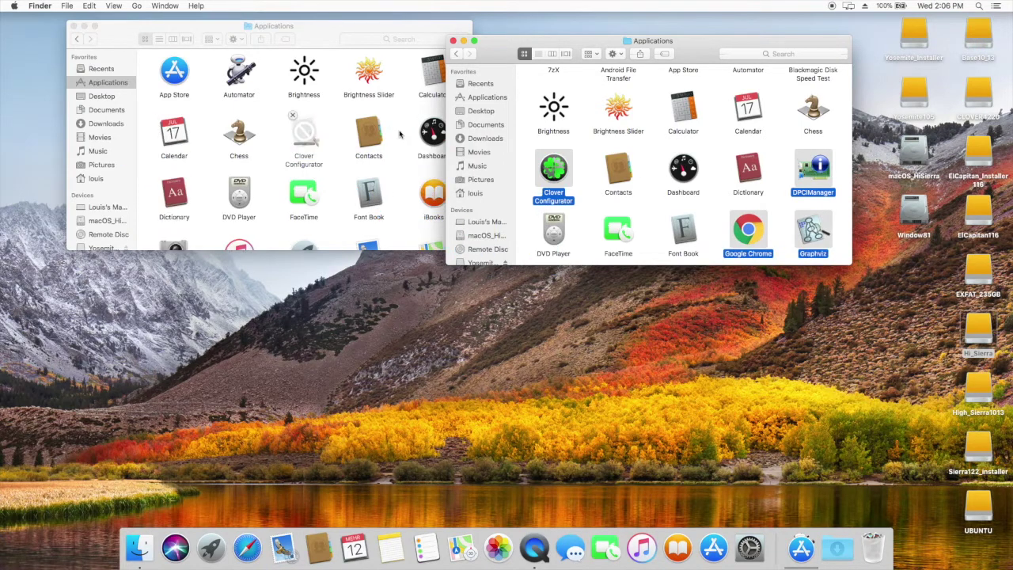
Copy HandBrake, HexEdit, iasl, IORegistryExplorer, Kext Helper b7, Kext Utility, Kext Wizard and MaciASL across.
{"action": "scroll", "coordinate": [652, 187], "scroll_direction": "down", "scroll_amount": 2}
{"action": "scroll", "coordinate": [651, 186], "scroll_direction": "down", "scroll_amount": 2}
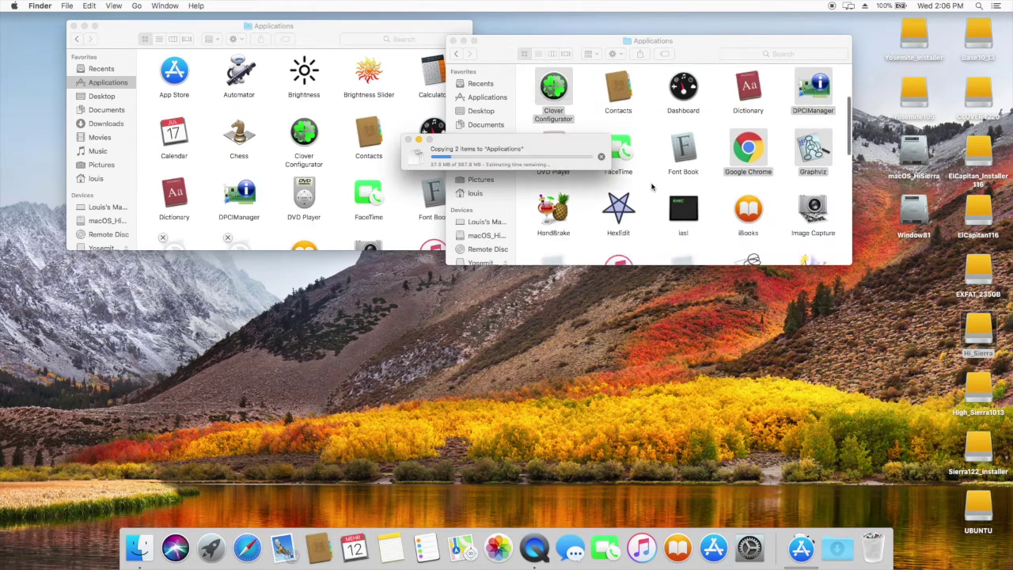
{"action": "left_click", "coordinate": [556, 229]}
{"action": "left_click", "coordinate": [616, 216], "text": "super"}
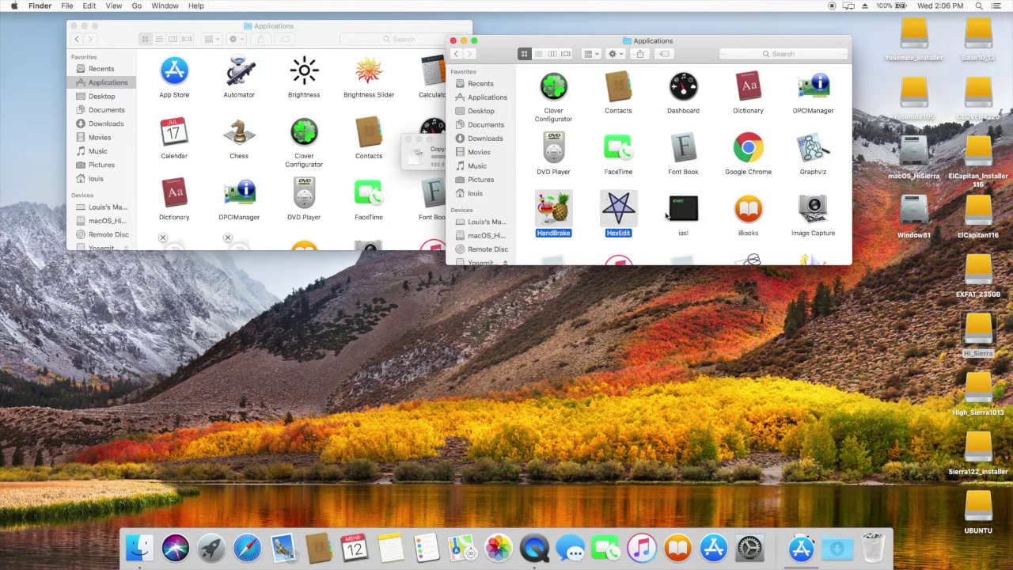
{"action": "left_click", "coordinate": [667, 217], "text": "super"}
{"action": "scroll", "coordinate": [673, 217], "scroll_direction": "down", "scroll_amount": 2}
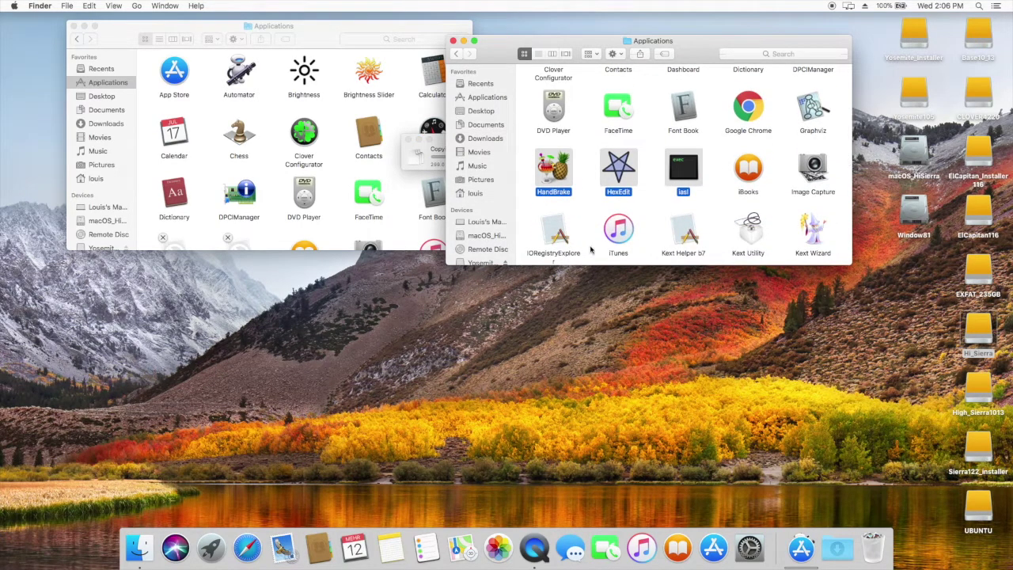
{"action": "left_click", "coordinate": [560, 247], "text": "super"}
{"action": "left_click", "coordinate": [674, 237], "text": "super"}
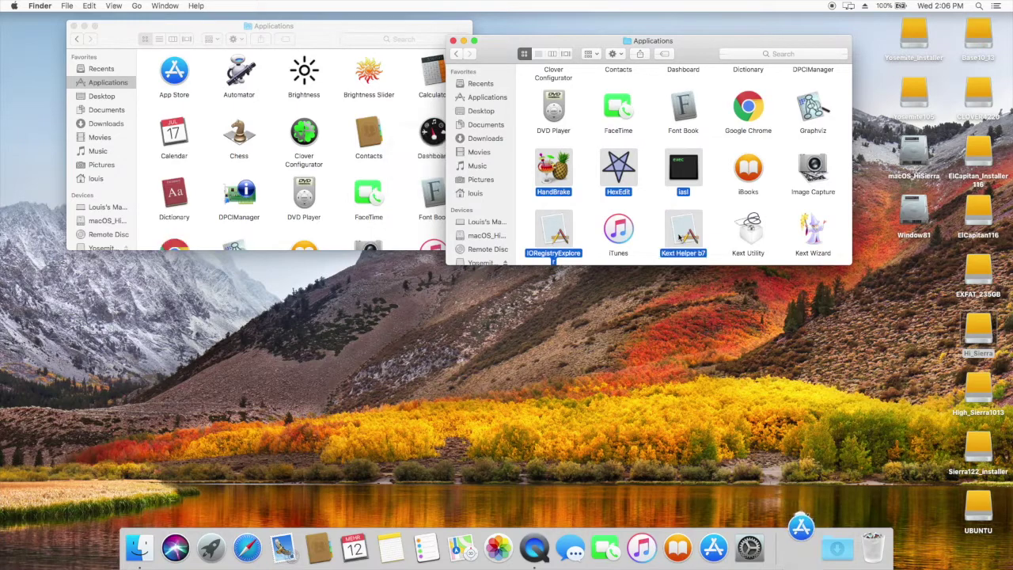
{"action": "left_click", "coordinate": [747, 236], "text": "super"}
{"action": "left_click", "coordinate": [813, 236], "text": "super"}
{"action": "scroll", "coordinate": [815, 230], "scroll_direction": "down", "scroll_amount": 3}
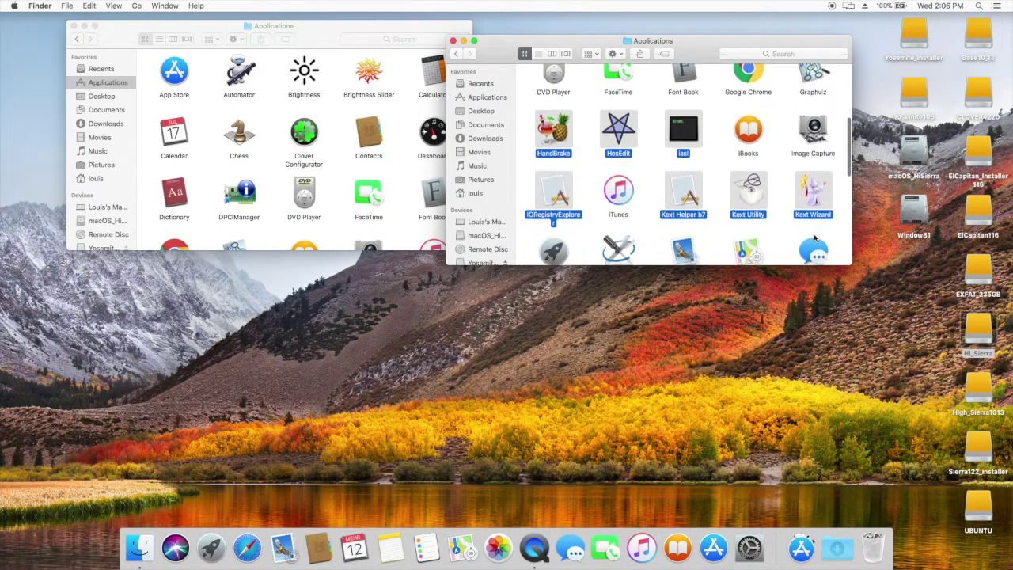
{"action": "left_click", "coordinate": [627, 243], "text": "super"}
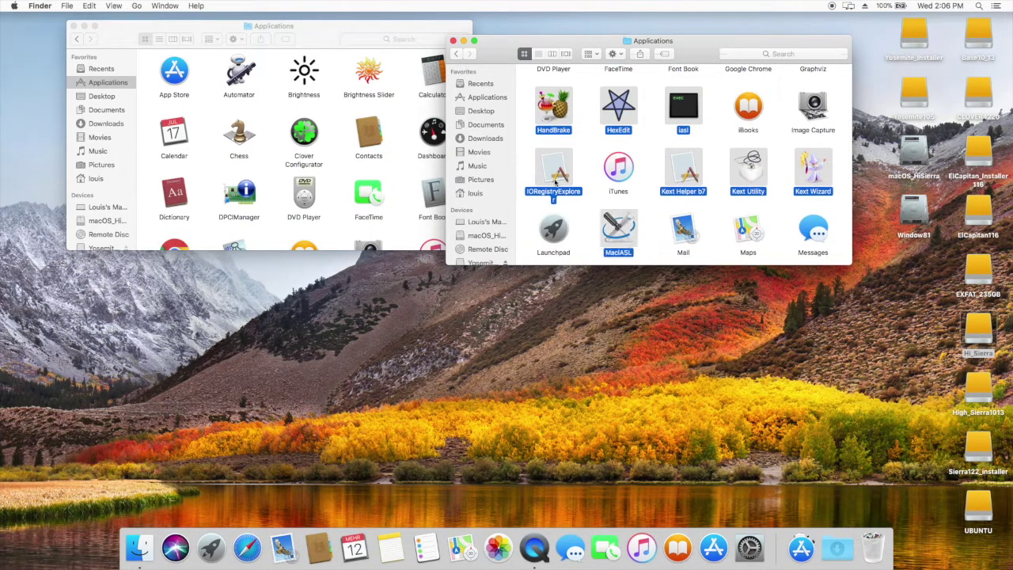
{"action": "left_click_drag", "start_coordinate": [500, 173], "coordinate": [332, 153]}
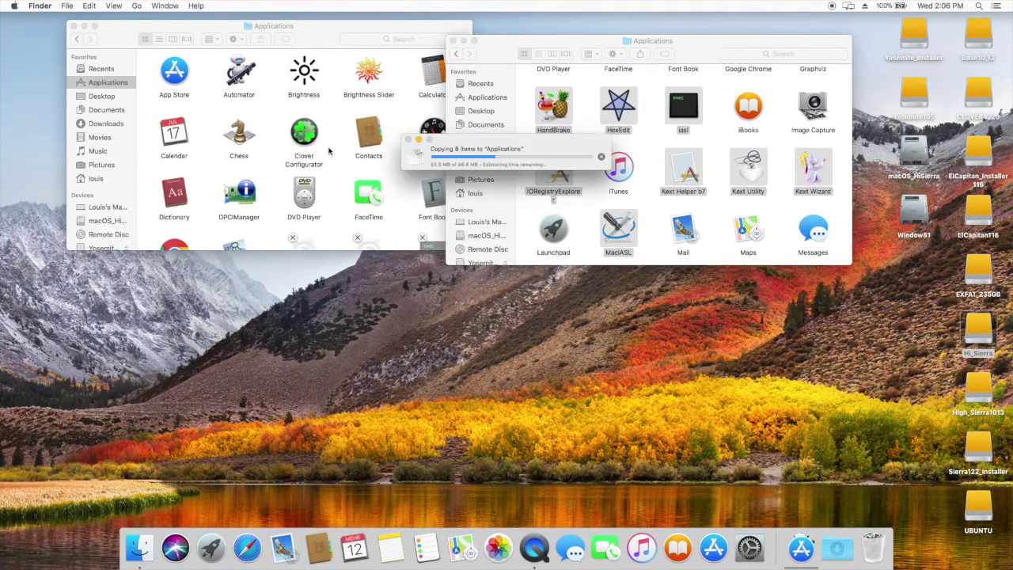
Copy mount_efi_dsk0s2, Night Owl HD CMS, Pacifist, RAR Extractor Lite, ShowAllFiles and Seashore across.
{"action": "scroll", "coordinate": [712, 225], "scroll_direction": "down", "scroll_amount": 2}
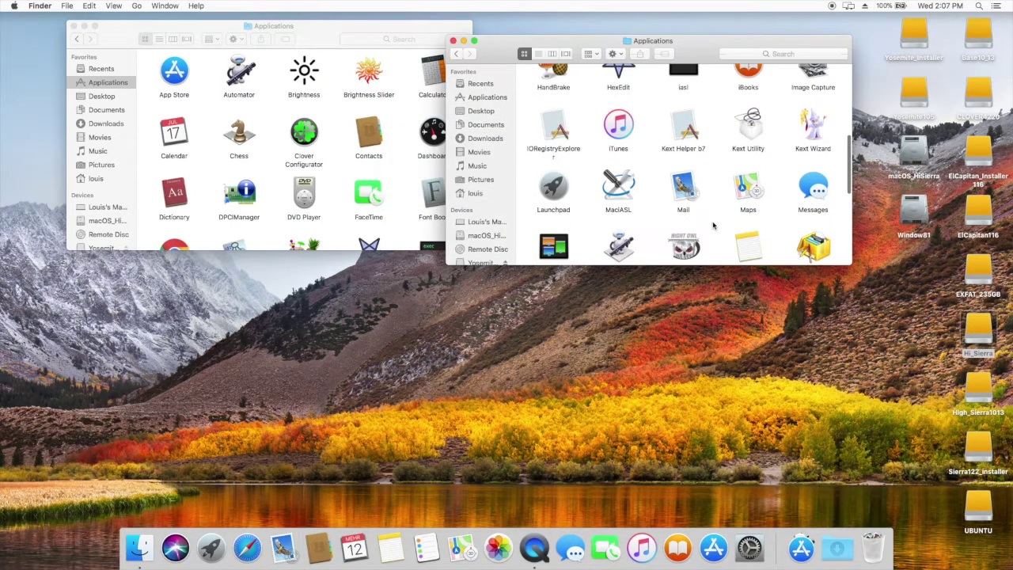
{"action": "scroll", "coordinate": [712, 226], "scroll_direction": "down", "scroll_amount": 2}
{"action": "scroll", "coordinate": [712, 225], "scroll_direction": "down", "scroll_amount": 1}
{"action": "left_click", "coordinate": [627, 209]}
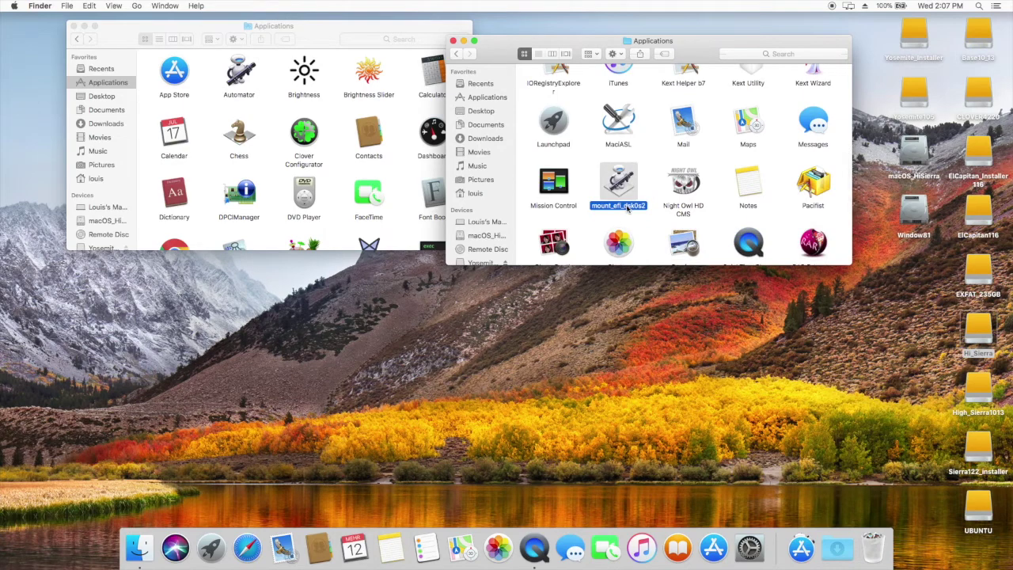
{"action": "left_click", "coordinate": [685, 211], "text": "super"}
{"action": "left_click", "coordinate": [809, 191], "text": "super"}
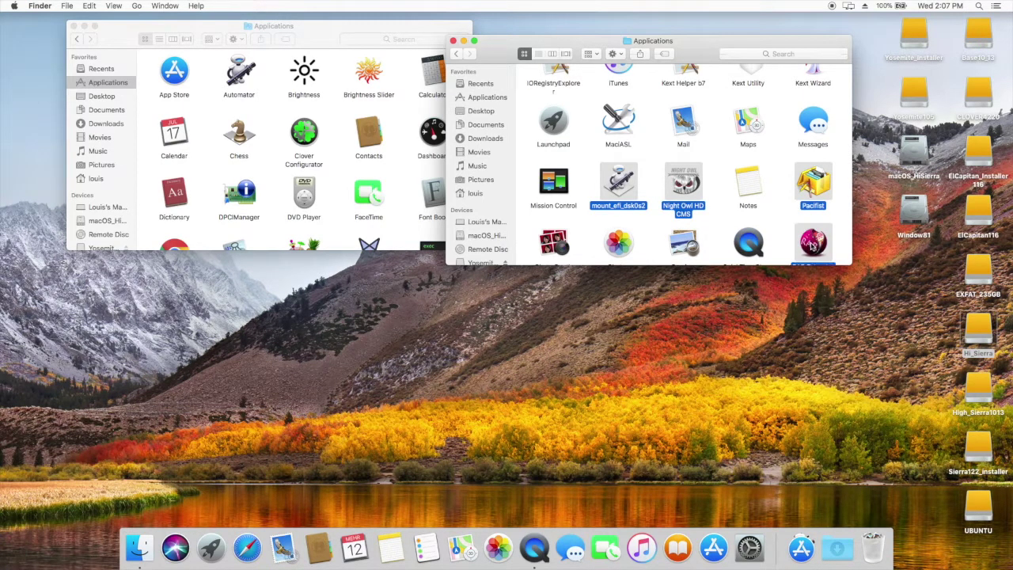
{"action": "left_click", "coordinate": [812, 241], "text": "super"}
{"action": "scroll", "coordinate": [813, 244], "scroll_direction": "down", "scroll_amount": 1}
{"action": "scroll", "coordinate": [811, 247], "scroll_direction": "down", "scroll_amount": 1}
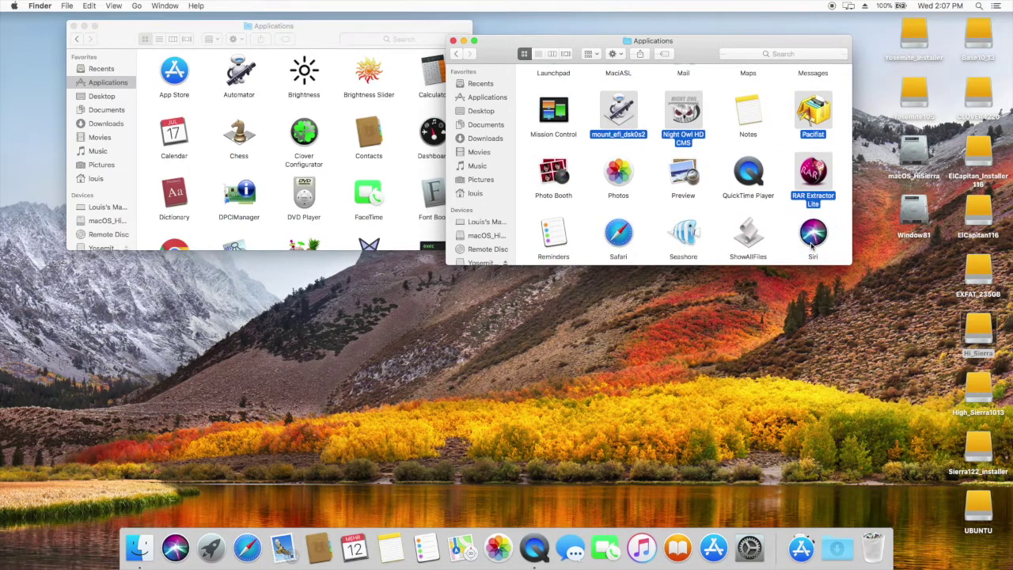
{"action": "left_click", "coordinate": [756, 248], "text": "super"}
{"action": "left_click", "coordinate": [695, 247], "text": "super"}
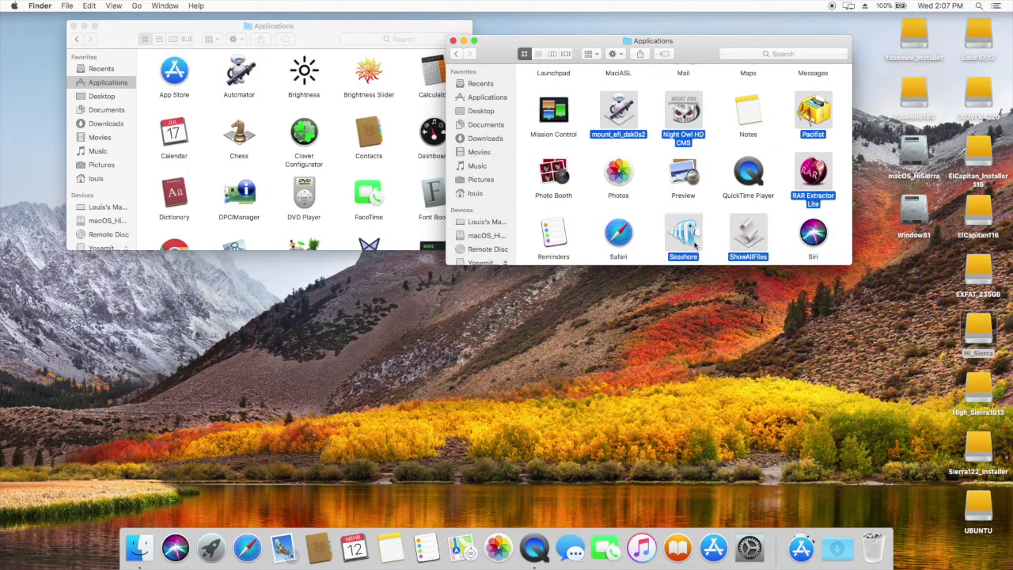
{"action": "left_click_drag", "start_coordinate": [680, 125], "coordinate": [339, 147]}
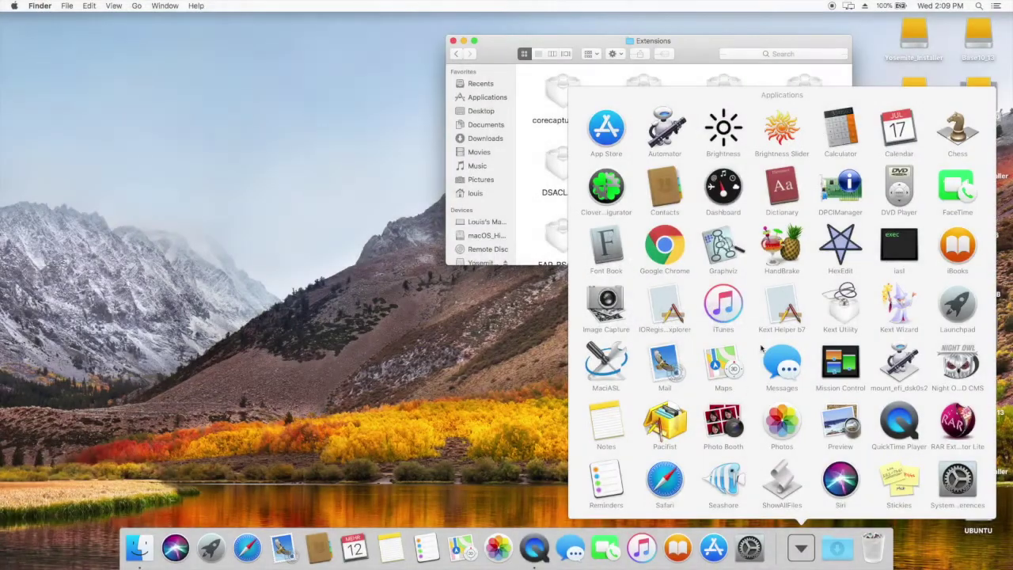
Launch Kext Utility beside the Extensions folder, scrolled to its top.
{"action": "left_click", "coordinate": [842, 308]}
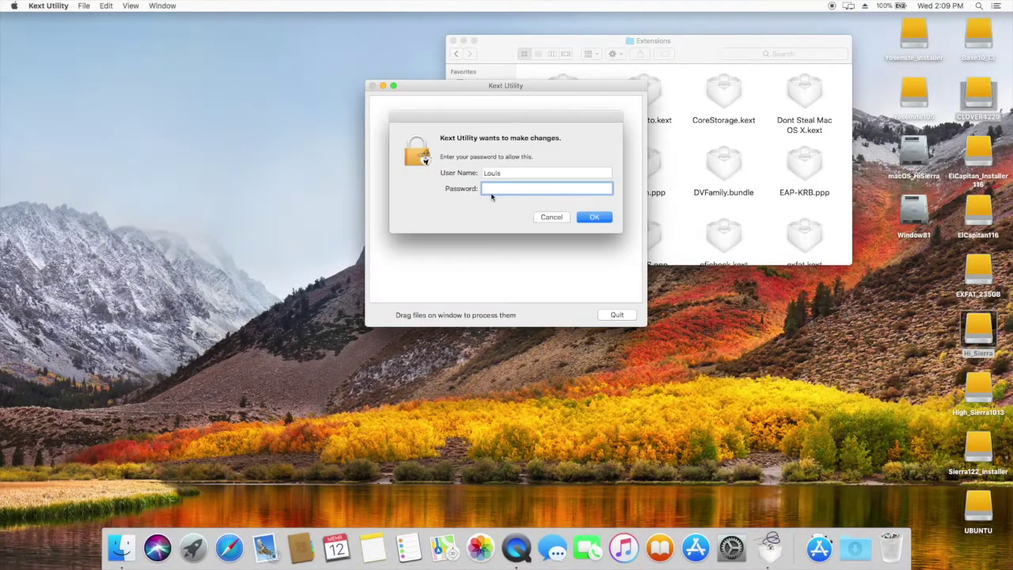
{"action": "left_click_drag", "start_coordinate": [481, 91], "coordinate": [332, 72]}
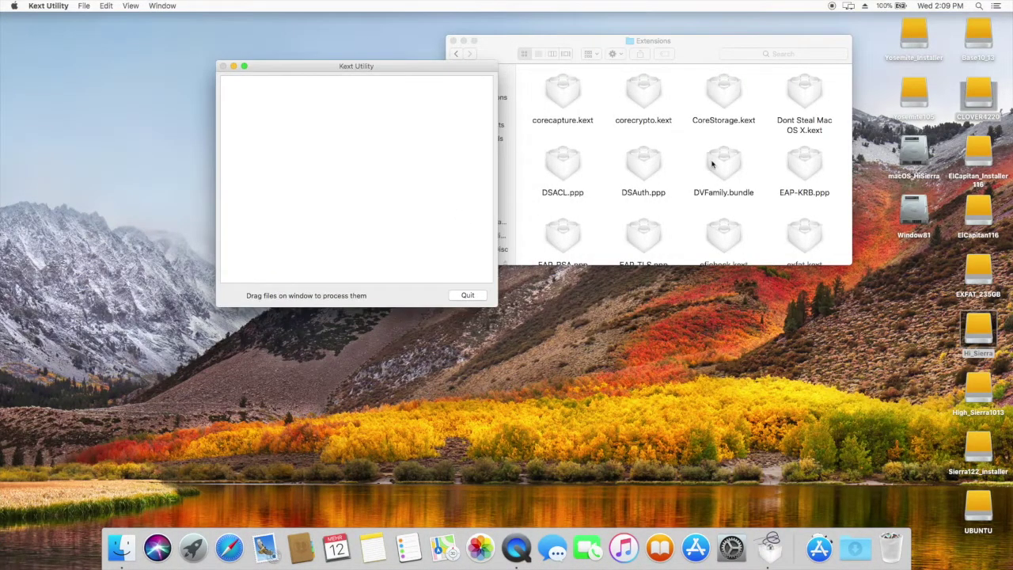
{"action": "left_click", "coordinate": [687, 158]}
{"action": "scroll", "coordinate": [687, 158], "scroll_direction": "up", "scroll_amount": 3}
{"action": "scroll", "coordinate": [686, 157], "scroll_direction": "up", "scroll_amount": 3}
{"action": "scroll", "coordinate": [687, 157], "scroll_direction": "up", "scroll_amount": 3}
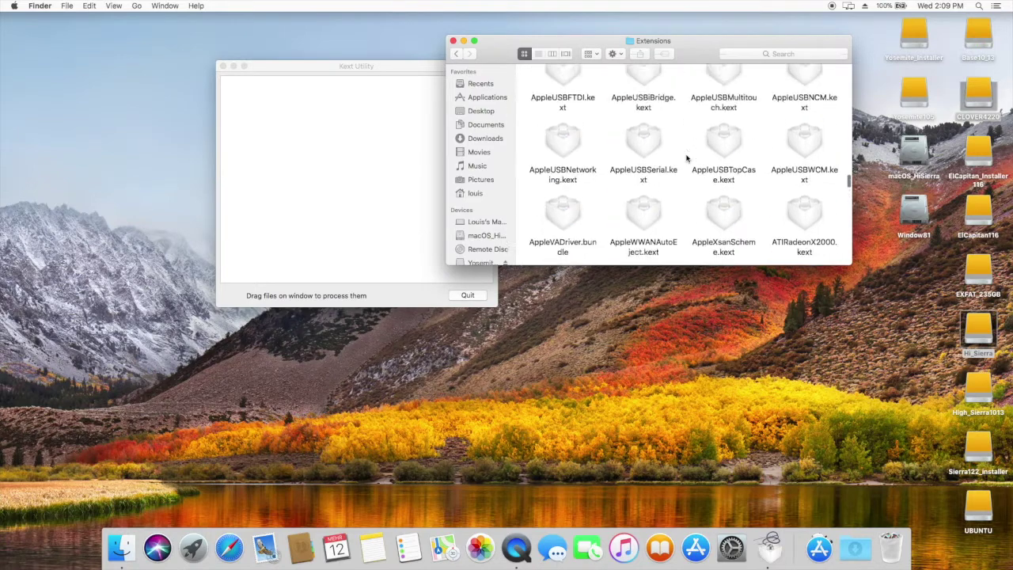
{"action": "scroll", "coordinate": [687, 159], "scroll_direction": "up", "scroll_amount": 3}
{"action": "scroll", "coordinate": [687, 158], "scroll_direction": "up", "scroll_amount": 3}
{"action": "scroll", "coordinate": [687, 158], "scroll_direction": "up", "scroll_amount": 3}
{"action": "scroll", "coordinate": [687, 158], "scroll_direction": "up", "scroll_amount": 3}
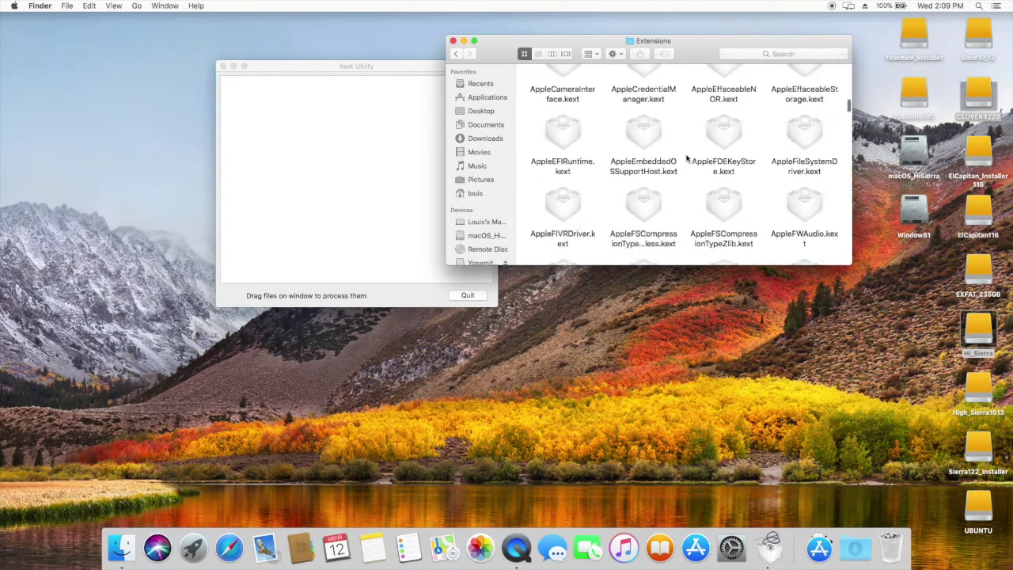
{"action": "scroll", "coordinate": [687, 158], "scroll_direction": "up", "scroll_amount": 3}
{"action": "scroll", "coordinate": [688, 161], "scroll_direction": "up", "scroll_amount": 3}
{"action": "scroll", "coordinate": [689, 163], "scroll_direction": "up", "scroll_amount": 3}
{"action": "scroll", "coordinate": [689, 166], "scroll_direction": "up", "scroll_amount": 3}
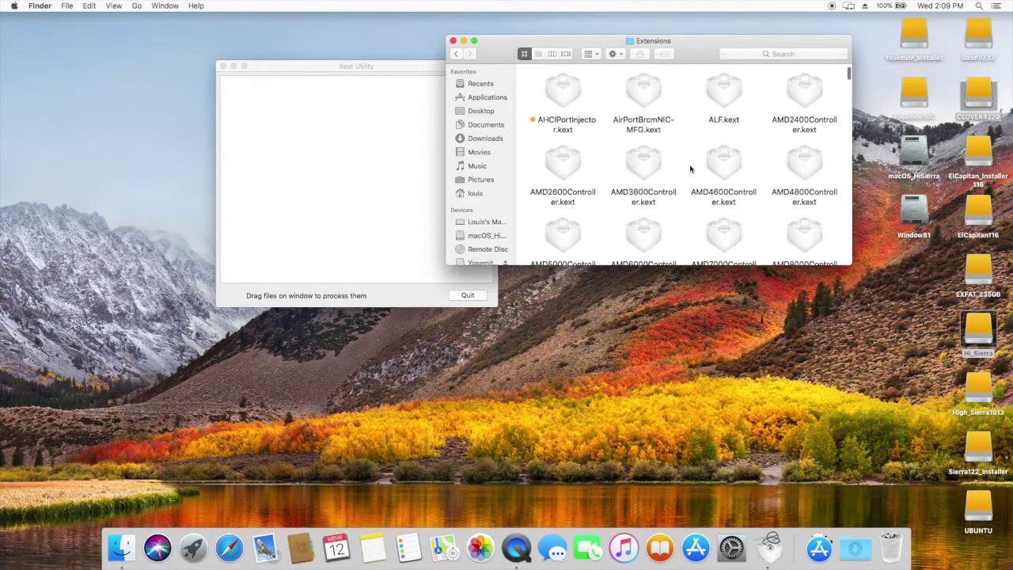
{"action": "scroll", "coordinate": [690, 168], "scroll_direction": "up", "scroll_amount": 2}
{"action": "scroll", "coordinate": [690, 169], "scroll_direction": "up", "scroll_amount": 1}
Install ACPIBacklight, ACPIBatteryManager and AHCIPortInjector kexts through Kext Utility with the admin password.
{"action": "left_click", "coordinate": [729, 96]}
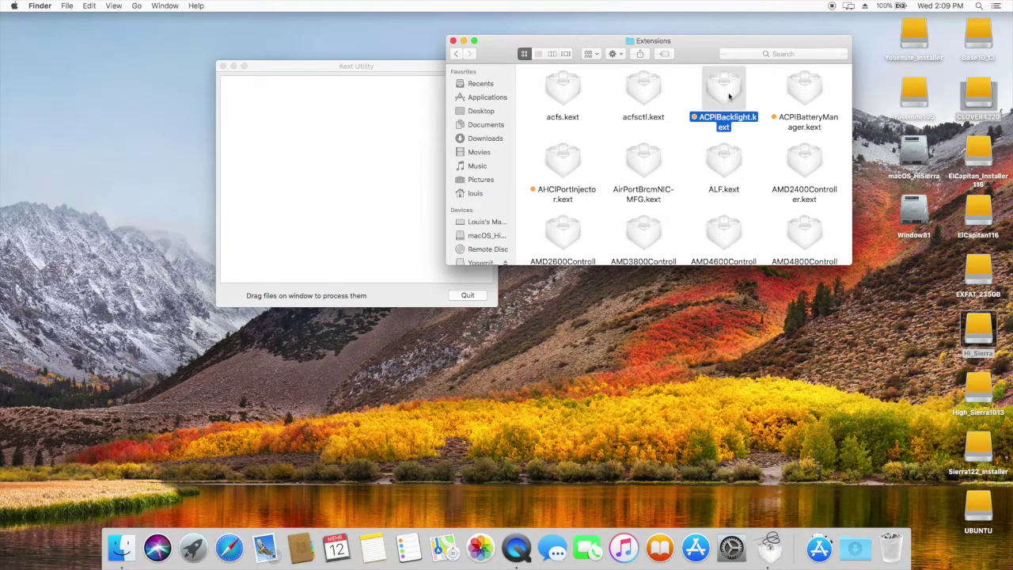
{"action": "left_click", "coordinate": [805, 93], "text": "super"}
{"action": "left_click", "coordinate": [560, 166], "text": "super"}
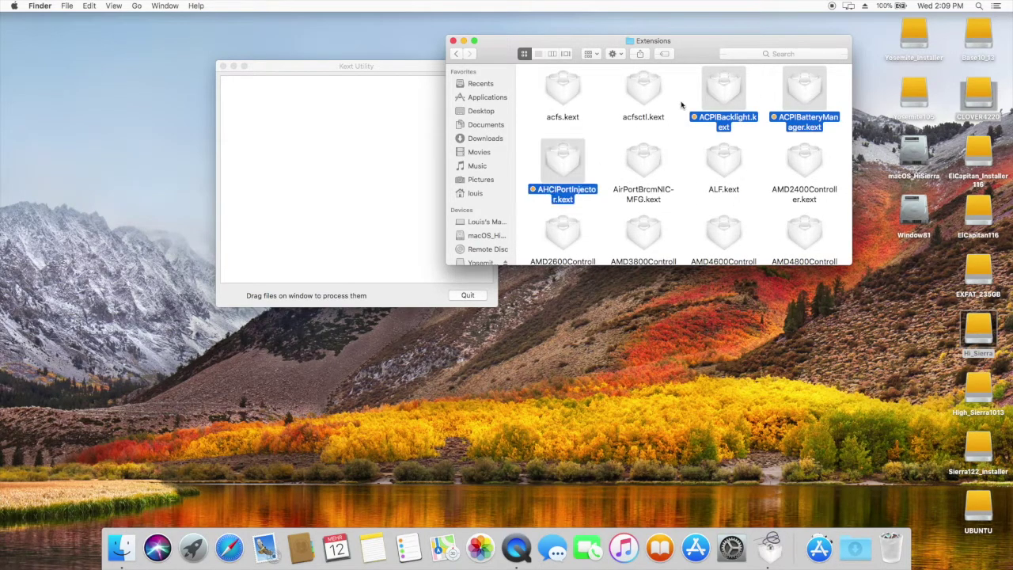
{"action": "left_click_drag", "start_coordinate": [722, 91], "coordinate": [373, 140]}
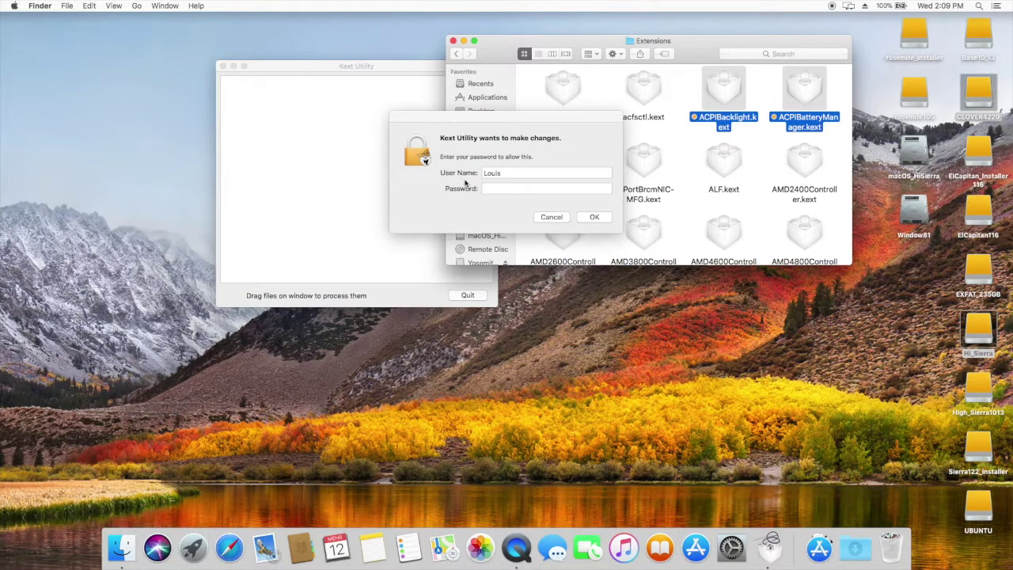
{"action": "type", "text": "*****"}
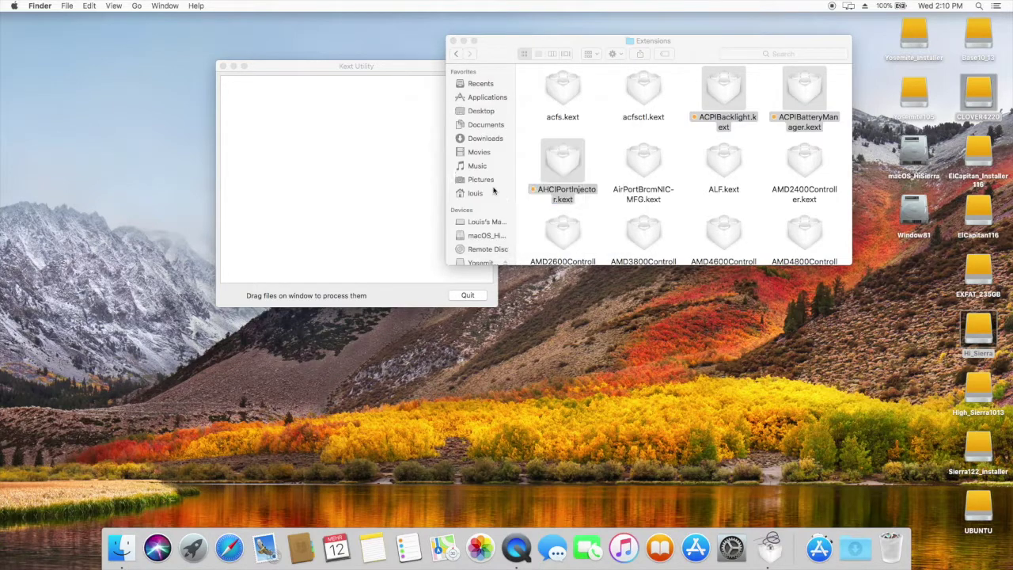
{"action": "key", "text": "Return"}
{"action": "scroll", "coordinate": [680, 172], "scroll_direction": "down", "scroll_amount": 1}
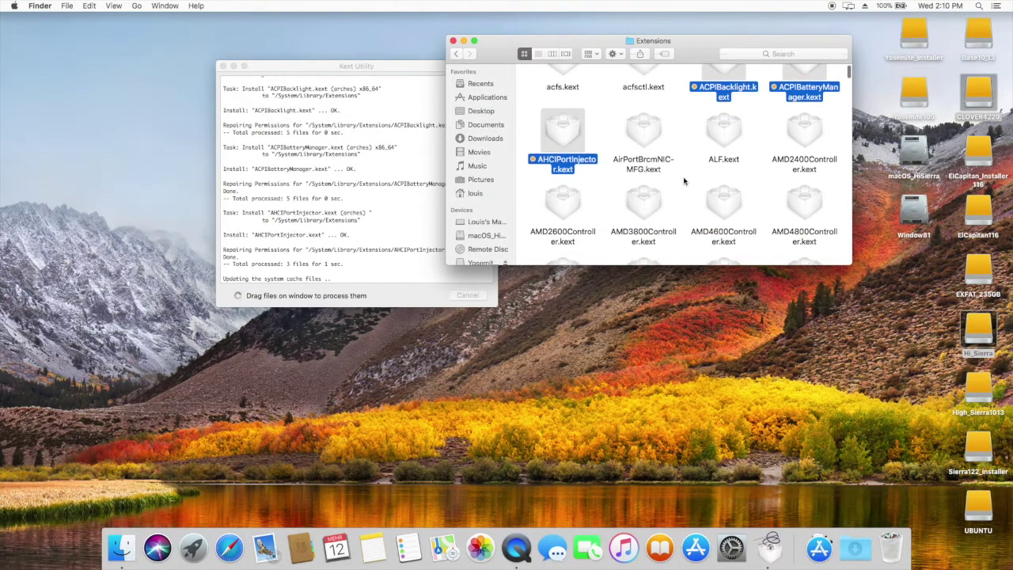
{"action": "scroll", "coordinate": [681, 174], "scroll_direction": "down", "scroll_amount": 2}
{"action": "scroll", "coordinate": [683, 178], "scroll_direction": "down", "scroll_amount": 4}
{"action": "scroll", "coordinate": [684, 181], "scroll_direction": "down", "scroll_amount": 3}
{"action": "scroll", "coordinate": [684, 181], "scroll_direction": "down", "scroll_amount": 3}
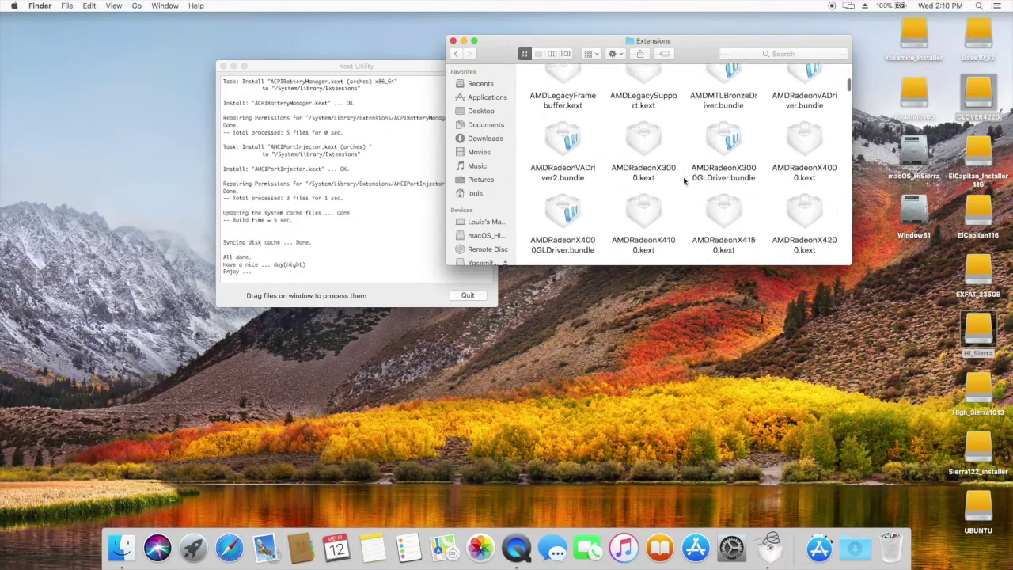
{"action": "scroll", "coordinate": [684, 181], "scroll_direction": "down", "scroll_amount": 3}
Quit Kext Utility and relaunch it from the Applications stack.
{"action": "left_click", "coordinate": [473, 296]}
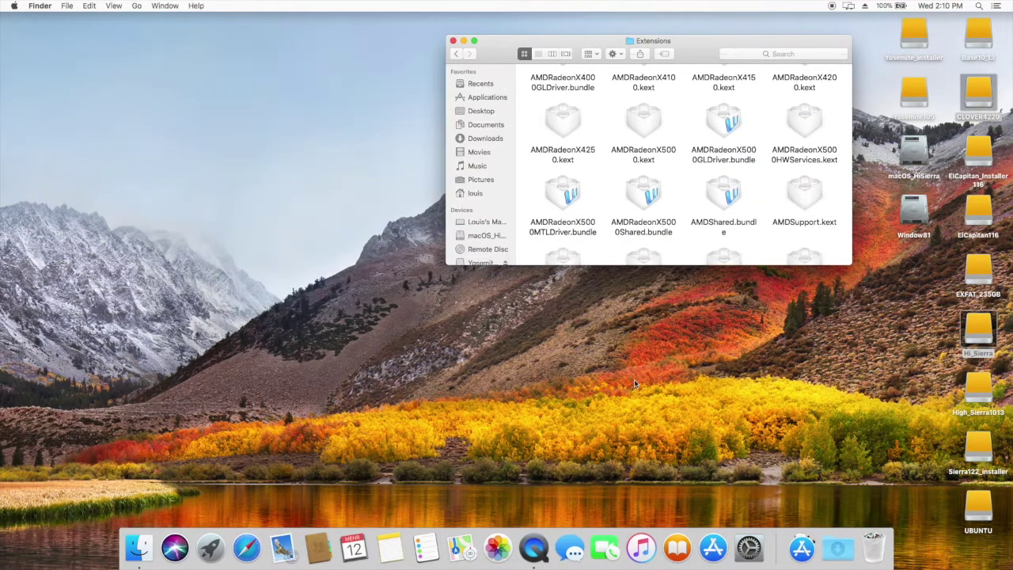
{"action": "left_click", "coordinate": [799, 552]}
{"action": "left_click", "coordinate": [840, 316]}
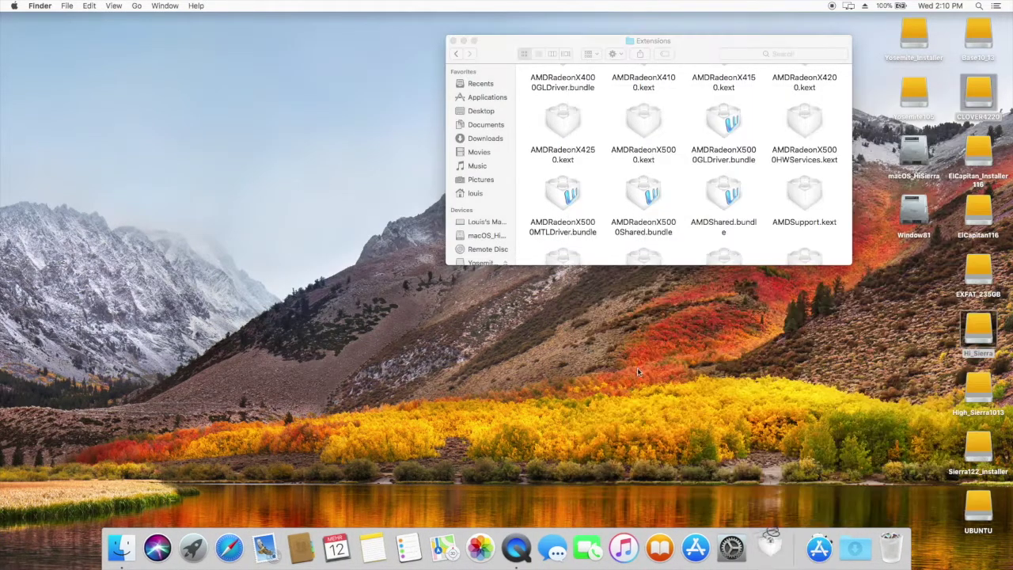
Cancel the password prompt and place Kext Utility beside the Extensions folder window.
{"action": "left_click", "coordinate": [551, 217]}
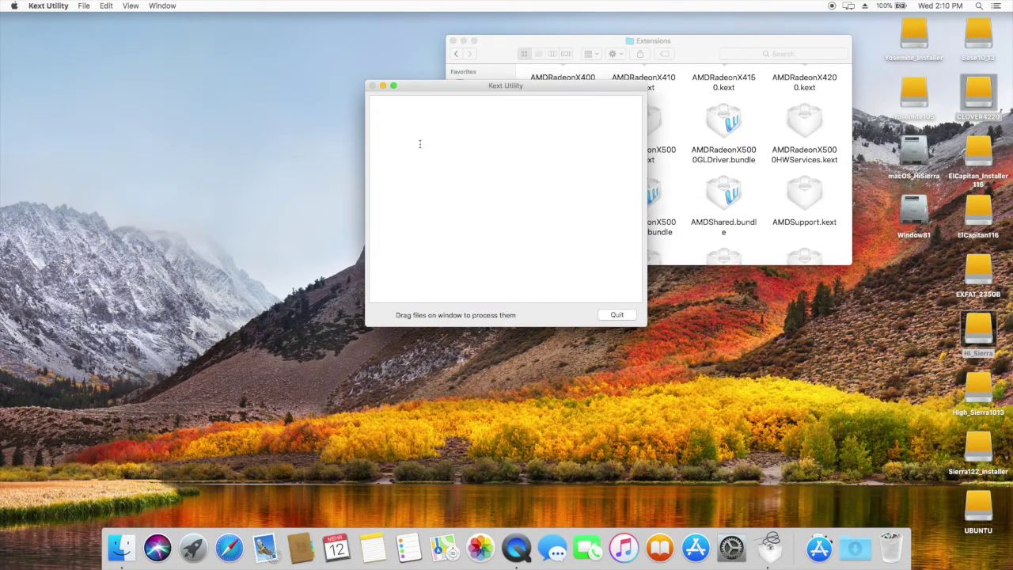
{"action": "left_click_drag", "start_coordinate": [432, 85], "coordinate": [238, 57]}
{"action": "left_click", "coordinate": [663, 167]}
Select BrcmFirmwareRepo.kext, FakePCIID_Broadcom_WiFi.kext and FakeSMC.kext in the kexts list.
{"action": "scroll", "coordinate": [663, 167], "scroll_direction": "down", "scroll_amount": 5}
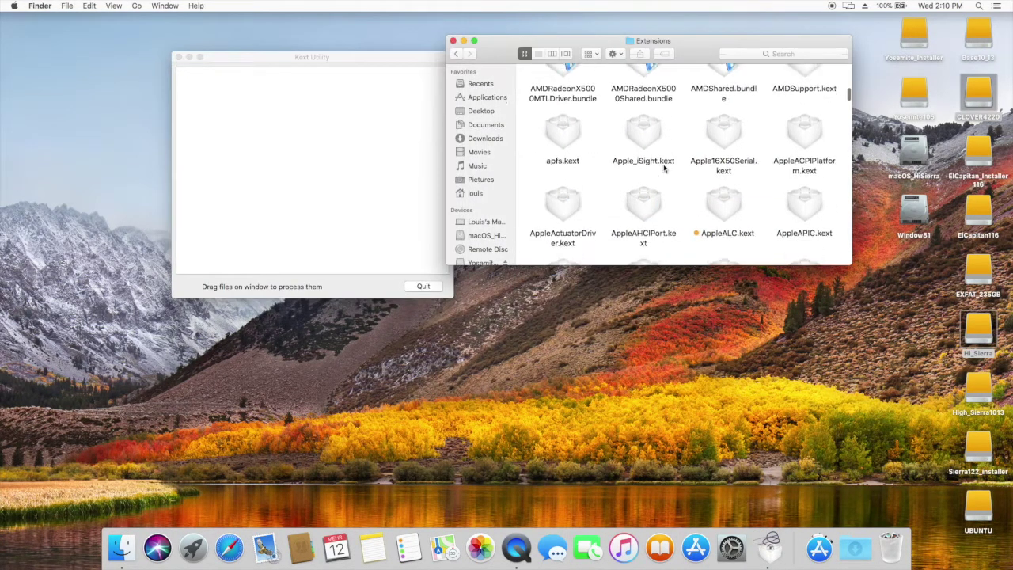
{"action": "scroll", "coordinate": [663, 167], "scroll_direction": "down", "scroll_amount": 3}
{"action": "scroll", "coordinate": [663, 167], "scroll_direction": "down", "scroll_amount": 3}
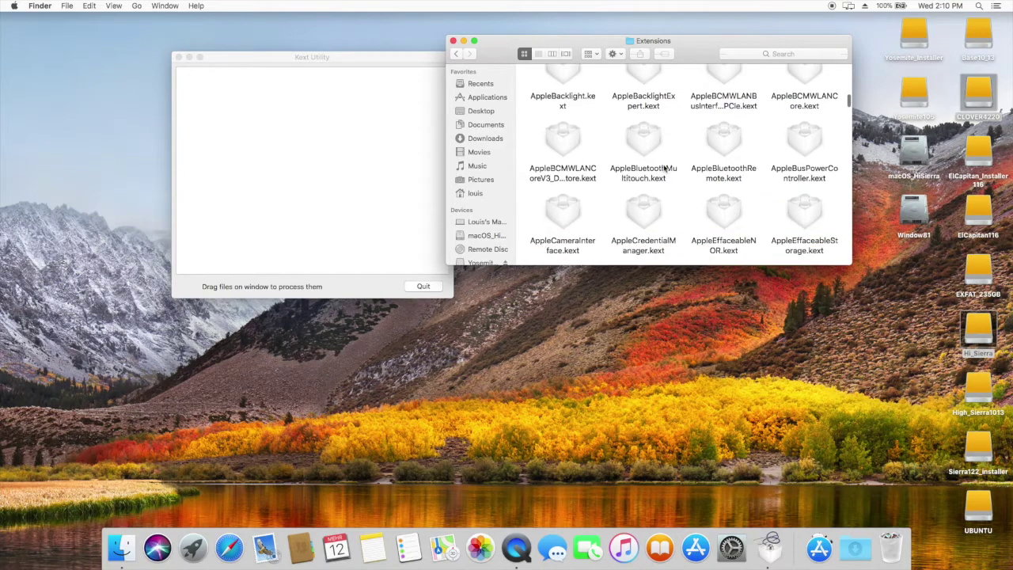
{"action": "scroll", "coordinate": [663, 167], "scroll_direction": "down", "scroll_amount": 3}
{"action": "scroll", "coordinate": [663, 167], "scroll_direction": "down", "scroll_amount": 3}
{"action": "scroll", "coordinate": [663, 167], "scroll_direction": "down", "scroll_amount": 3}
{"action": "scroll", "coordinate": [664, 168], "scroll_direction": "down", "scroll_amount": 3}
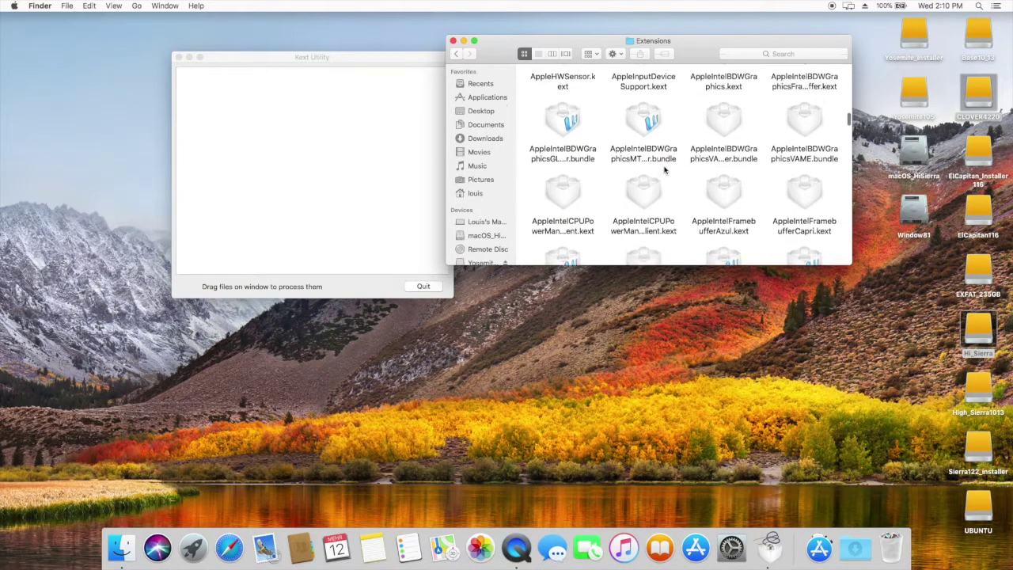
{"action": "scroll", "coordinate": [664, 168], "scroll_direction": "down", "scroll_amount": 3}
{"action": "scroll", "coordinate": [665, 168], "scroll_direction": "down", "scroll_amount": 2}
{"action": "scroll", "coordinate": [664, 168], "scroll_direction": "down", "scroll_amount": 3}
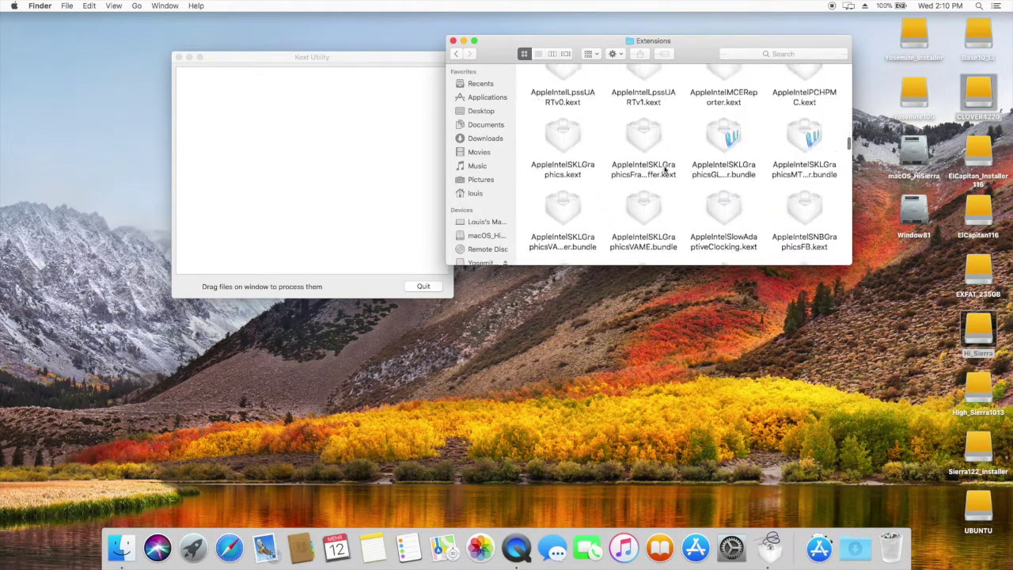
{"action": "scroll", "coordinate": [664, 168], "scroll_direction": "down", "scroll_amount": 3}
{"action": "scroll", "coordinate": [665, 168], "scroll_direction": "down", "scroll_amount": 3}
{"action": "scroll", "coordinate": [664, 168], "scroll_direction": "down", "scroll_amount": 2}
{"action": "scroll", "coordinate": [664, 167], "scroll_direction": "down", "scroll_amount": 3}
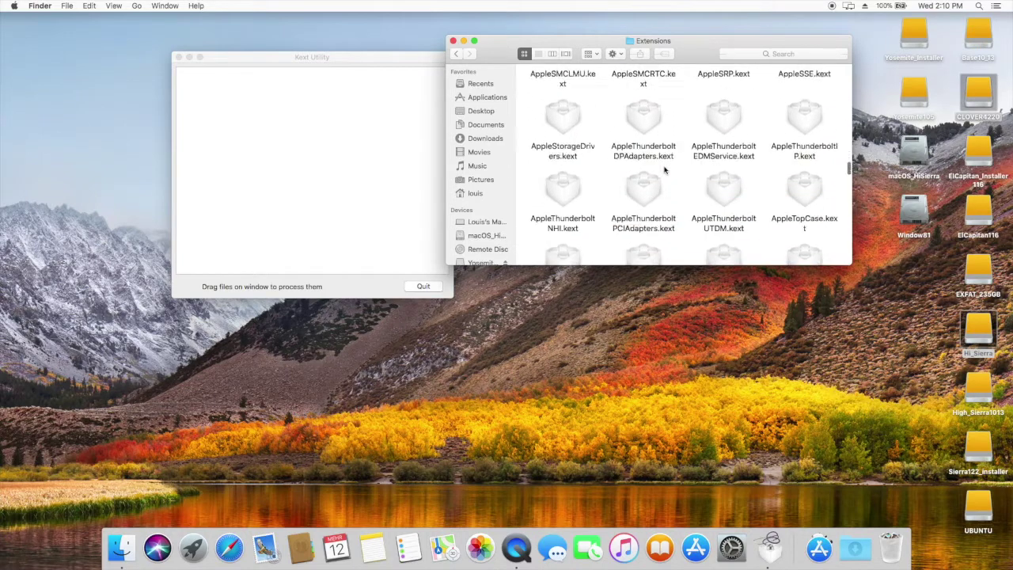
{"action": "scroll", "coordinate": [665, 168], "scroll_direction": "down", "scroll_amount": 3}
{"action": "scroll", "coordinate": [665, 168], "scroll_direction": "down", "scroll_amount": 3}
{"action": "scroll", "coordinate": [644, 168], "scroll_direction": "down", "scroll_amount": 2}
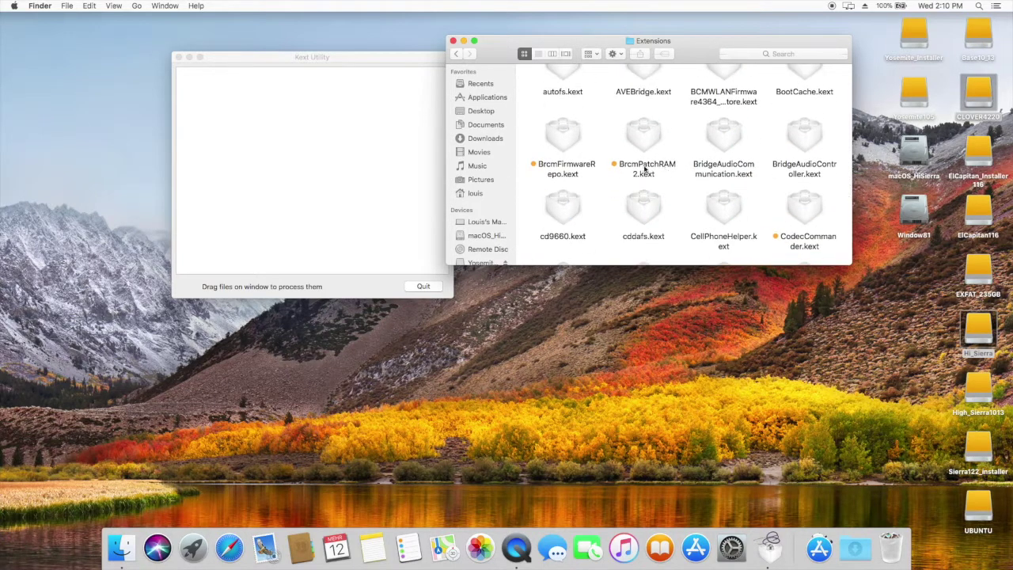
{"action": "left_click", "coordinate": [566, 134]}
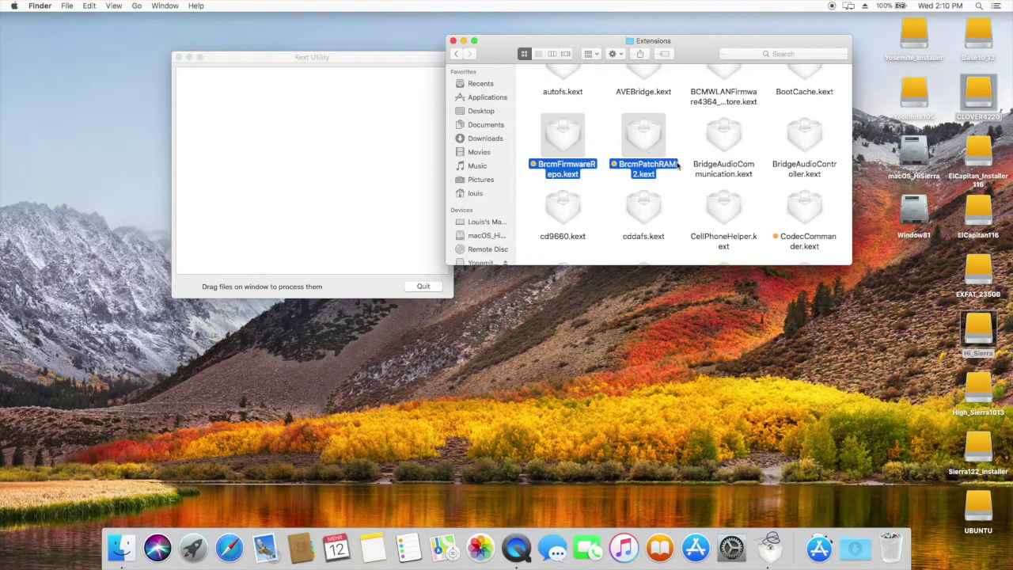
{"action": "scroll", "coordinate": [683, 179], "scroll_direction": "down", "scroll_amount": 2}
{"action": "scroll", "coordinate": [684, 179], "scroll_direction": "down", "scroll_amount": 2}
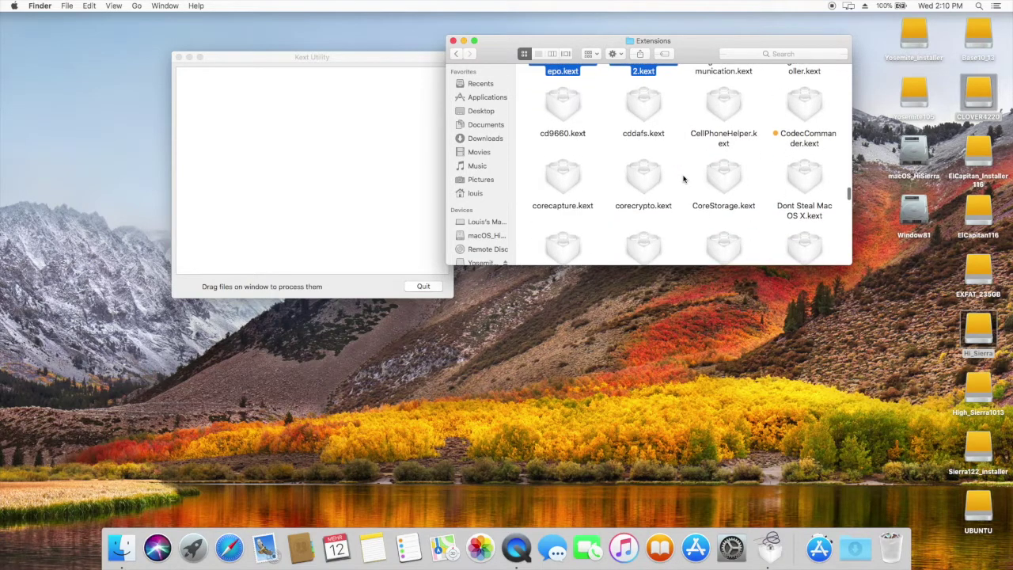
{"action": "scroll", "coordinate": [683, 179], "scroll_direction": "down", "scroll_amount": 2}
{"action": "scroll", "coordinate": [683, 179], "scroll_direction": "down", "scroll_amount": 2}
{"action": "scroll", "coordinate": [683, 179], "scroll_direction": "down", "scroll_amount": 1}
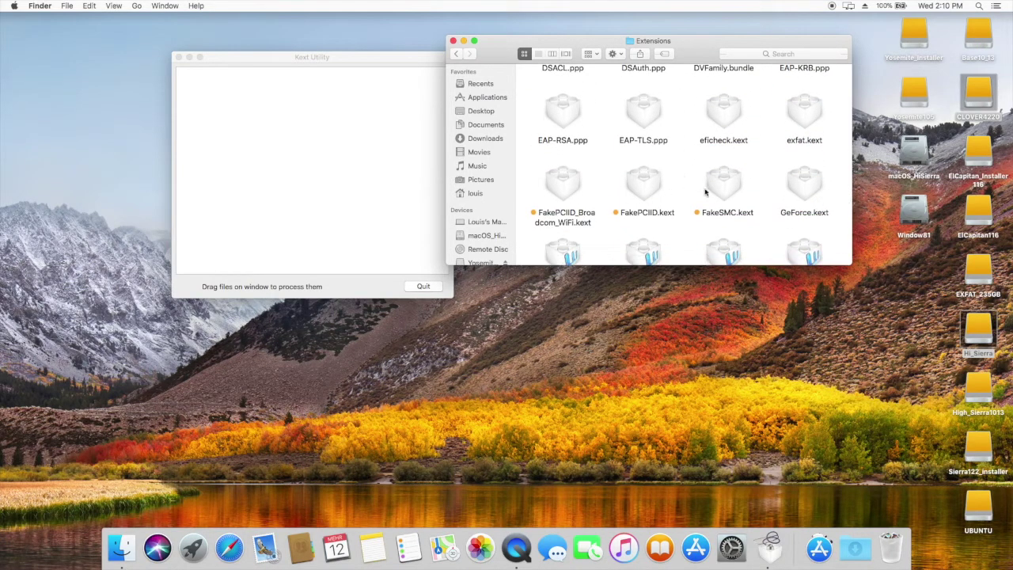
{"action": "left_click", "coordinate": [573, 185], "text": "super"}
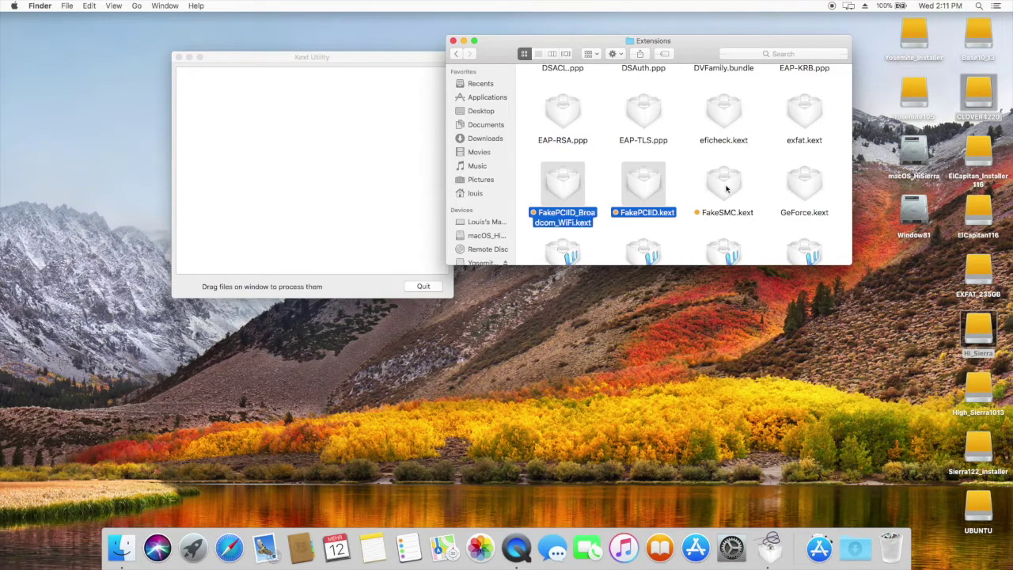
{"action": "left_click", "coordinate": [726, 187], "text": "super"}
Add IOUSBHostFamily and VoodooPS2Controller, drop all onto Kext Utility and enter the admin password.
{"action": "scroll", "coordinate": [726, 187], "scroll_direction": "down", "scroll_amount": 2}
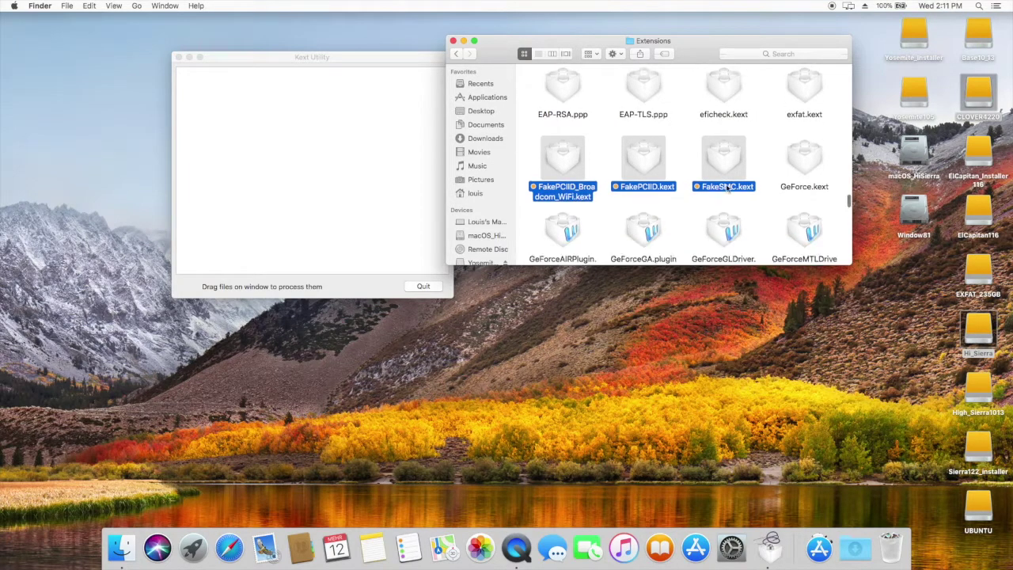
{"action": "scroll", "coordinate": [727, 188], "scroll_direction": "down", "scroll_amount": 2}
{"action": "scroll", "coordinate": [726, 188], "scroll_direction": "down", "scroll_amount": 3}
{"action": "scroll", "coordinate": [726, 188], "scroll_direction": "down", "scroll_amount": 3}
{"action": "scroll", "coordinate": [726, 187], "scroll_direction": "down", "scroll_amount": 3}
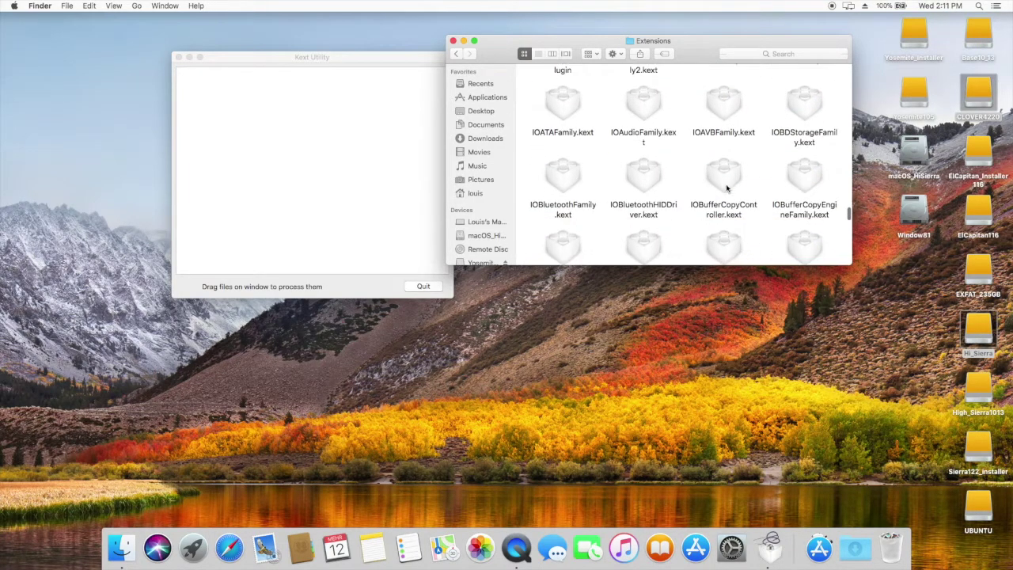
{"action": "scroll", "coordinate": [726, 187], "scroll_direction": "down", "scroll_amount": 3}
{"action": "scroll", "coordinate": [726, 187], "scroll_direction": "down", "scroll_amount": 3}
{"action": "scroll", "coordinate": [727, 188], "scroll_direction": "down", "scroll_amount": 3}
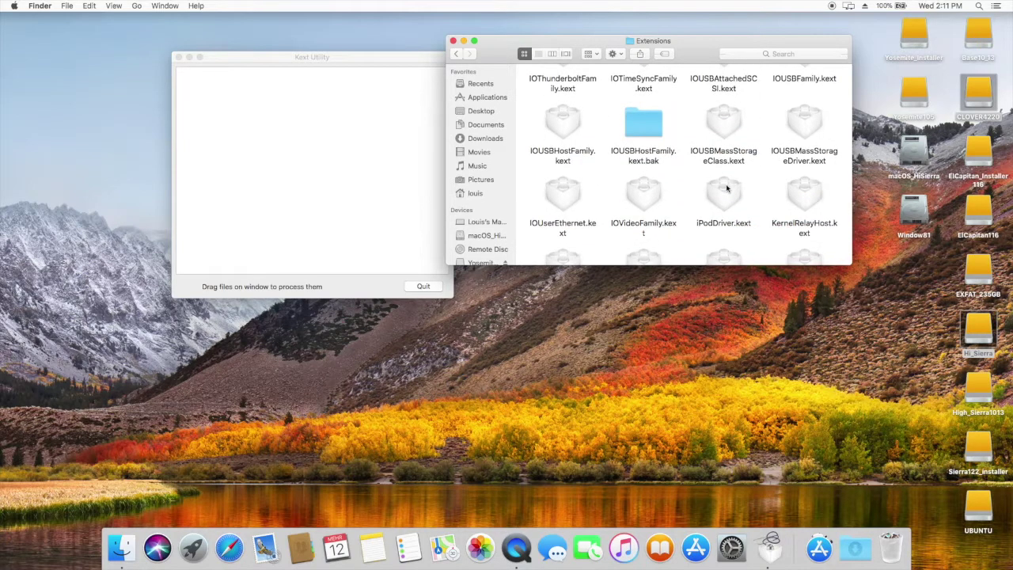
{"action": "left_click", "coordinate": [573, 133]}
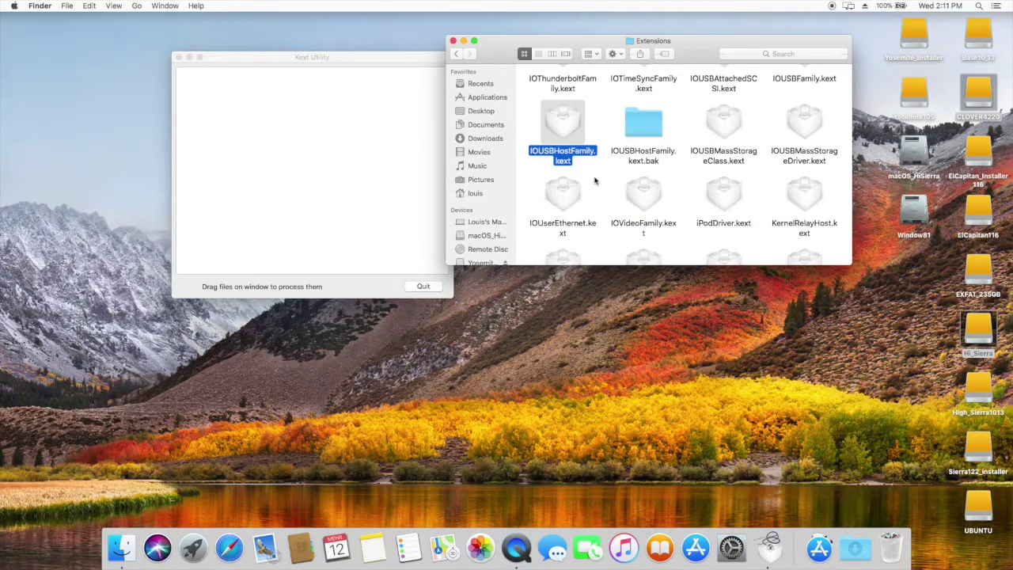
{"action": "scroll", "coordinate": [594, 181], "scroll_direction": "down", "scroll_amount": 3}
{"action": "scroll", "coordinate": [595, 180], "scroll_direction": "down", "scroll_amount": 3}
{"action": "scroll", "coordinate": [595, 180], "scroll_direction": "down", "scroll_amount": 3}
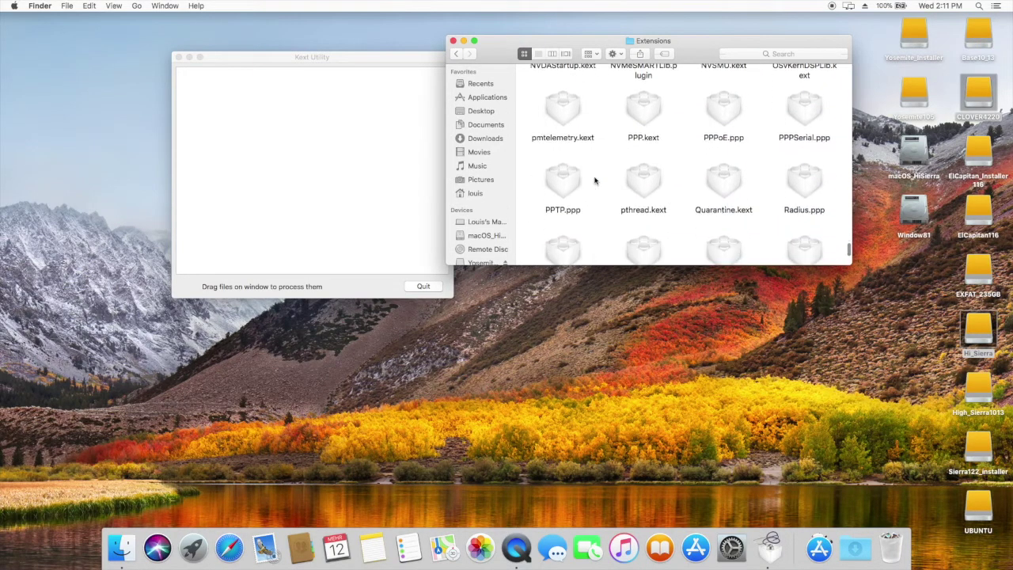
{"action": "scroll", "coordinate": [595, 181], "scroll_direction": "down", "scroll_amount": 3}
{"action": "scroll", "coordinate": [595, 181], "scroll_direction": "down", "scroll_amount": 3}
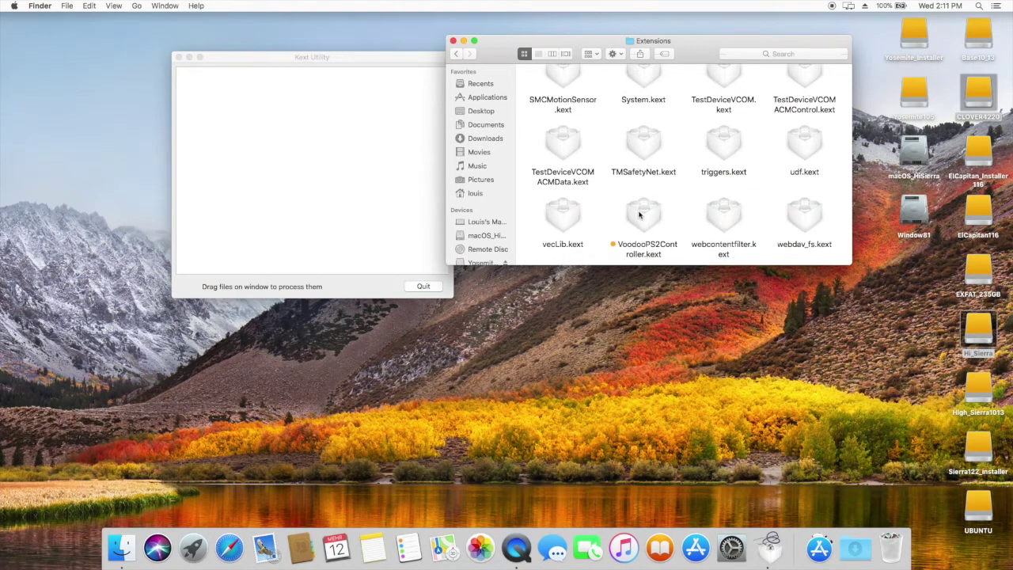
{"action": "left_click_drag", "start_coordinate": [639, 213], "coordinate": [315, 183]}
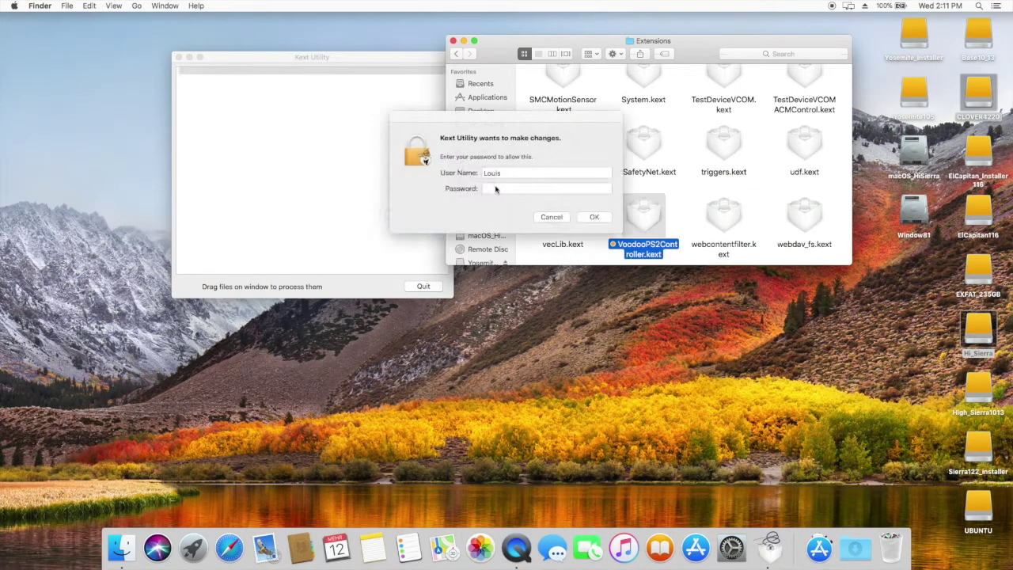
{"action": "key", "text": "Return"}
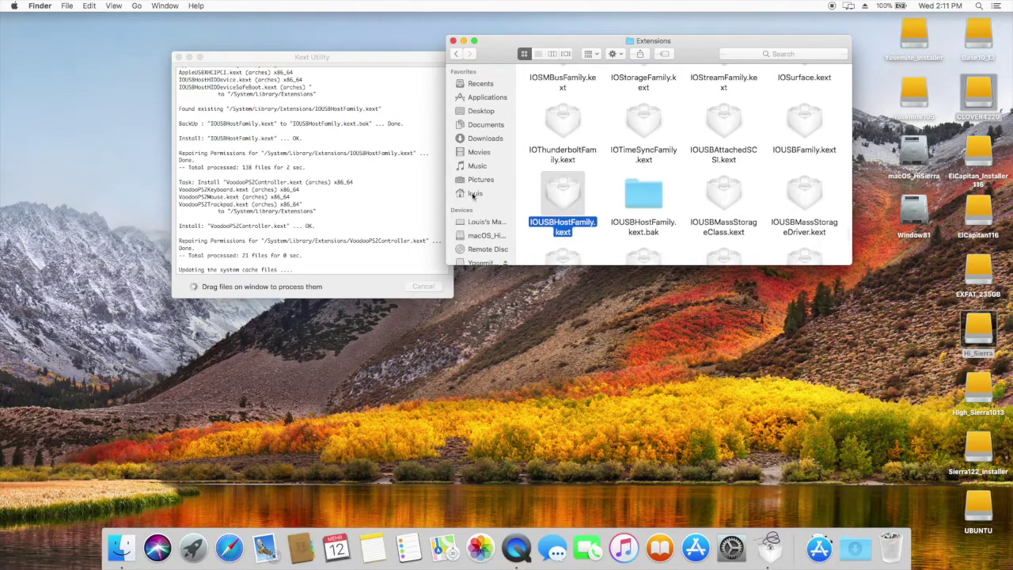
{"action": "left_click", "coordinate": [474, 194]}
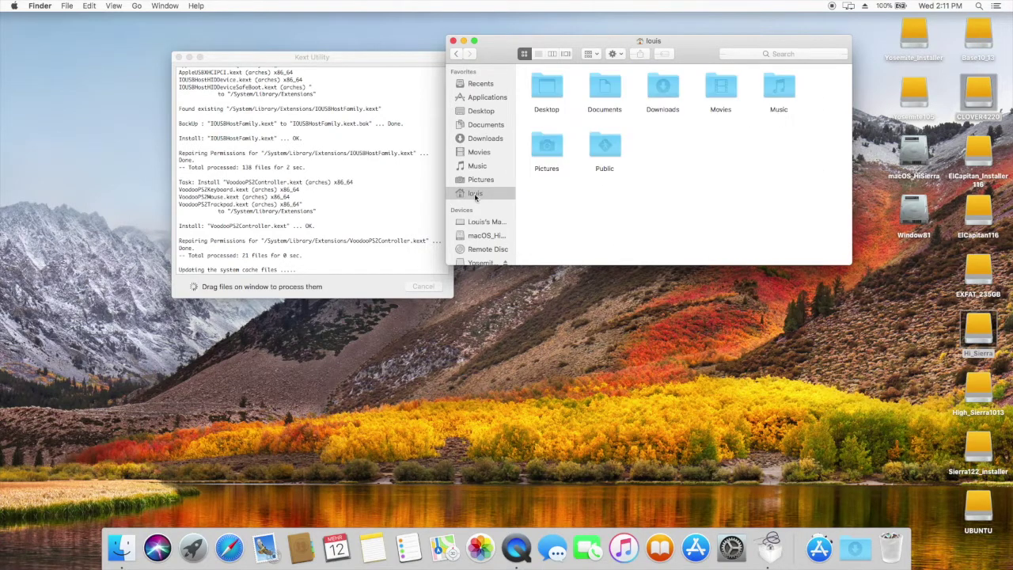
Tick Show Library Folder in the home folder's View Options so Library becomes visible.
{"action": "left_click", "coordinate": [115, 6]}
{"action": "left_click", "coordinate": [135, 141]}
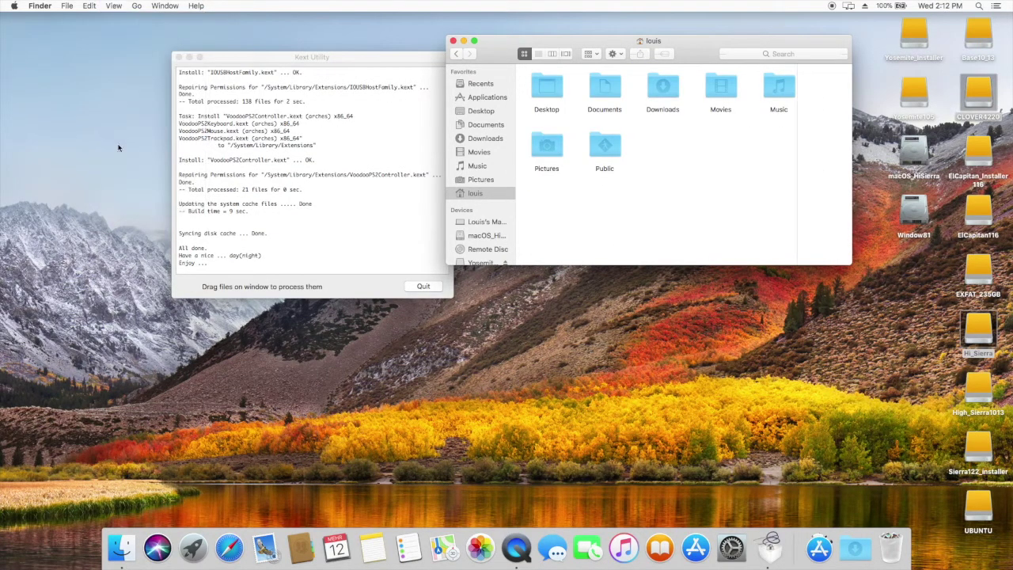
{"action": "left_click", "coordinate": [114, 6]}
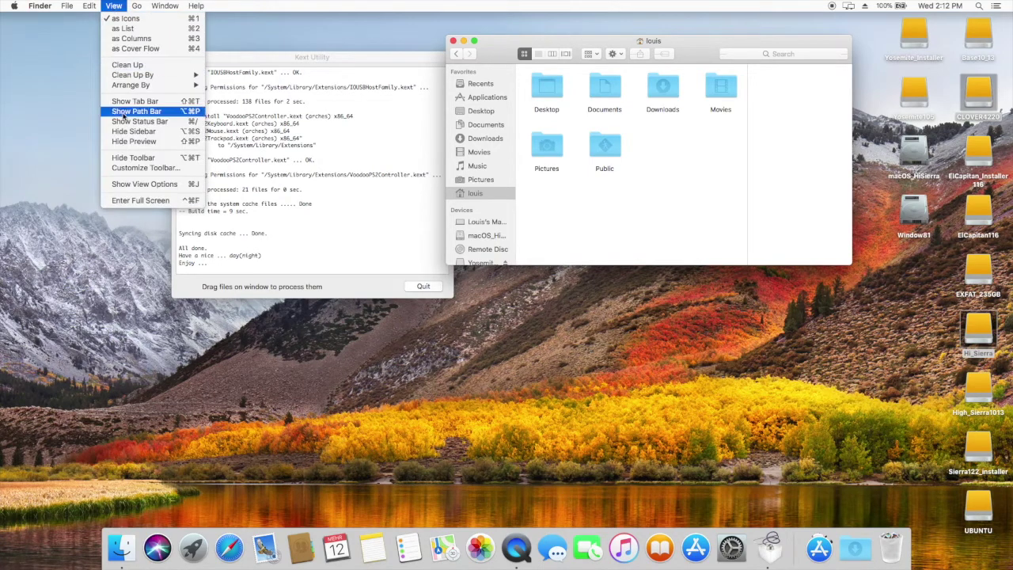
{"action": "left_click", "coordinate": [128, 184]}
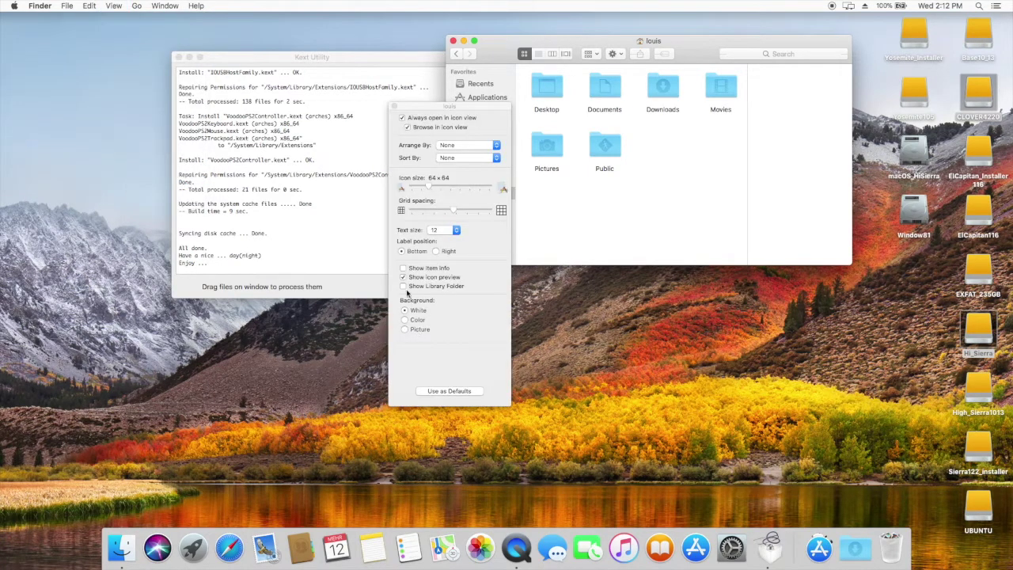
{"action": "left_click", "coordinate": [403, 287]}
{"action": "left_click", "coordinate": [394, 106]}
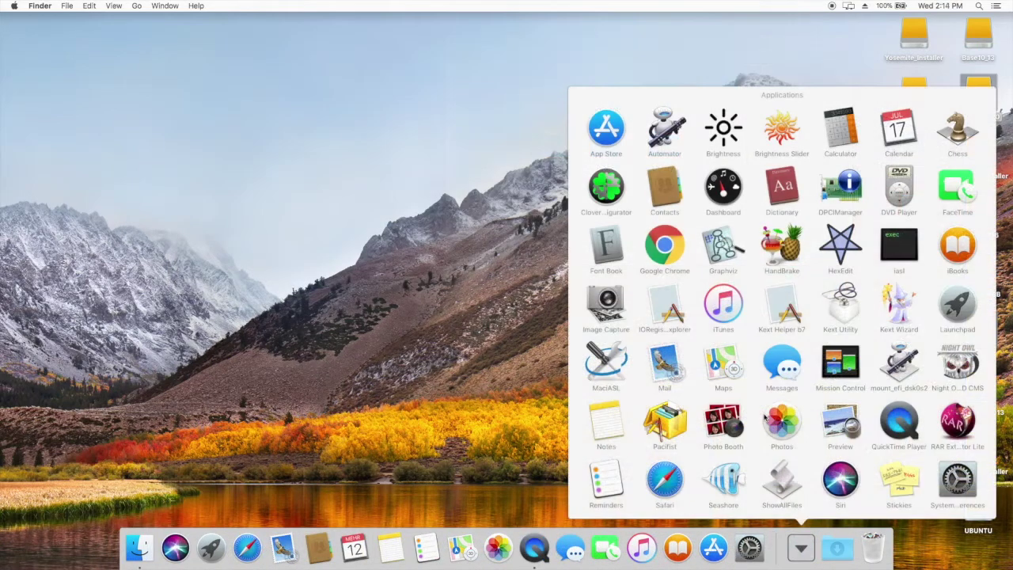
Launch Terminal from the Utilities folder in the Dock's Applications stack.
{"action": "scroll", "coordinate": [764, 417], "scroll_direction": "down", "scroll_amount": 2}
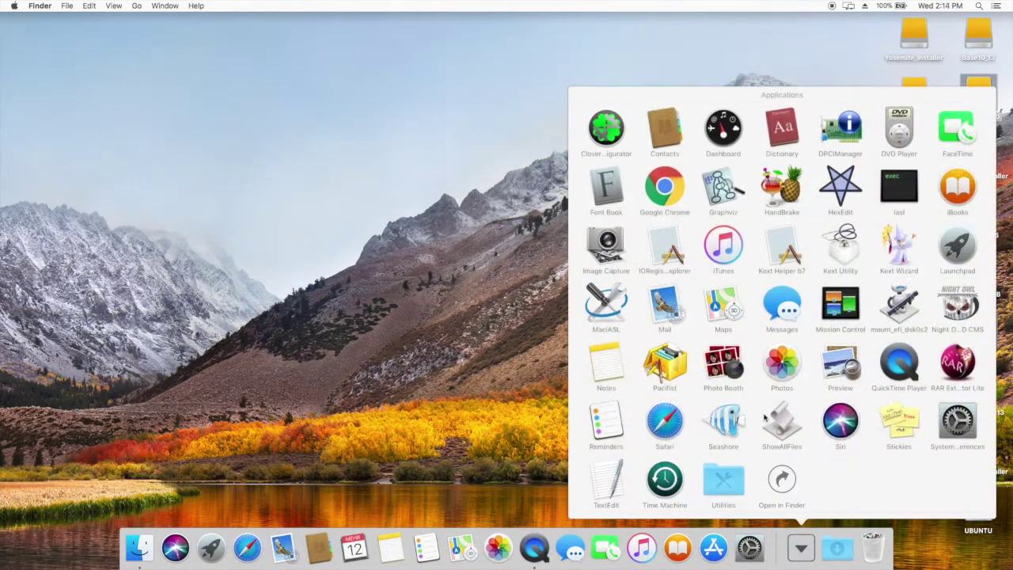
{"action": "left_click", "coordinate": [723, 480]}
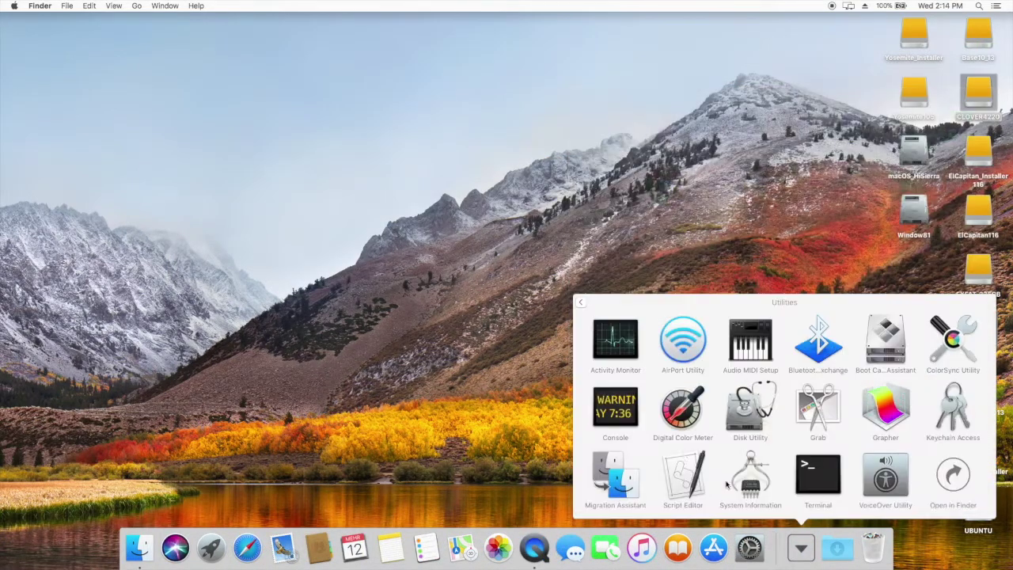
{"action": "left_click", "coordinate": [803, 472]}
{"action": "type", "text": "sudo spctl --assess --master-disable"}
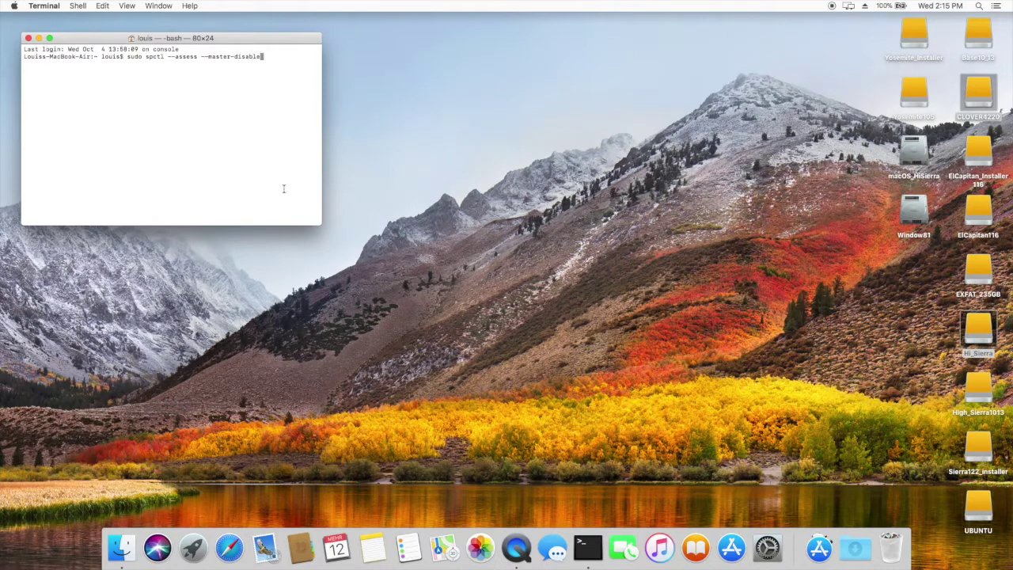
Run sudo spctl --assess --master-disable with the admin password, checking Security & Privacy for Anywhere.
{"action": "left_click", "coordinate": [766, 547]}
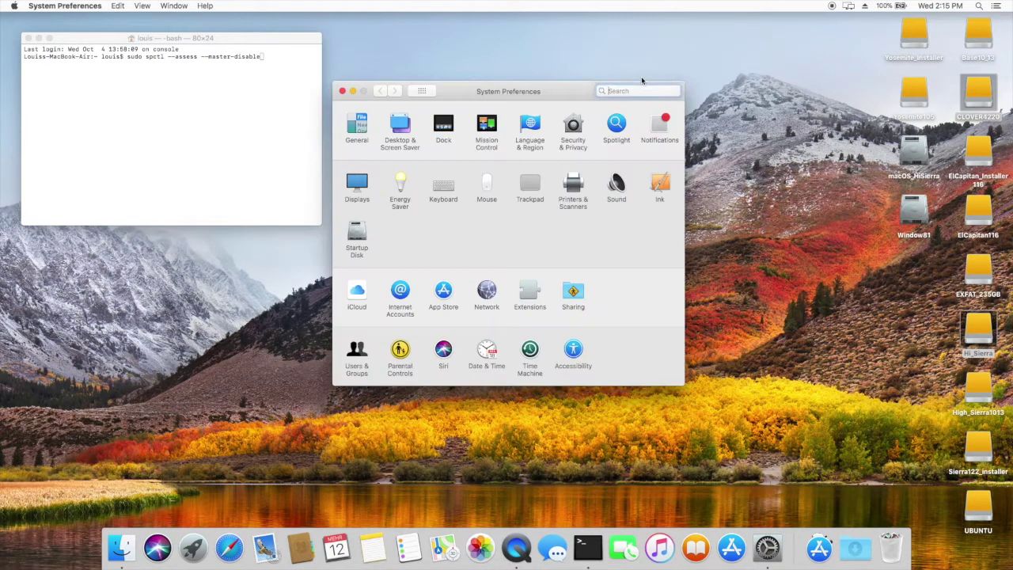
{"action": "left_click", "coordinate": [566, 130]}
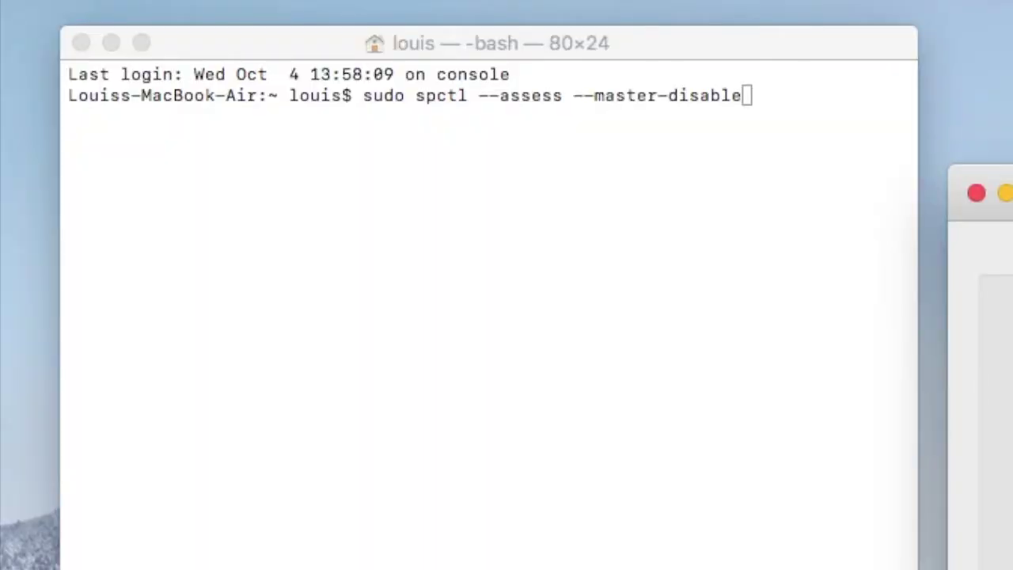
{"action": "left_click", "coordinate": [709, 285]}
{"action": "key", "text": "Return"}
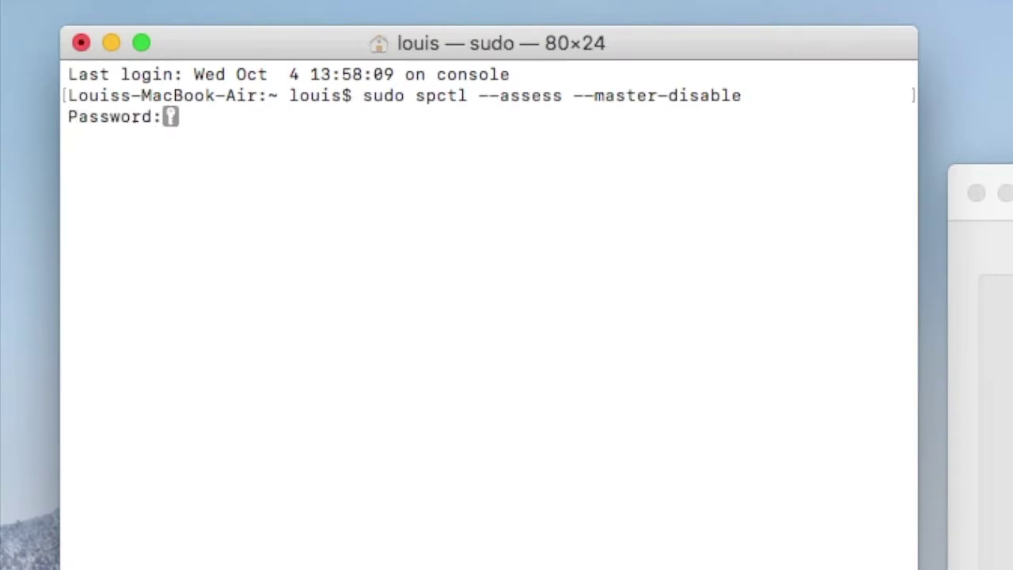
{"action": "key", "text": "Return"}
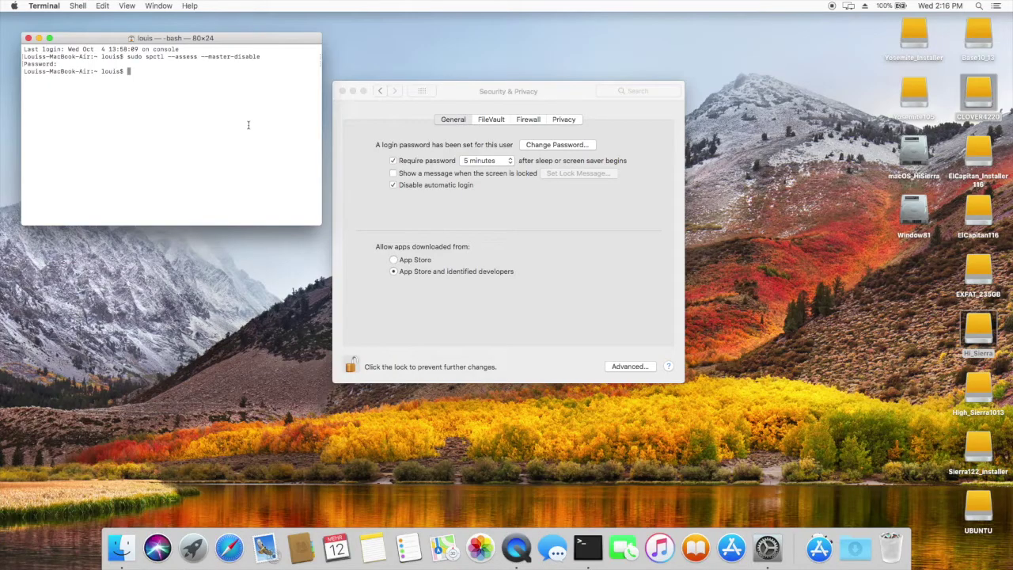
{"action": "left_click", "coordinate": [425, 90]}
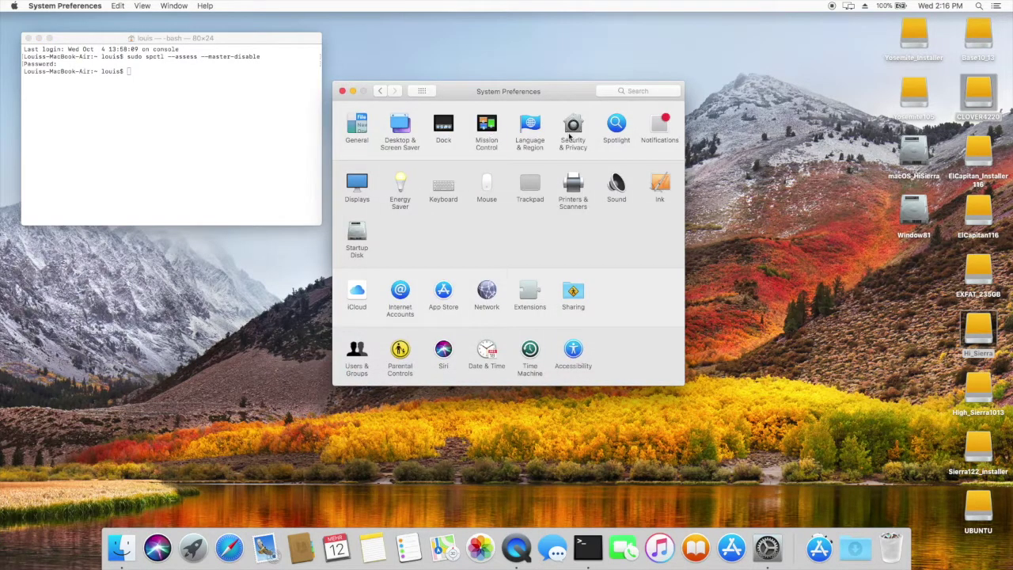
{"action": "left_click", "coordinate": [571, 135]}
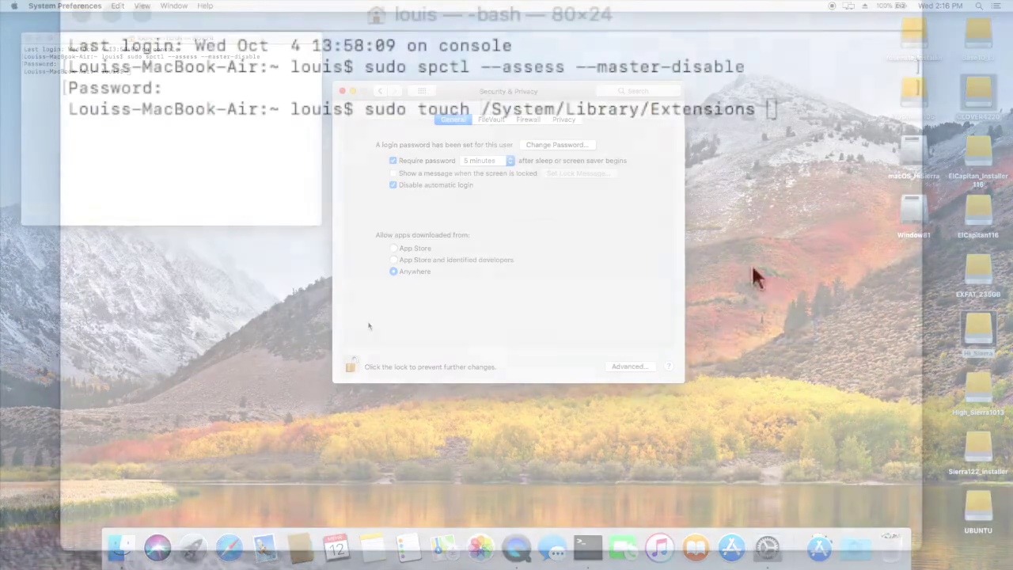
Append '&& sudo kextcache -u /' to the touch command and run it to rebuild kext caches.
{"action": "type", "text": "&& s"}
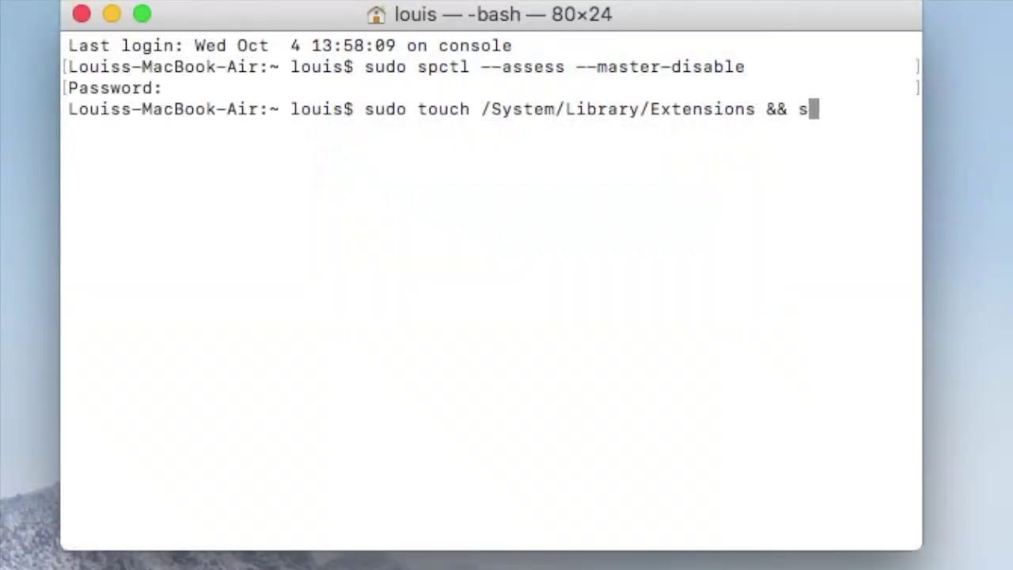
{"action": "type", "text": "udo kextcache"}
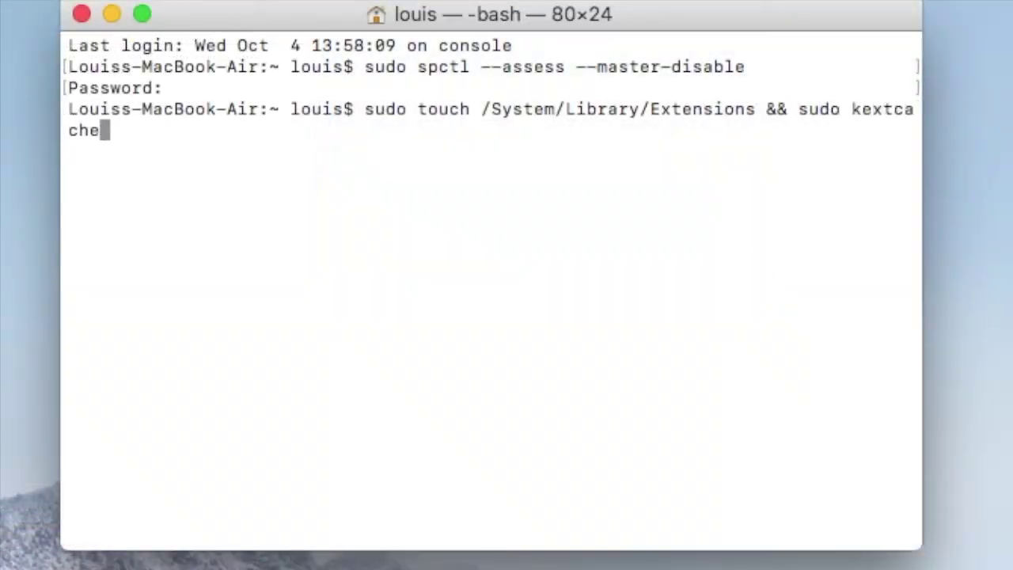
{"action": "type", "text": " -u /"}
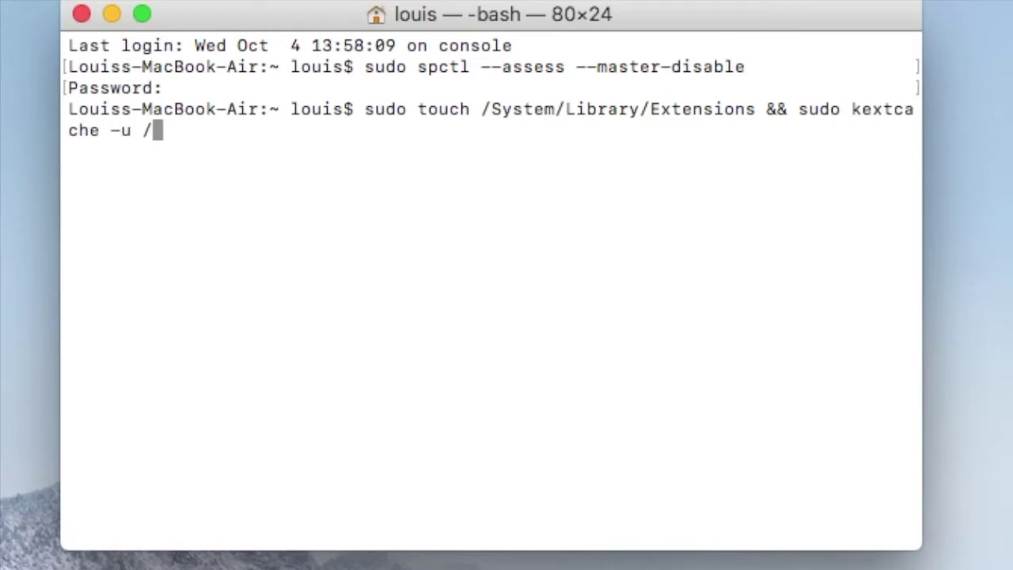
{"action": "key", "text": "Return"}
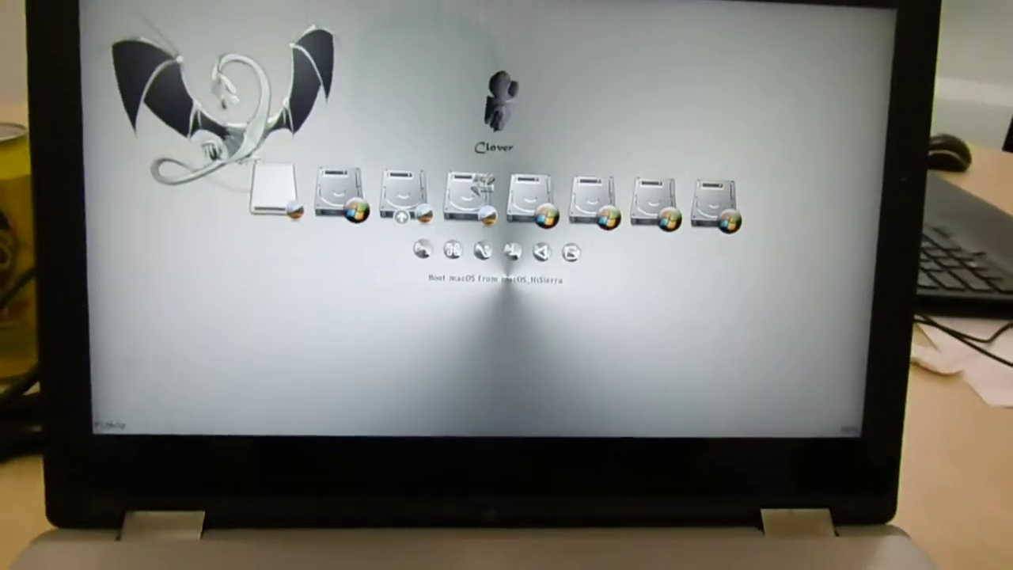
In the Clover menu, move to Recovery HD and back to macOS_HiSierra.
{"action": "key", "text": "Left"}
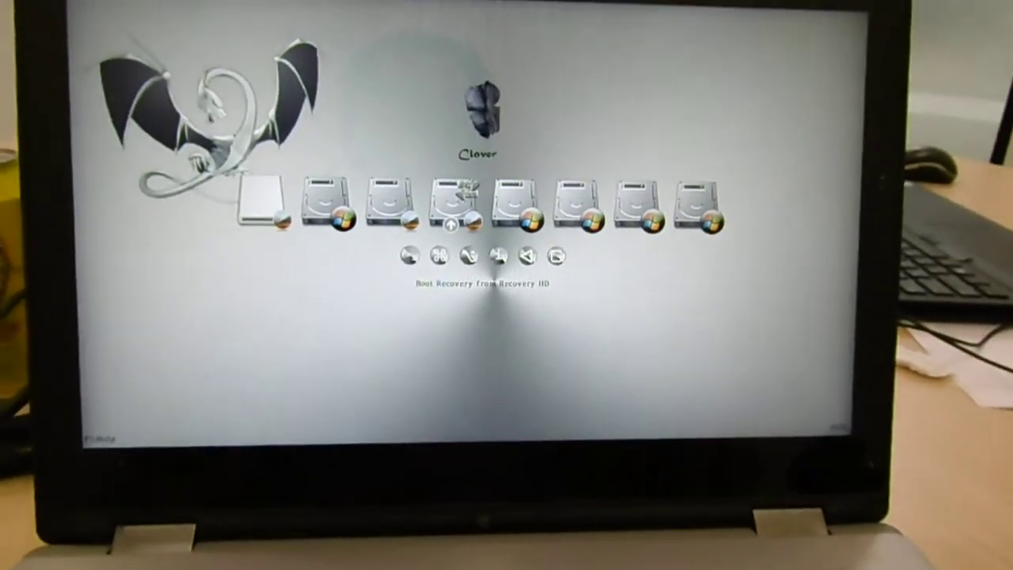
{"action": "key", "text": "Right"}
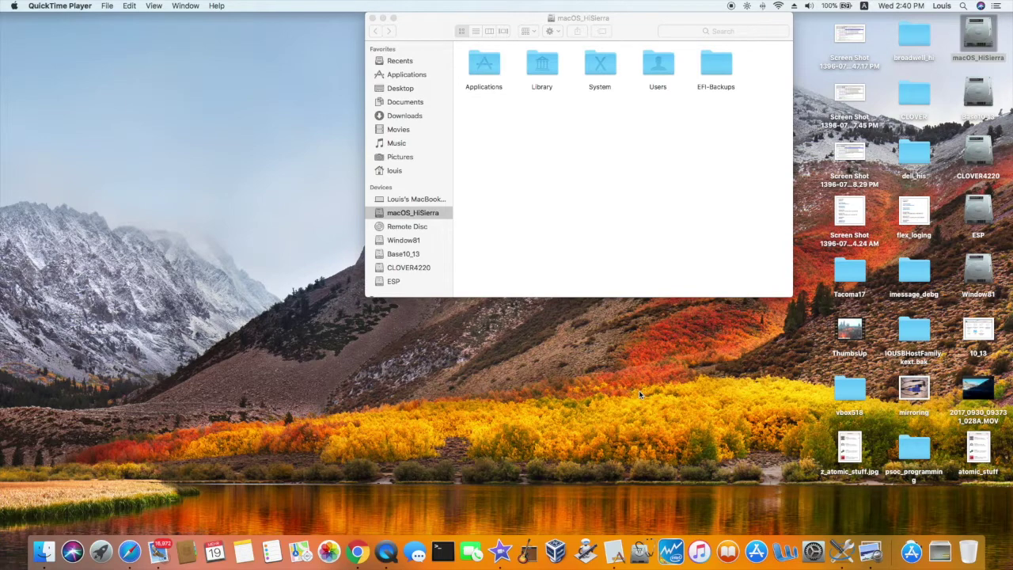
Check AppleALC.kext and Lilu.kext versions via Get Info in CLOVER4220's EFI kexts/10.13 folder.
{"action": "left_click", "coordinate": [980, 163]}
{"action": "double_click", "coordinate": [979, 163]}
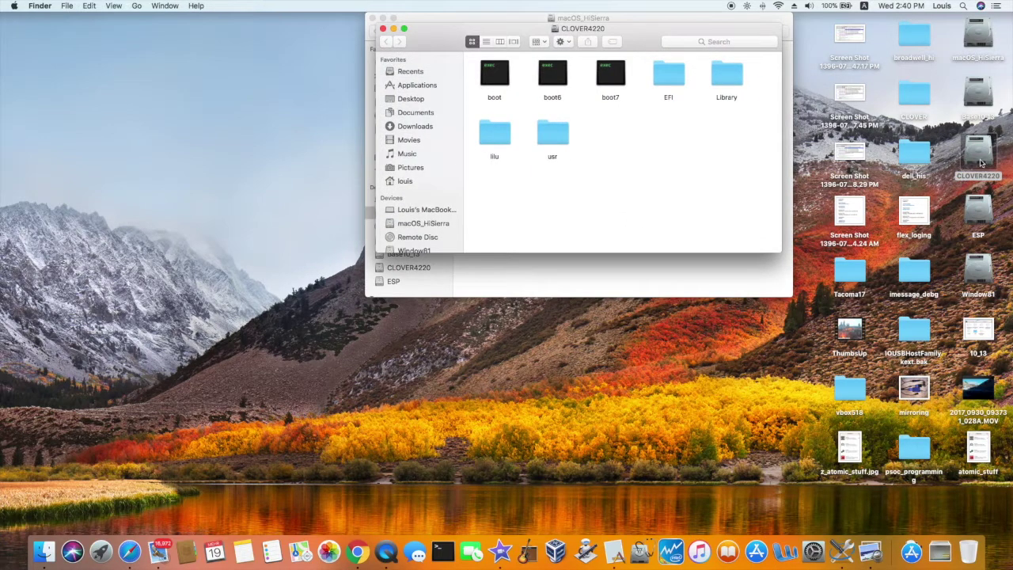
{"action": "double_click", "coordinate": [669, 76]}
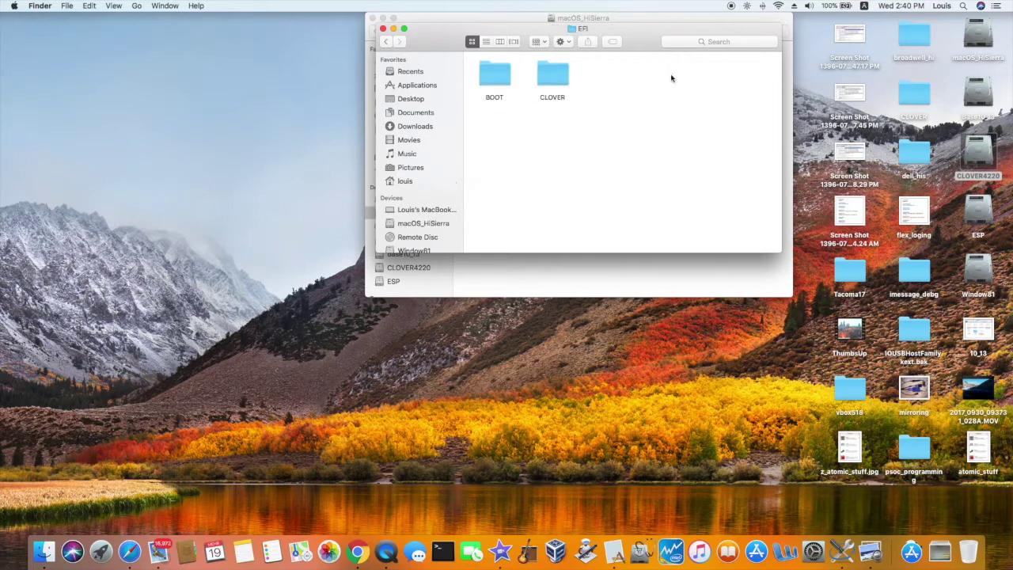
{"action": "double_click", "coordinate": [500, 79]}
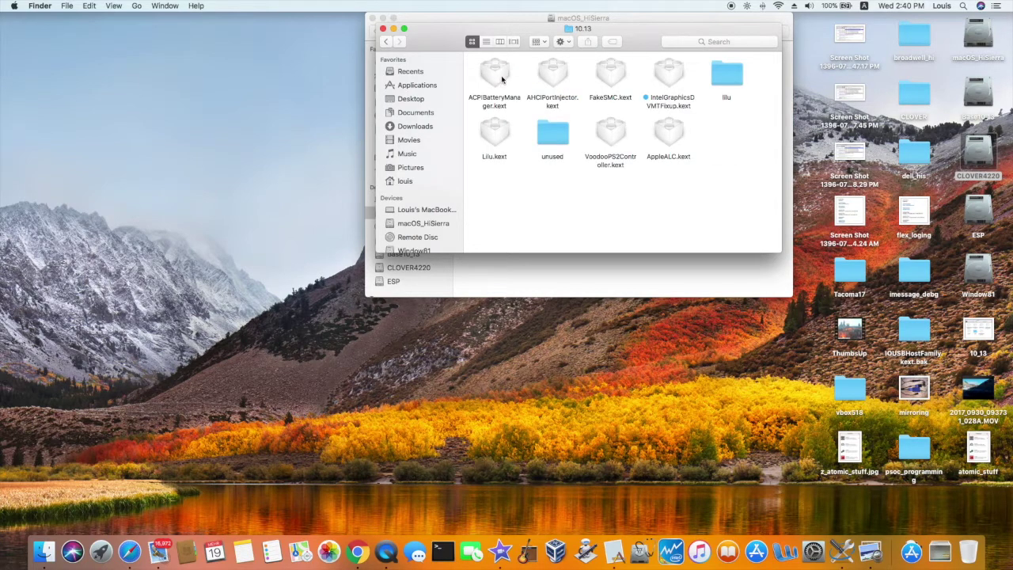
{"action": "left_click", "coordinate": [669, 131]}
{"action": "right_click", "coordinate": [672, 129]}
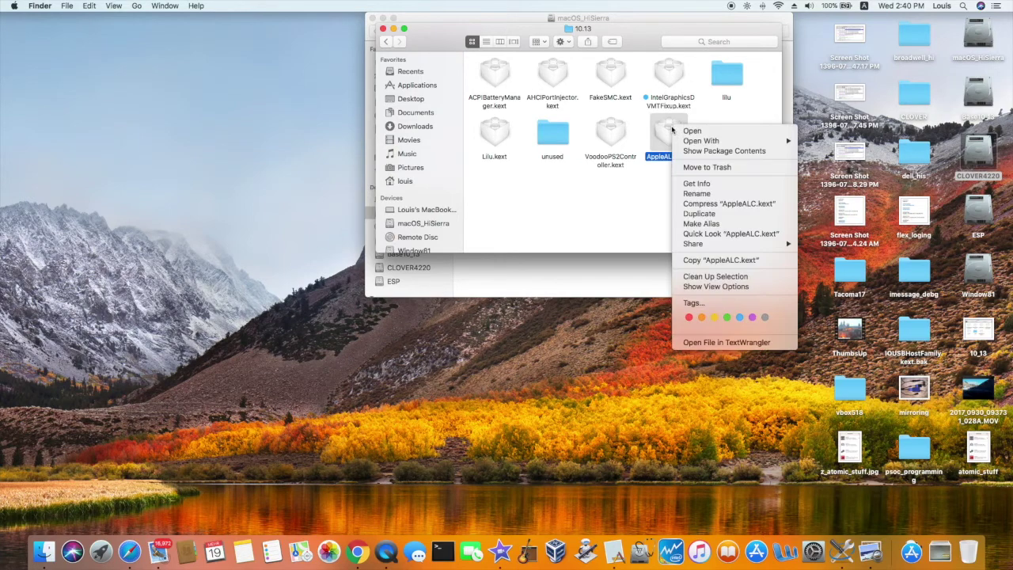
{"action": "left_click", "coordinate": [680, 185]}
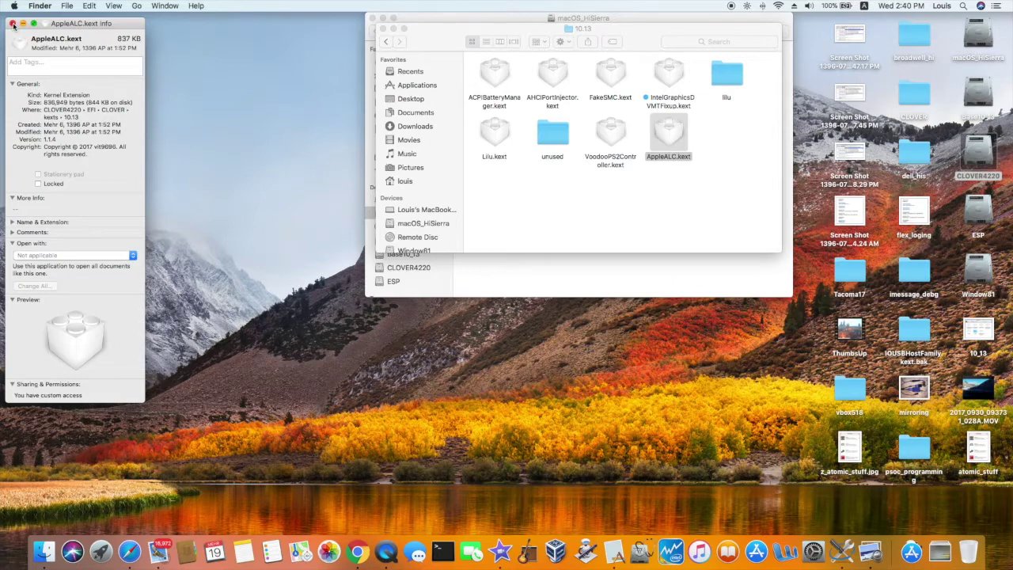
{"action": "left_click", "coordinate": [12, 24]}
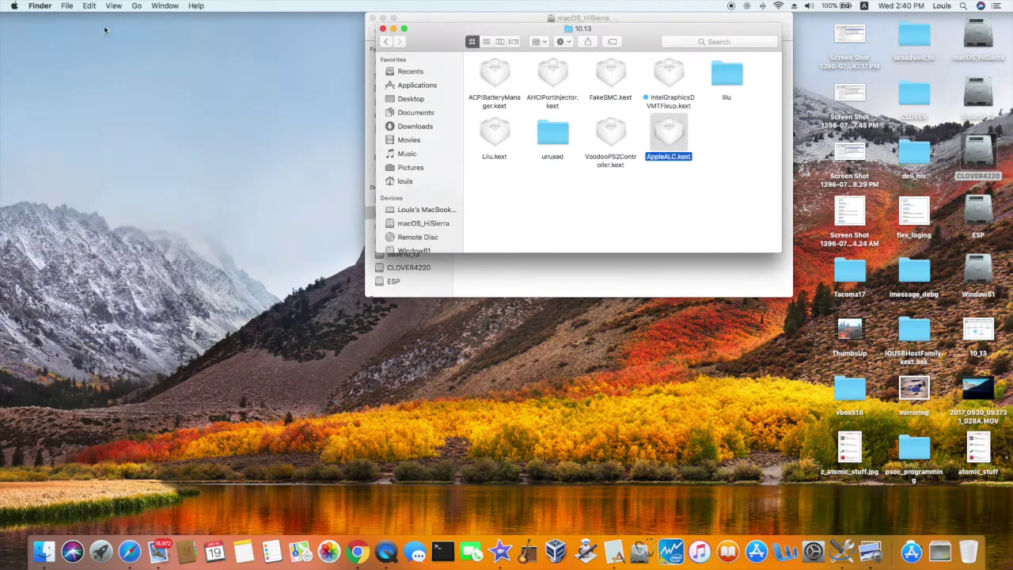
{"action": "right_click", "coordinate": [492, 139]}
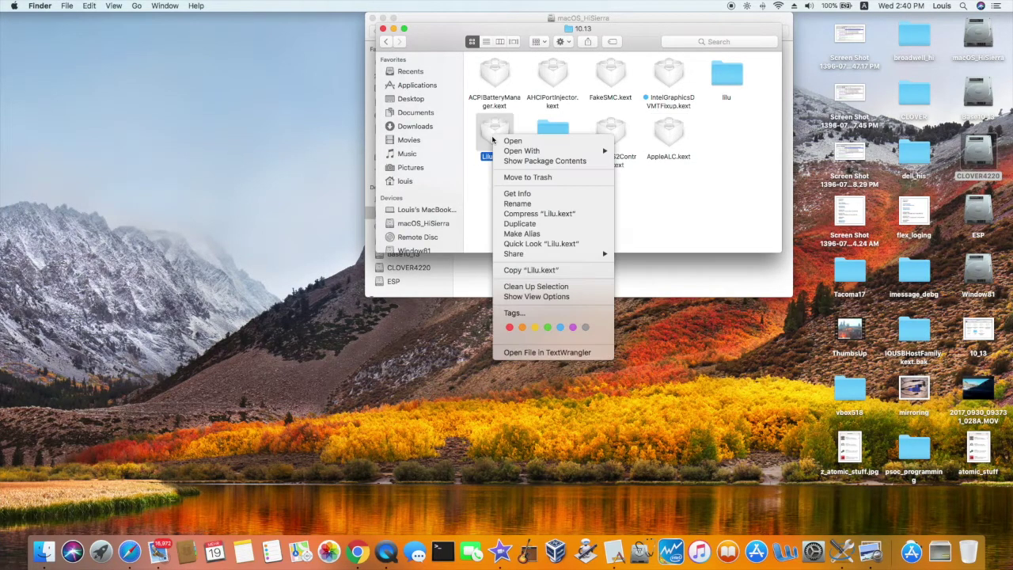
{"action": "left_click", "coordinate": [512, 194]}
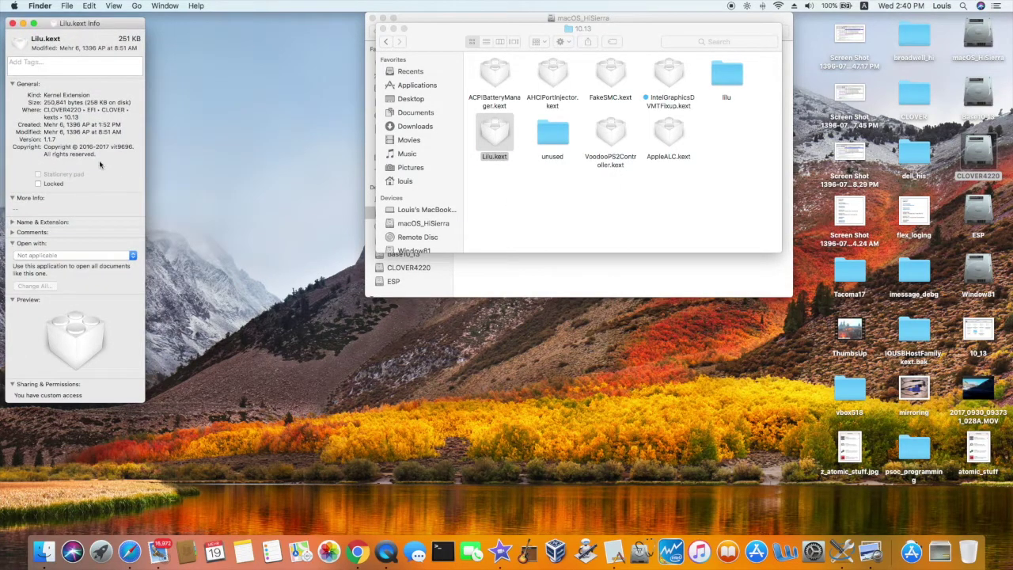
{"action": "left_click", "coordinate": [12, 24]}
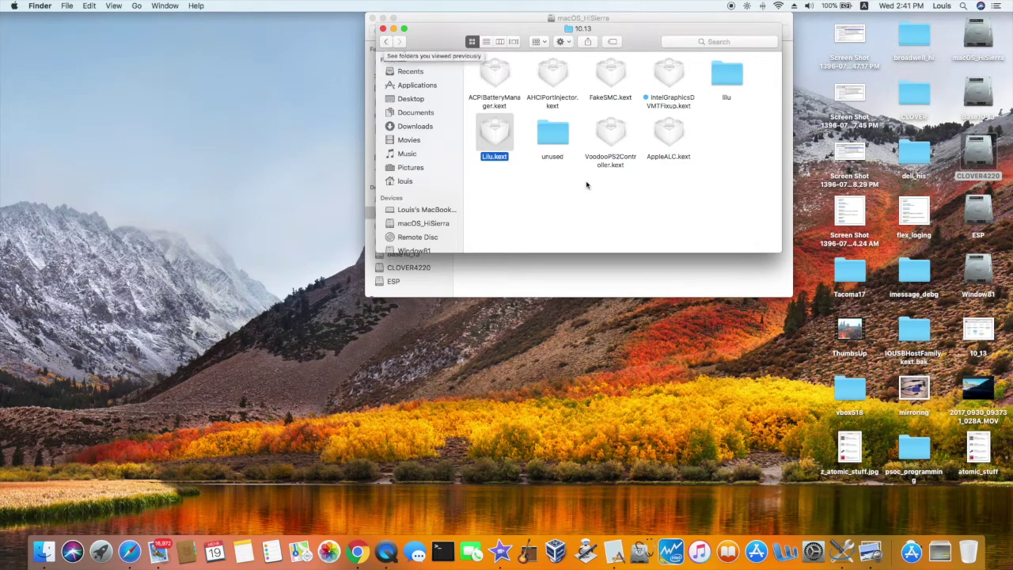
Open System > Library > Extensions on the macOS_HiSierra volume.
{"action": "left_click", "coordinate": [667, 139]}
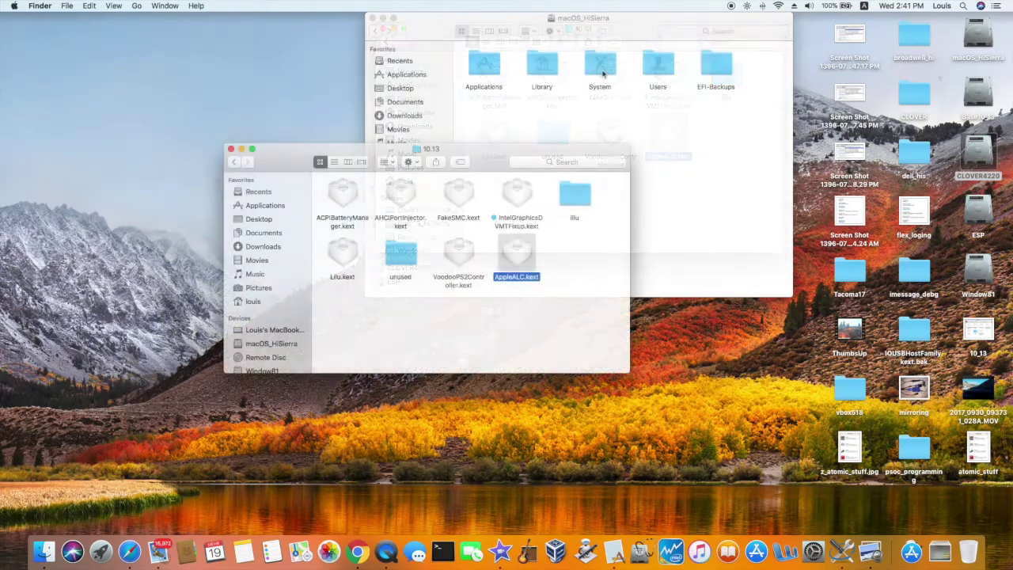
{"action": "double_click", "coordinate": [602, 65]}
{"action": "double_click", "coordinate": [484, 67]}
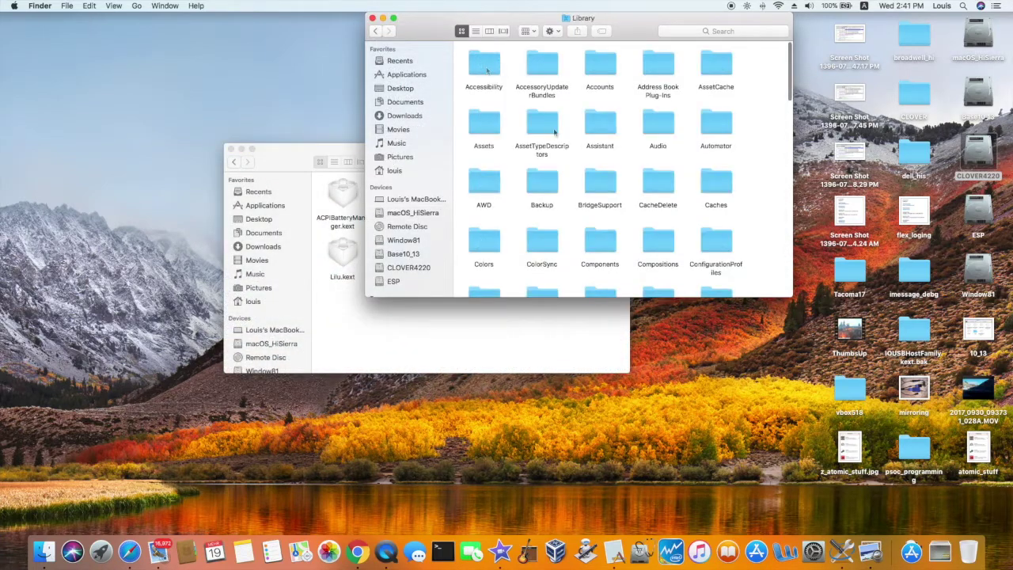
{"action": "scroll", "coordinate": [572, 148], "scroll_direction": "down", "scroll_amount": 2}
{"action": "double_click", "coordinate": [550, 232]}
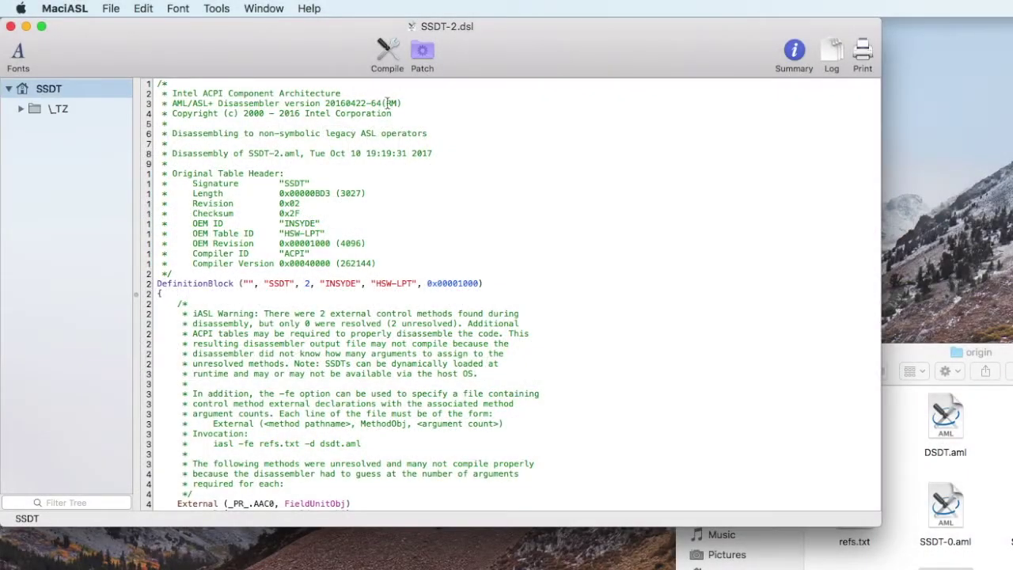
Compile SSDT-2.dsl, jump to the line 443 error and delete the ECRD call on lines 441–442.
{"action": "left_click", "coordinate": [386, 48]}
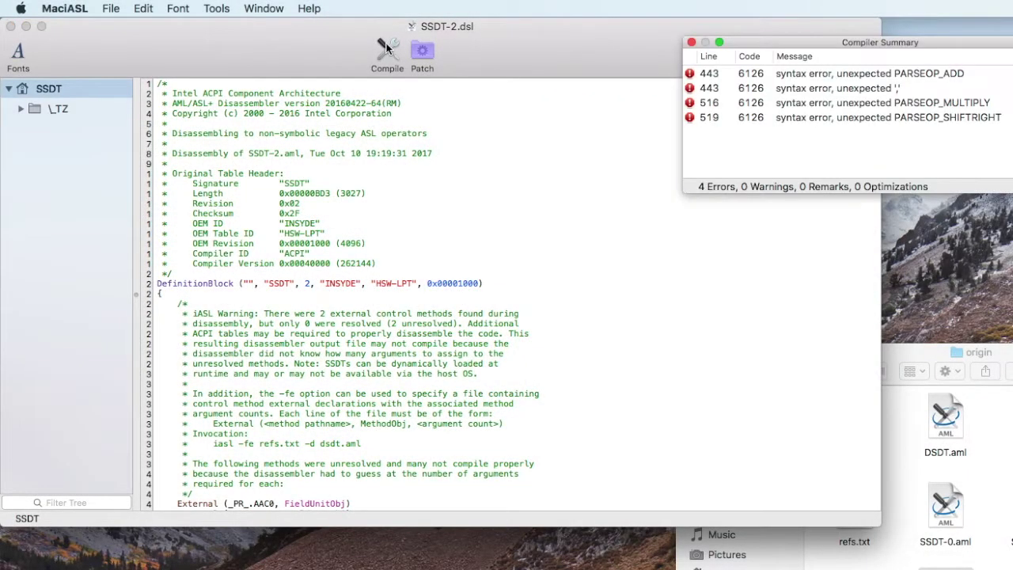
{"action": "left_click", "coordinate": [759, 72]}
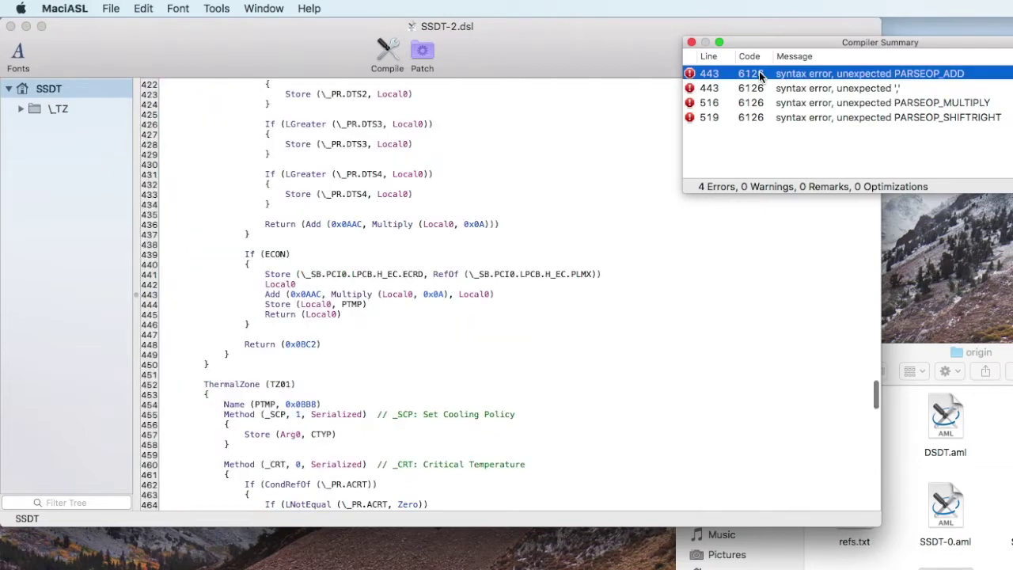
{"action": "left_click", "coordinate": [382, 275]}
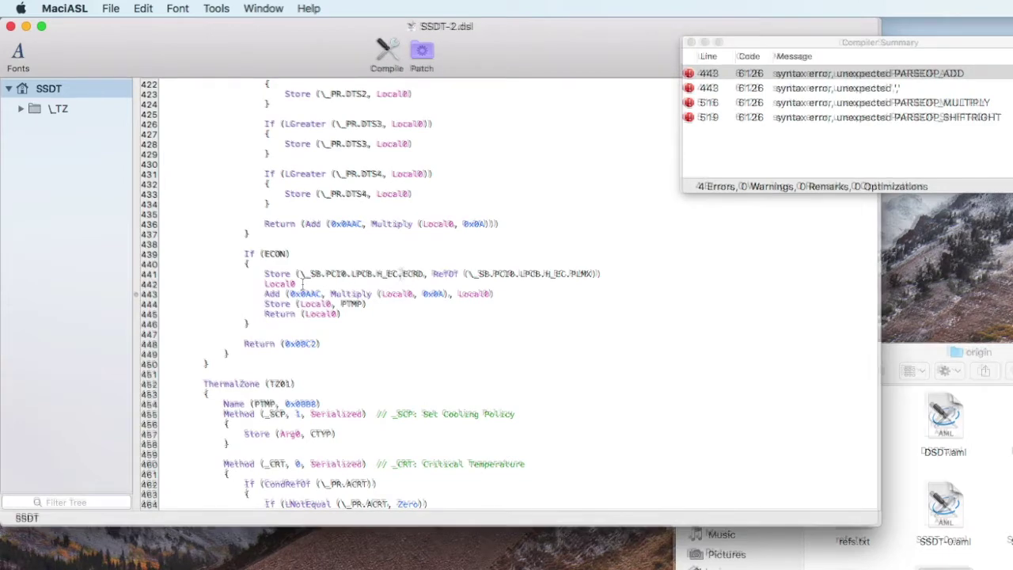
{"action": "left_click_drag", "start_coordinate": [401, 274], "coordinate": [423, 278]}
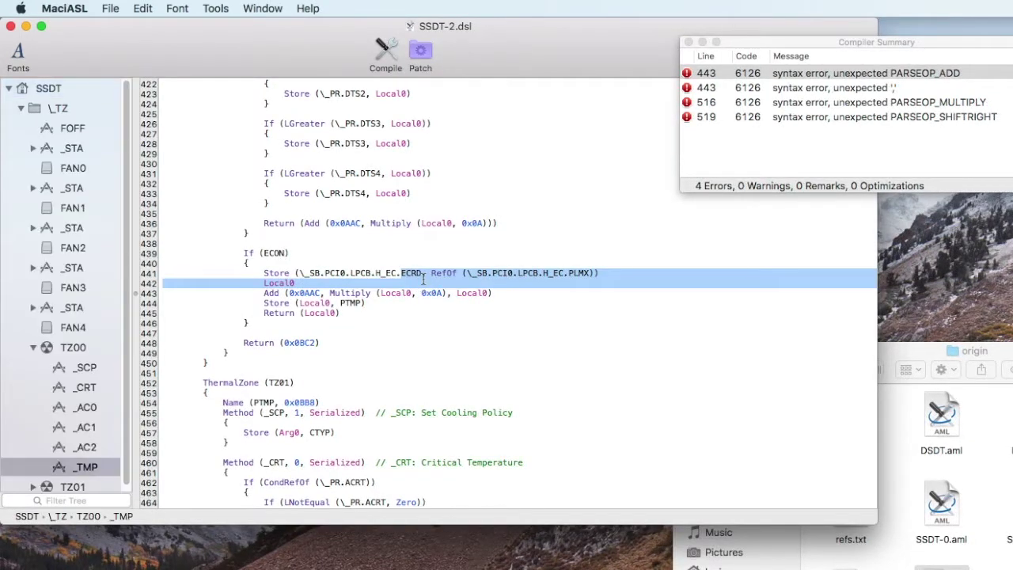
{"action": "left_click", "coordinate": [473, 340]}
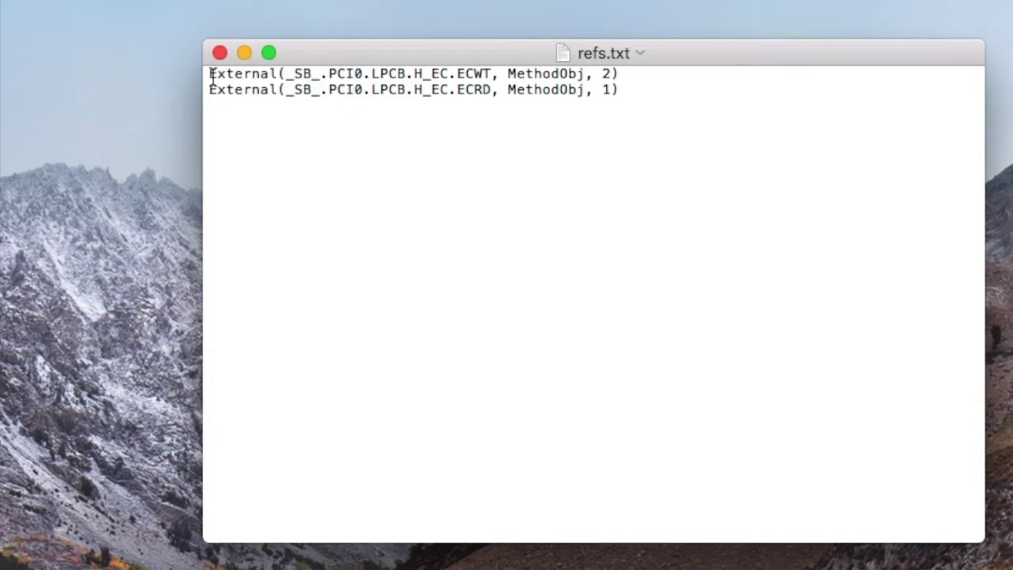
Change Terminal into broadwell_hi/origin and run 'iasl -da -dl *.aml' to disassemble the tables.
{"action": "mouse_move", "coordinate": [210, 76]}
{"action": "left_mouse_down"}
{"action": "mouse_move", "coordinate": [528, 87]}
{"action": "mouse_move", "coordinate": [644, 75]}
{"action": "left_mouse_up"}
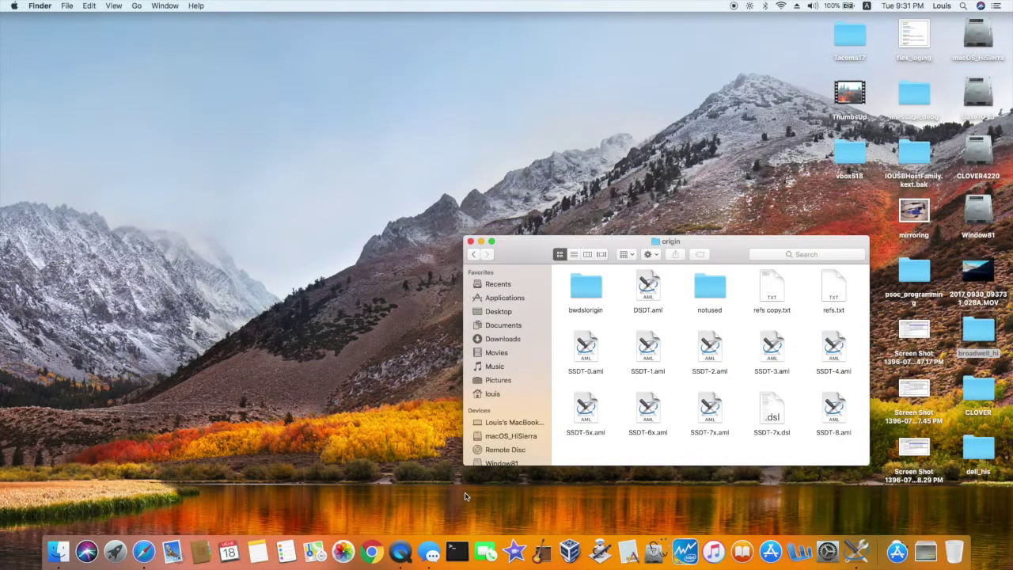
{"action": "left_click", "coordinate": [456, 551]}
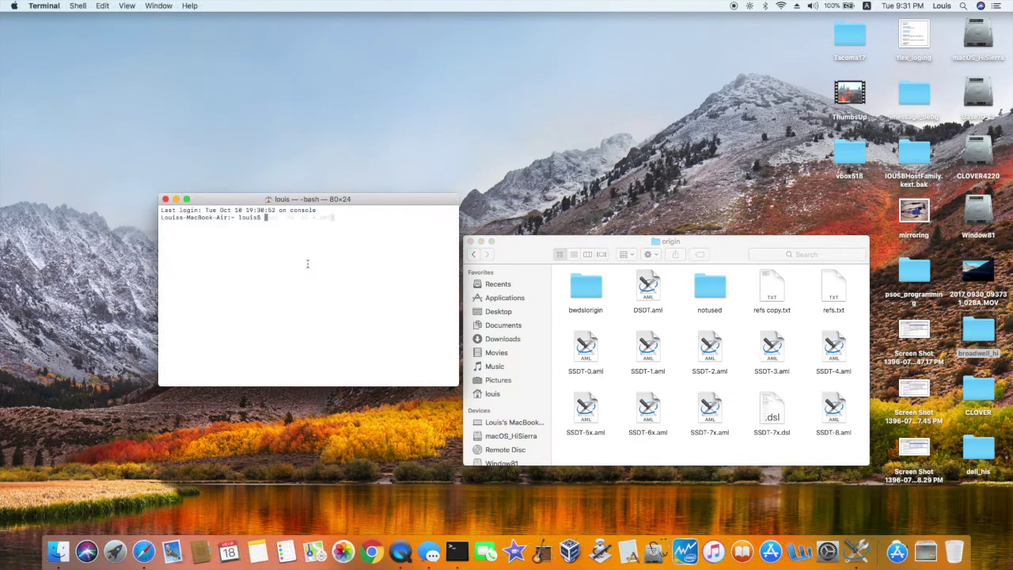
{"action": "type", "text": "cd /Users/louis/Desktop/broadwell_hi/origin"}
{"action": "key", "text": "BackSpace"}
{"action": "key", "text": "BackSpace"}
{"action": "key", "text": "BackSpace"}
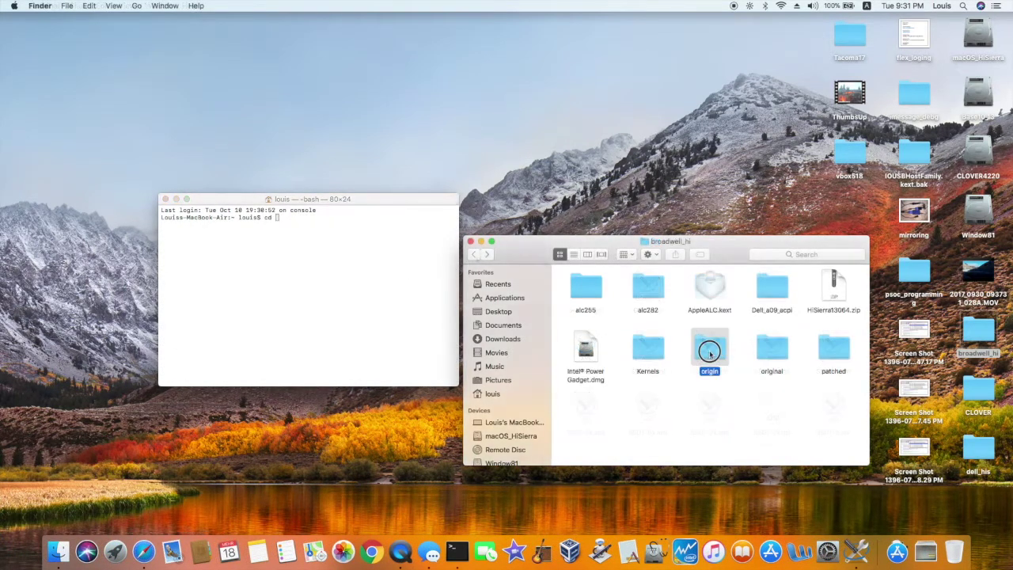
{"action": "left_click_drag", "start_coordinate": [712, 352], "coordinate": [375, 295]}
{"action": "left_click", "coordinate": [375, 295]}
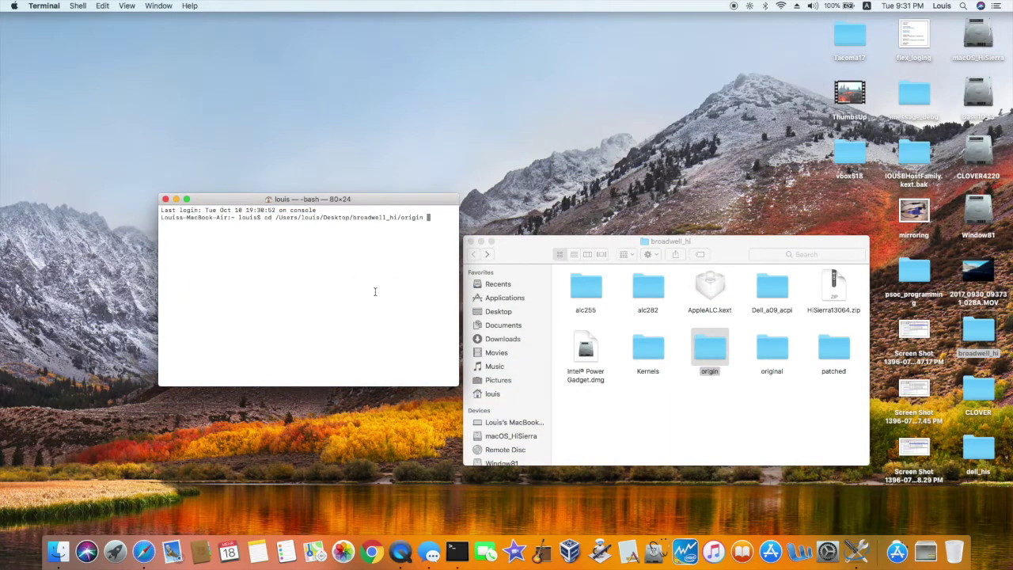
{"action": "key", "text": "Return"}
{"action": "type", "text": "iasl -da -dl *.aml"}
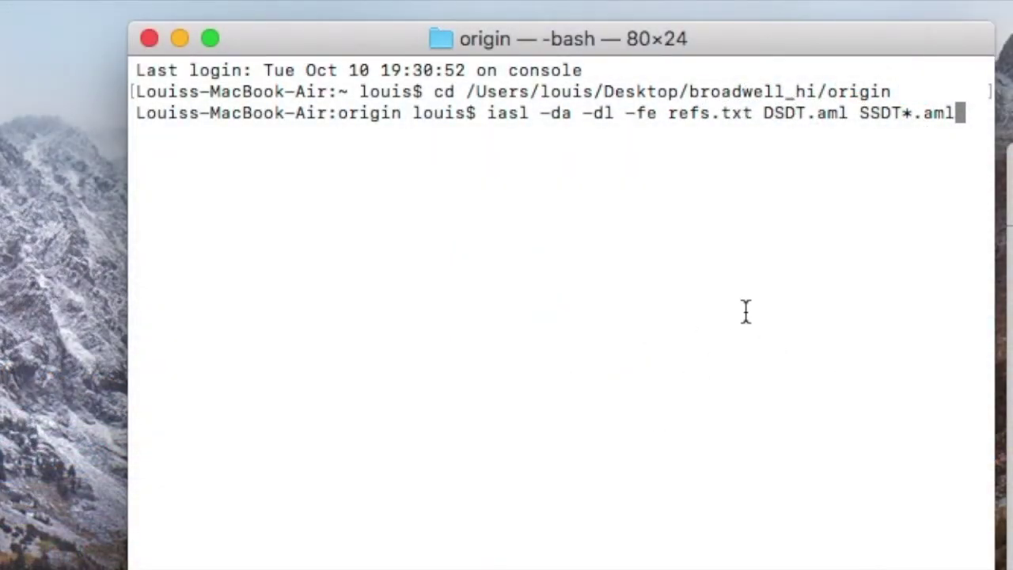
{"action": "key", "text": "Return"}
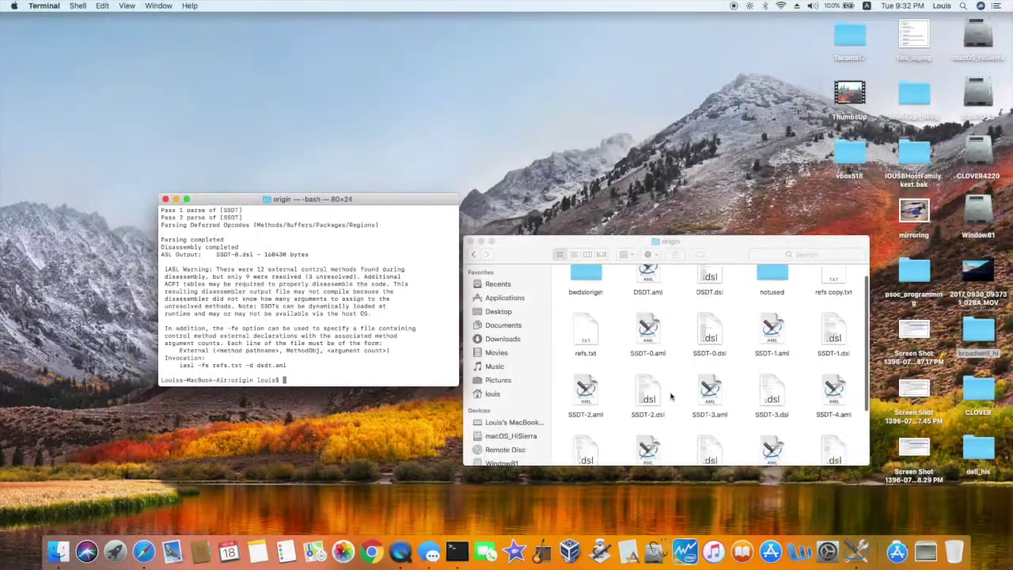
Select the ten disassembled .dsl files, DSDT and SSDT-2 through SSDT-8, and group them into ecrd_dsl.
{"action": "scroll", "coordinate": [670, 396], "scroll_direction": "up", "scroll_amount": 2}
{"action": "left_click", "coordinate": [828, 377], "text": "super"}
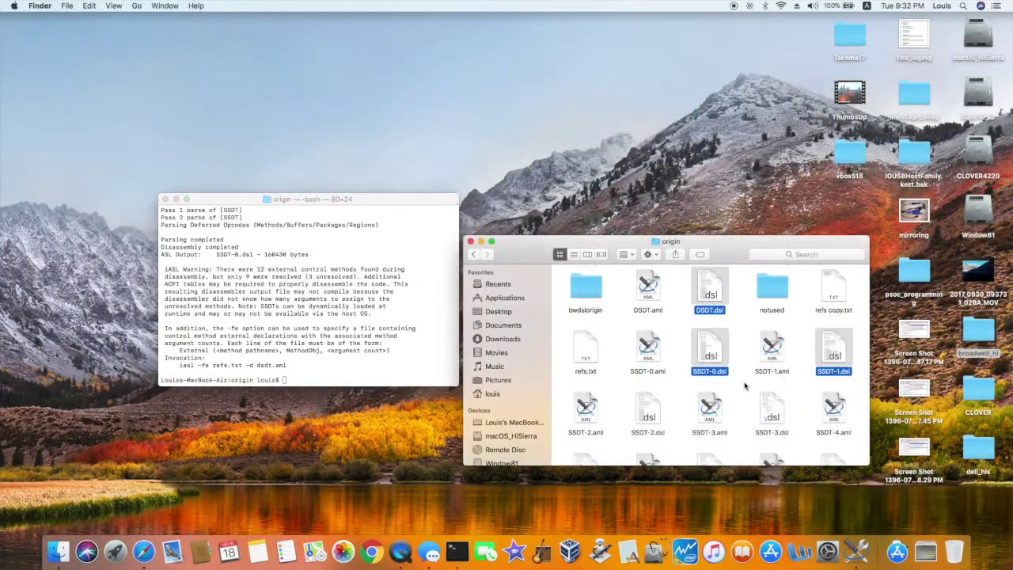
{"action": "left_click", "coordinate": [664, 431], "text": "super"}
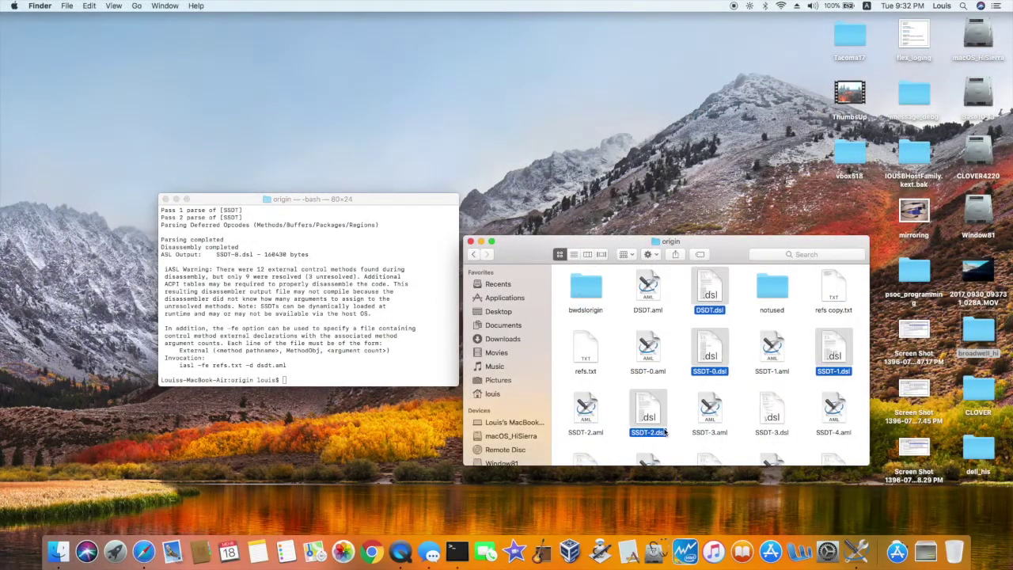
{"action": "left_click", "coordinate": [770, 431], "text": "super"}
{"action": "scroll", "coordinate": [770, 431], "scroll_direction": "down", "scroll_amount": 2}
{"action": "left_click", "coordinate": [586, 371], "text": "super"}
{"action": "left_click", "coordinate": [709, 371], "text": "super"}
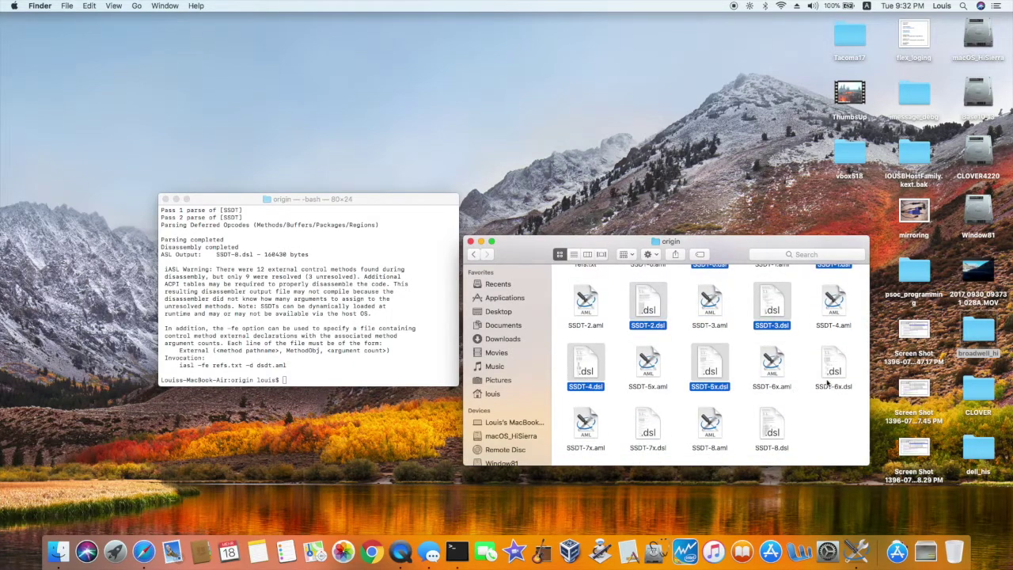
{"action": "left_click", "coordinate": [833, 371], "text": "super"}
{"action": "left_click", "coordinate": [647, 431], "text": "super"}
{"action": "left_click", "coordinate": [771, 431], "text": "super"}
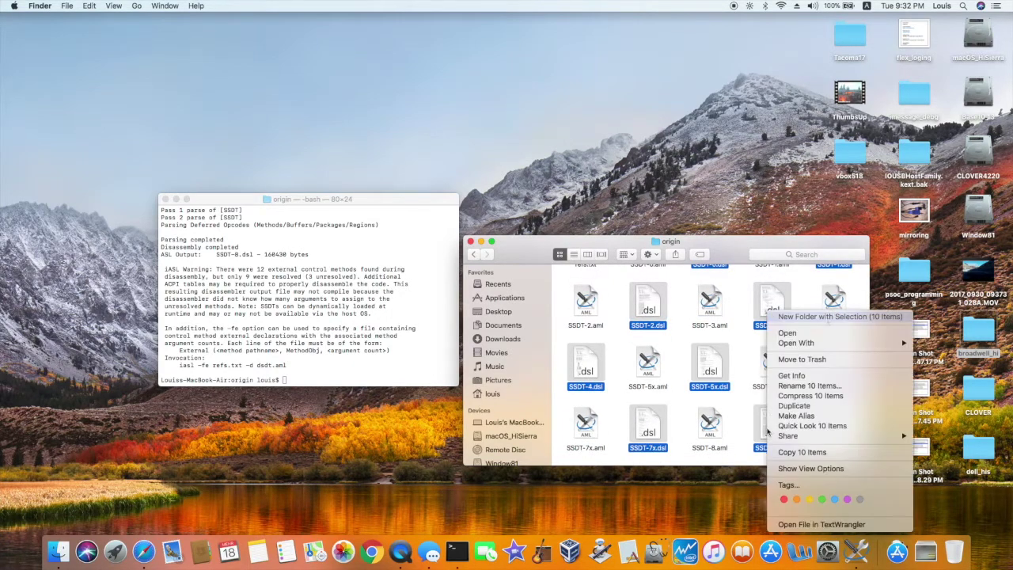
{"action": "right_click", "coordinate": [769, 433]}
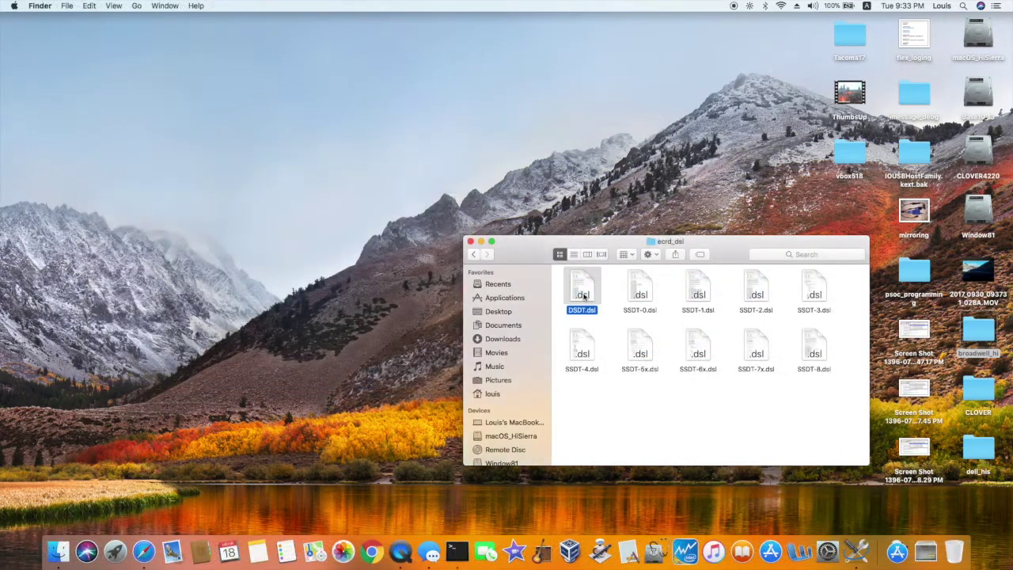
Duplicate DSDT.dsl and name the copy DSDT9.dsl.
{"action": "right_click", "coordinate": [584, 296]}
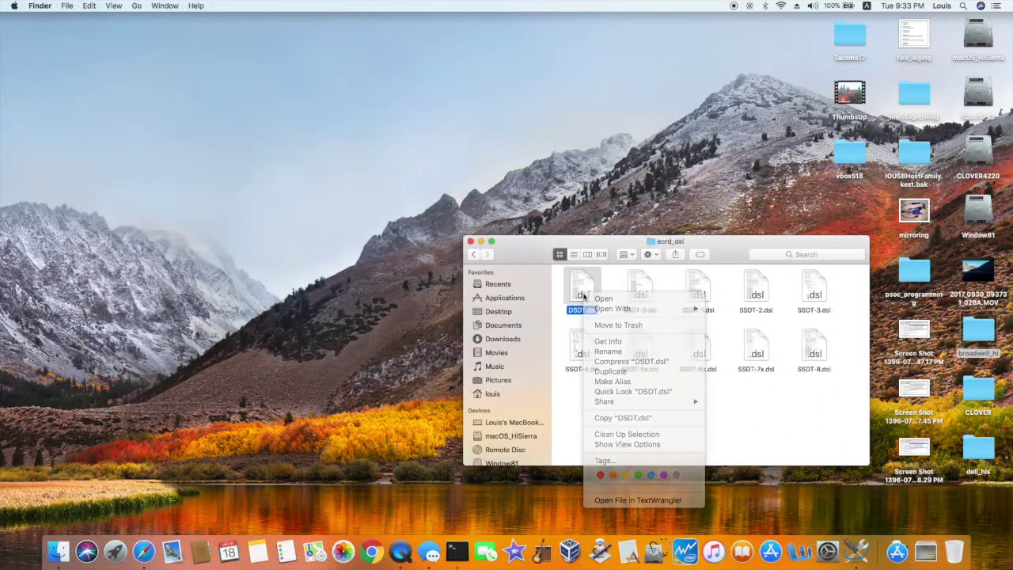
{"action": "left_click", "coordinate": [617, 374]}
{"action": "type", "text": "9.dsl"}
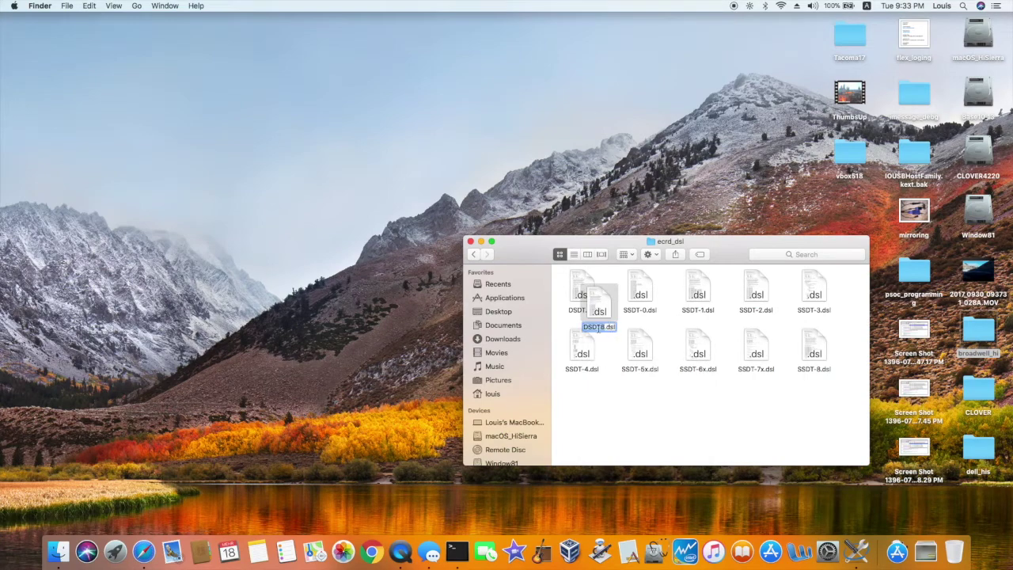
{"action": "key", "text": "Return"}
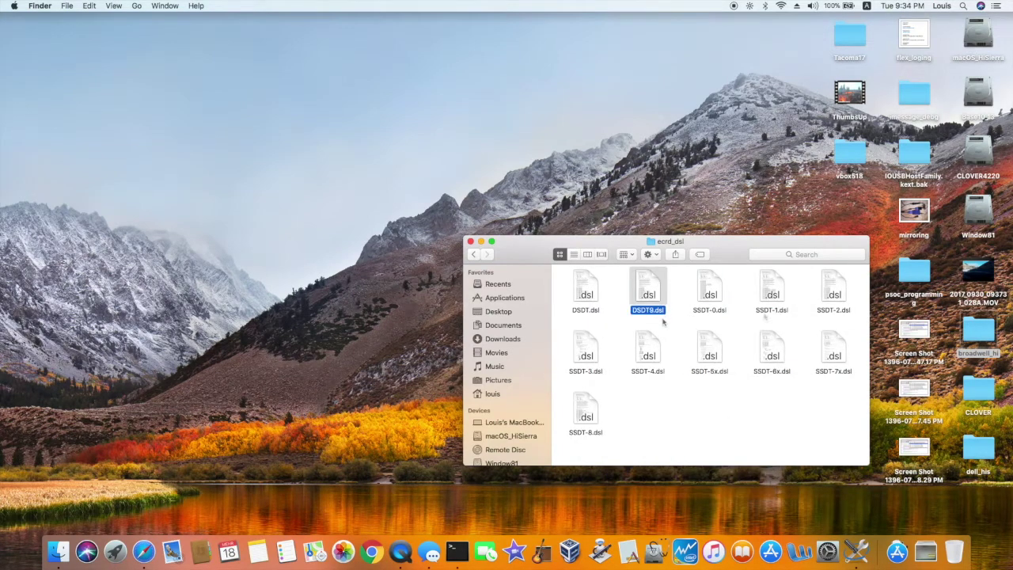
{"action": "double_click", "coordinate": [835, 294]}
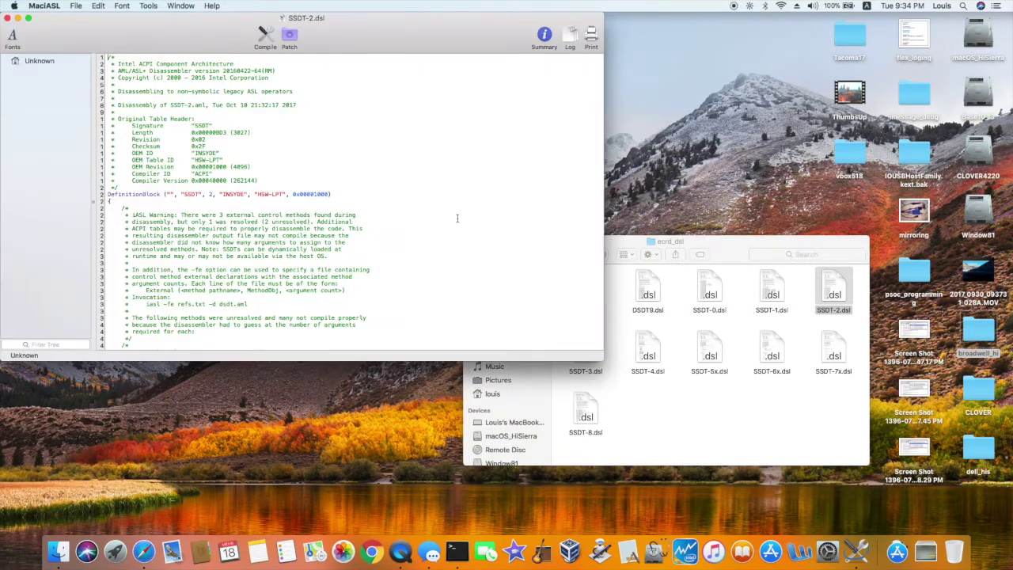
Open DSDT9.dsl in MaciASL and apply the Rename _DSM to XDSM patch.
{"action": "left_click", "coordinate": [265, 35]}
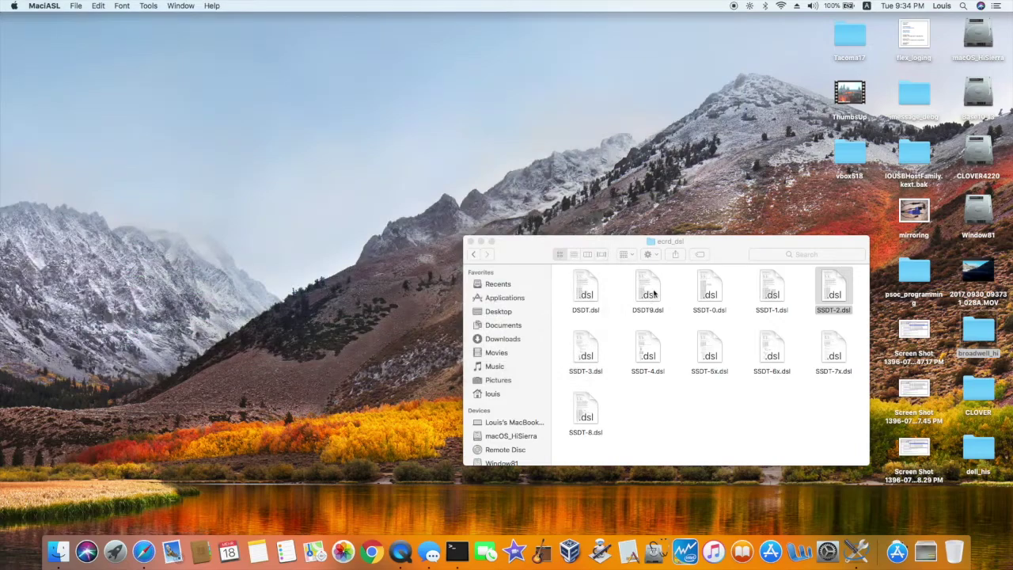
{"action": "left_click", "coordinate": [649, 293]}
{"action": "double_click", "coordinate": [654, 294]}
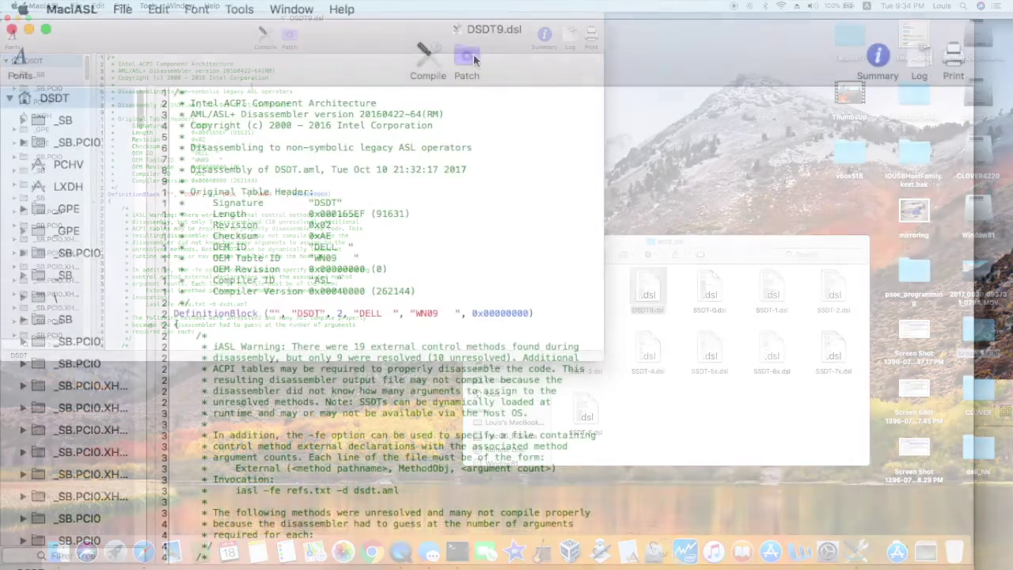
{"action": "left_click", "coordinate": [289, 35]}
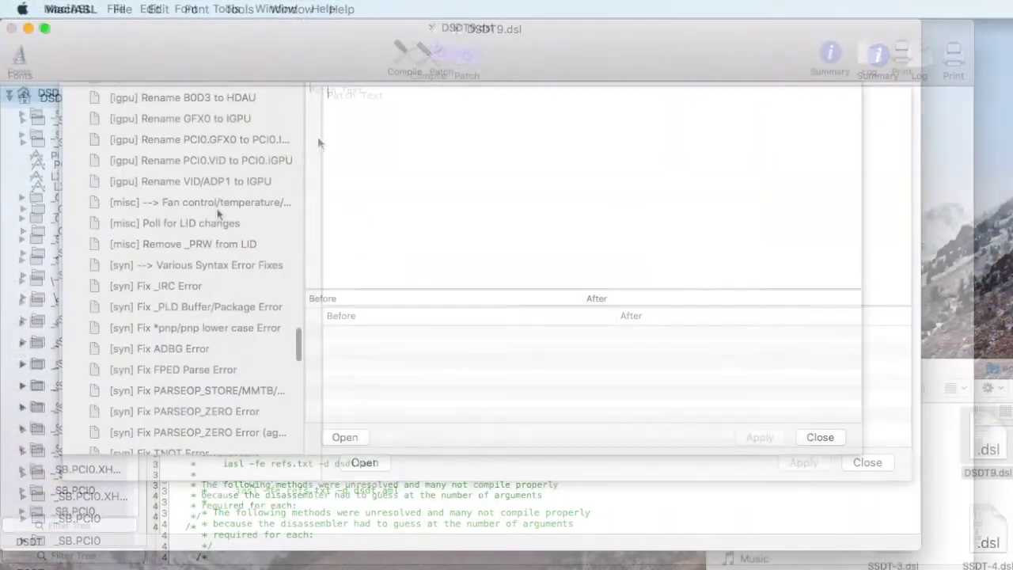
{"action": "scroll", "coordinate": [218, 214], "scroll_direction": "down", "scroll_amount": 5}
{"action": "left_click", "coordinate": [201, 304]}
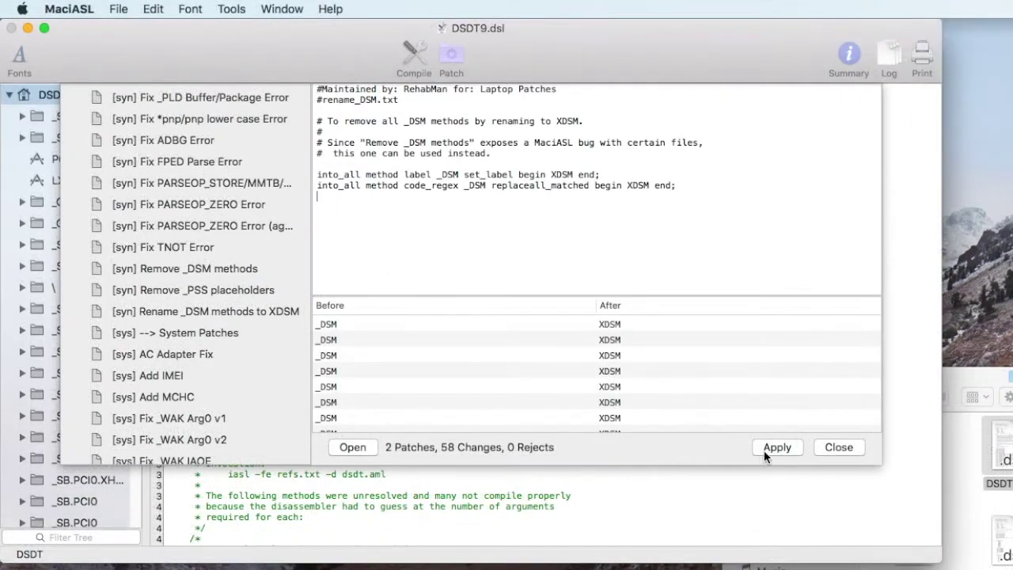
{"action": "left_click", "coordinate": [777, 447]}
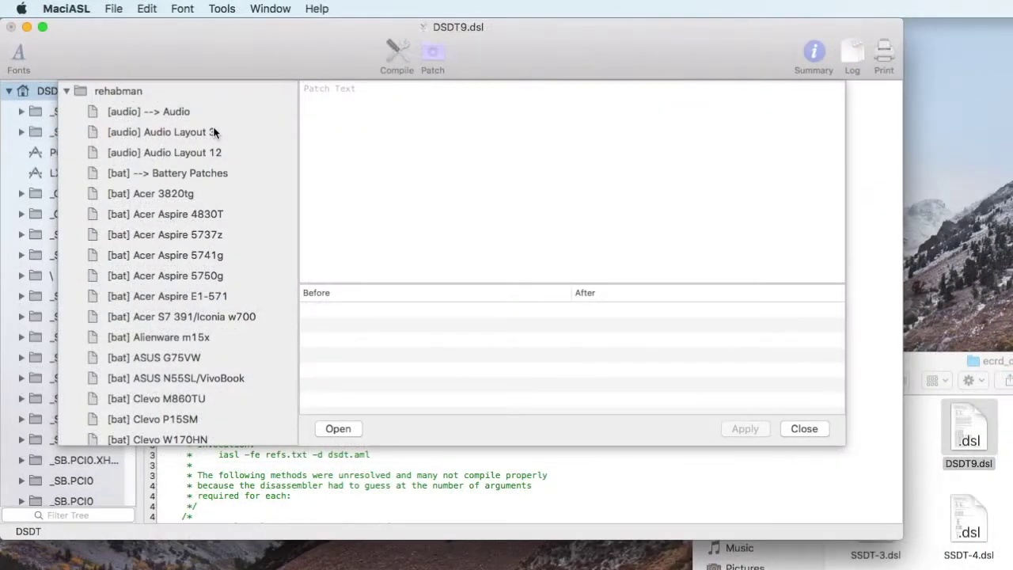
Apply the Audio Layout 3 patch and load the Haswell brightness fix.
{"action": "left_click", "coordinate": [214, 132]}
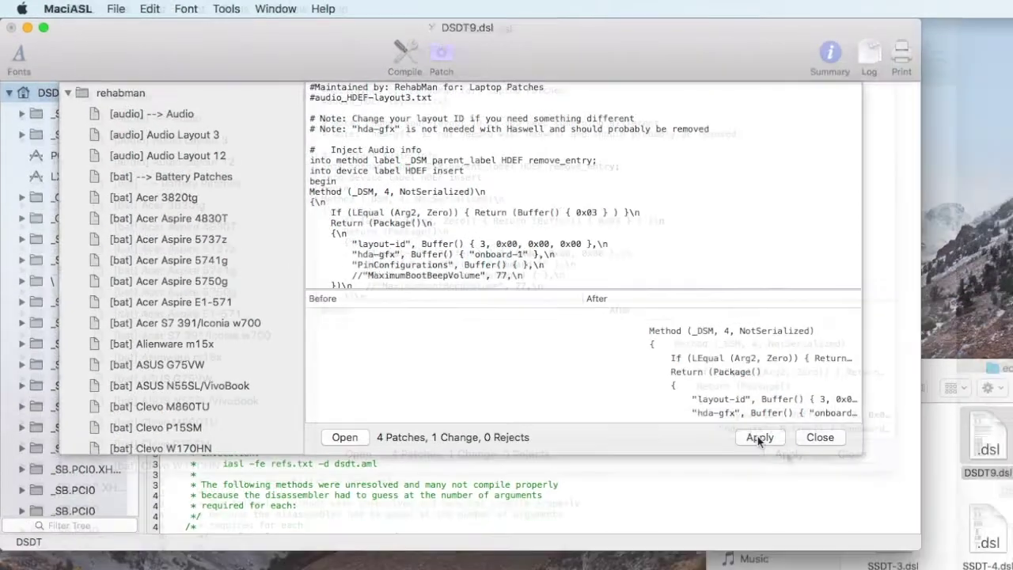
{"action": "left_click", "coordinate": [758, 436]}
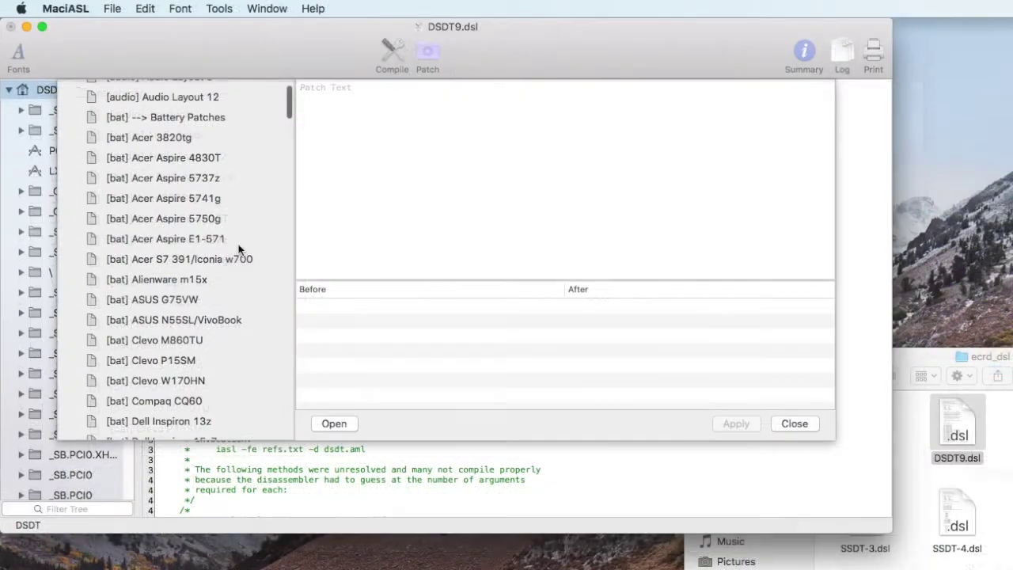
{"action": "scroll", "coordinate": [239, 250], "scroll_direction": "down", "scroll_amount": 5}
{"action": "scroll", "coordinate": [239, 250], "scroll_direction": "down", "scroll_amount": 5}
{"action": "scroll", "coordinate": [239, 250], "scroll_direction": "down", "scroll_amount": 8}
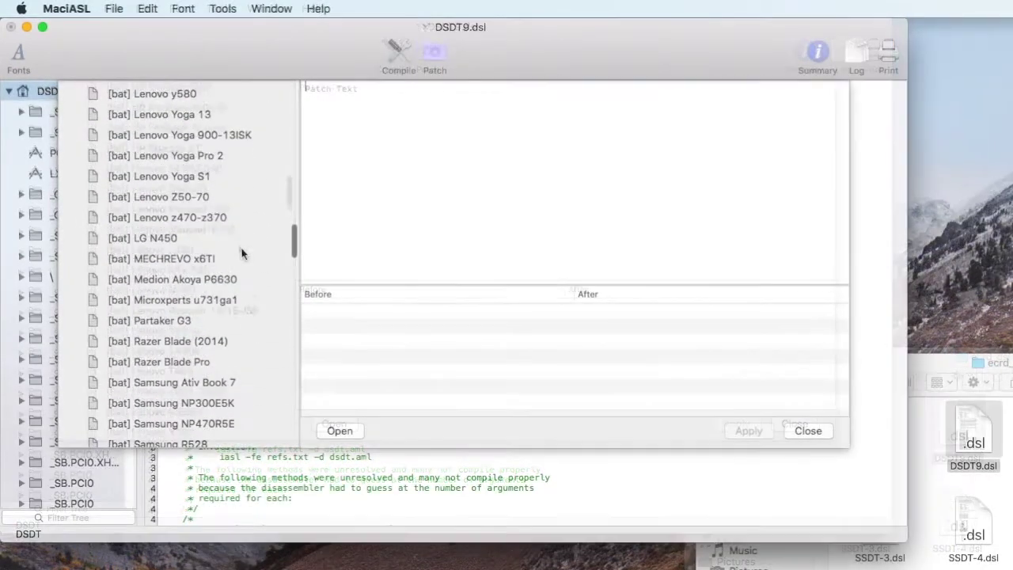
{"action": "scroll", "coordinate": [241, 253], "scroll_direction": "down", "scroll_amount": 3}
{"action": "scroll", "coordinate": [241, 253], "scroll_direction": "down", "scroll_amount": 10}
{"action": "scroll", "coordinate": [241, 253], "scroll_direction": "down", "scroll_amount": 9}
{"action": "scroll", "coordinate": [242, 253], "scroll_direction": "down", "scroll_amount": 4}
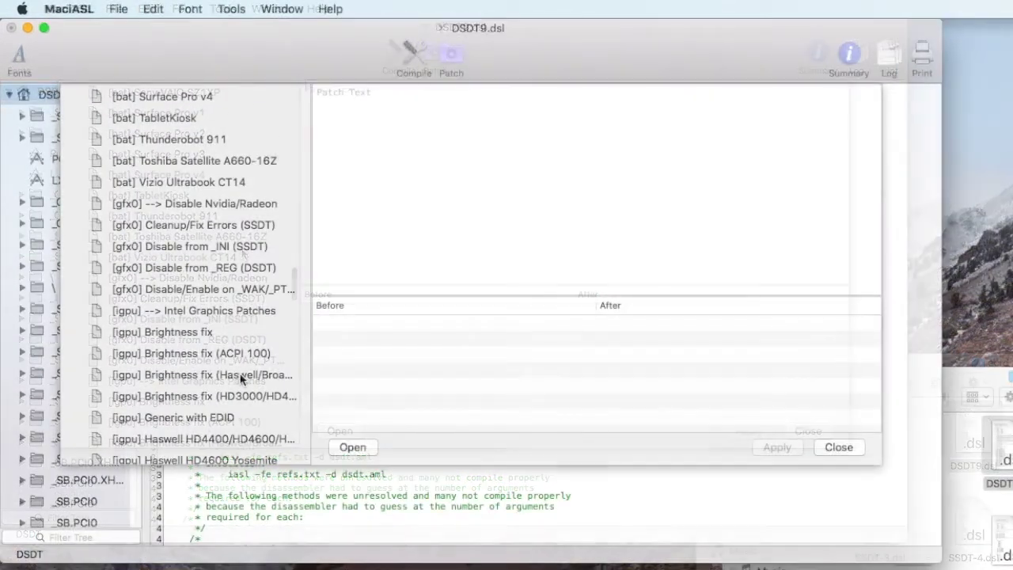
{"action": "left_click", "coordinate": [241, 375]}
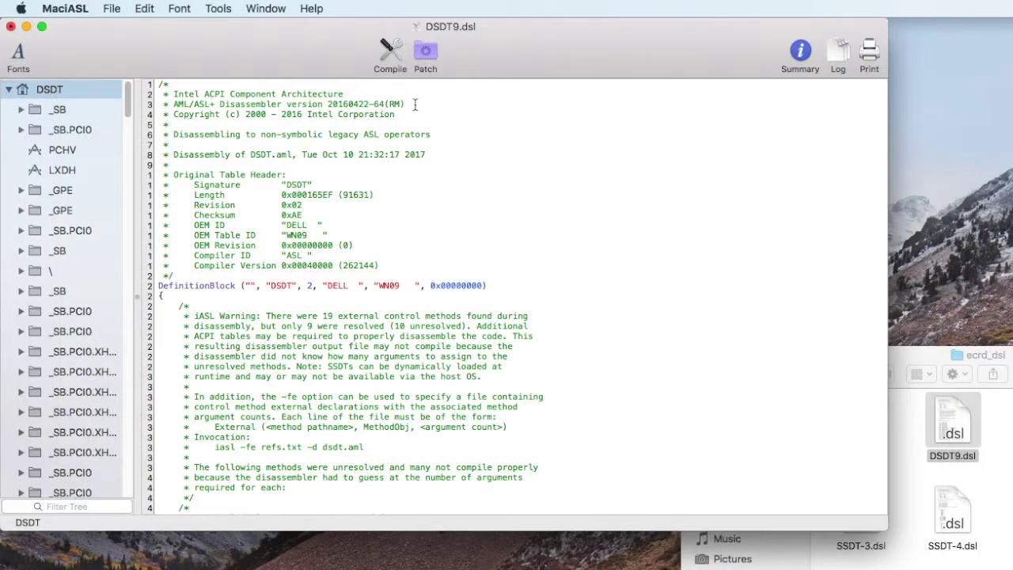
Compile DSDT9 and select the unresolved ^^_DOS(Arg0) call on line 2666.
{"action": "left_click", "coordinate": [392, 49]}
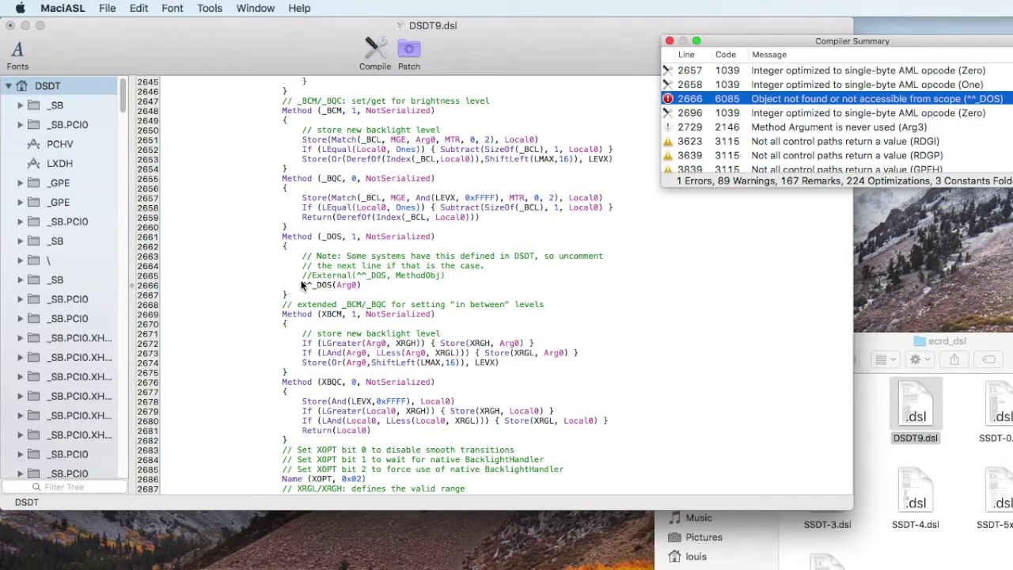
{"action": "left_click", "coordinate": [301, 285]}
{"action": "left_click_drag", "start_coordinate": [302, 285], "coordinate": [362, 284]}
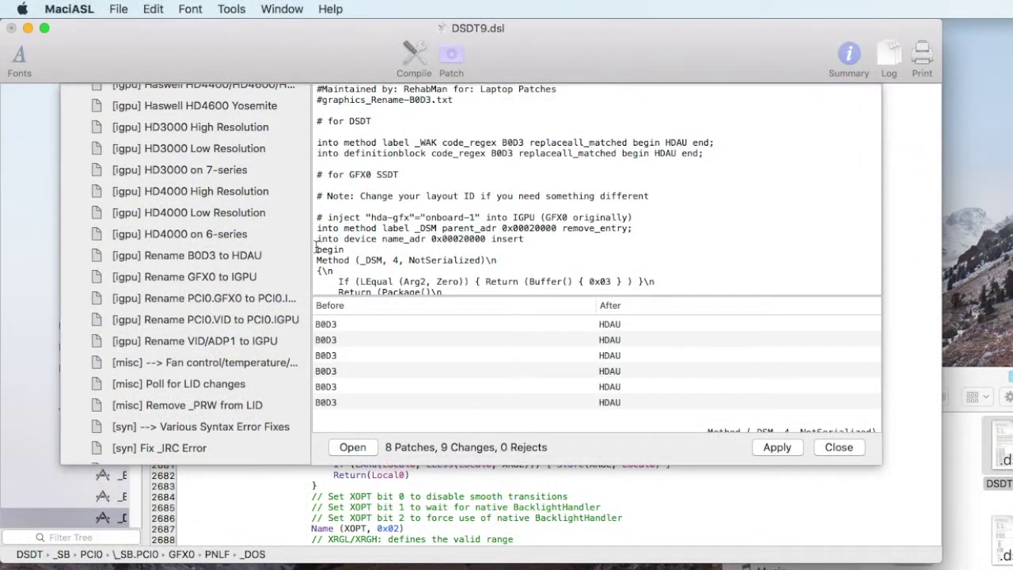
Apply the B0D3-to-HDAU rename patch with layout-id changed from 12 to 13.
{"action": "scroll", "coordinate": [419, 242], "scroll_direction": "down", "scroll_amount": 5}
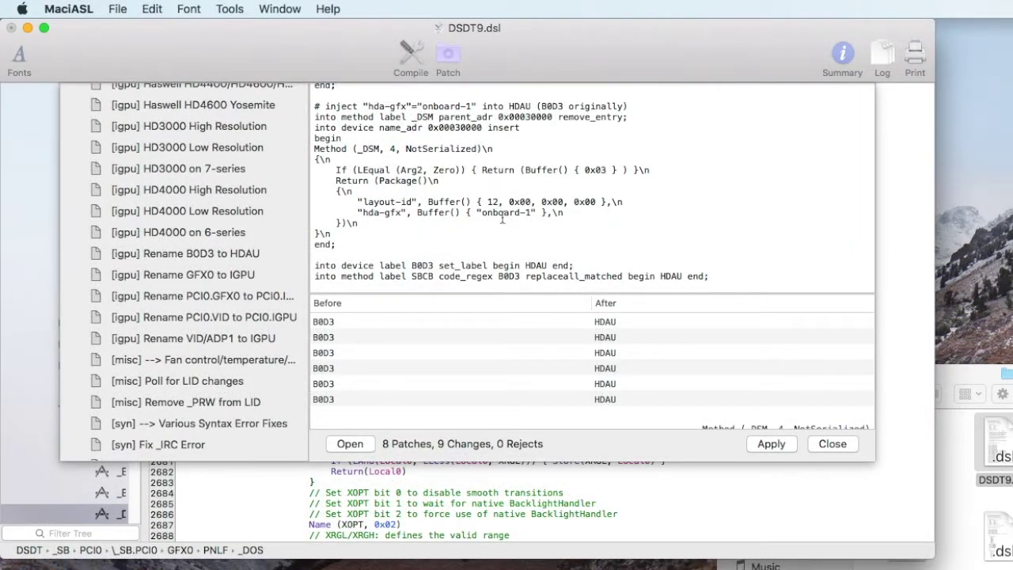
{"action": "left_click", "coordinate": [499, 202]}
{"action": "key", "text": "BackSpace"}
{"action": "type", "text": "3"}
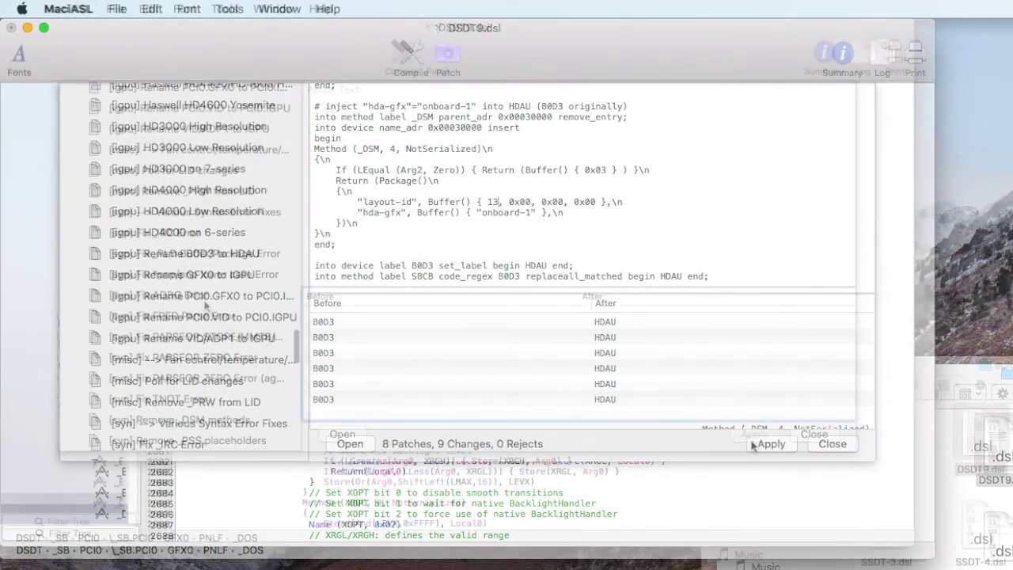
{"action": "scroll", "coordinate": [206, 304], "scroll_direction": "down", "scroll_amount": 5}
{"action": "scroll", "coordinate": [205, 316], "scroll_direction": "down", "scroll_amount": 4}
{"action": "left_click", "coordinate": [208, 317]}
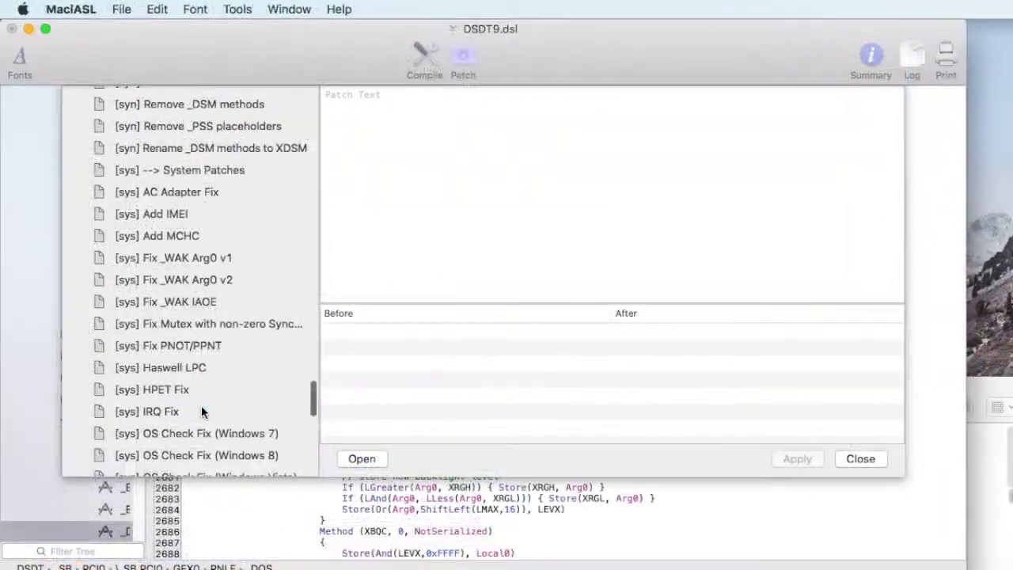
Look through the IRQ Fix, OS Check Fix (Windows 7) and SMBUS fix patches.
{"action": "left_click", "coordinate": [201, 411]}
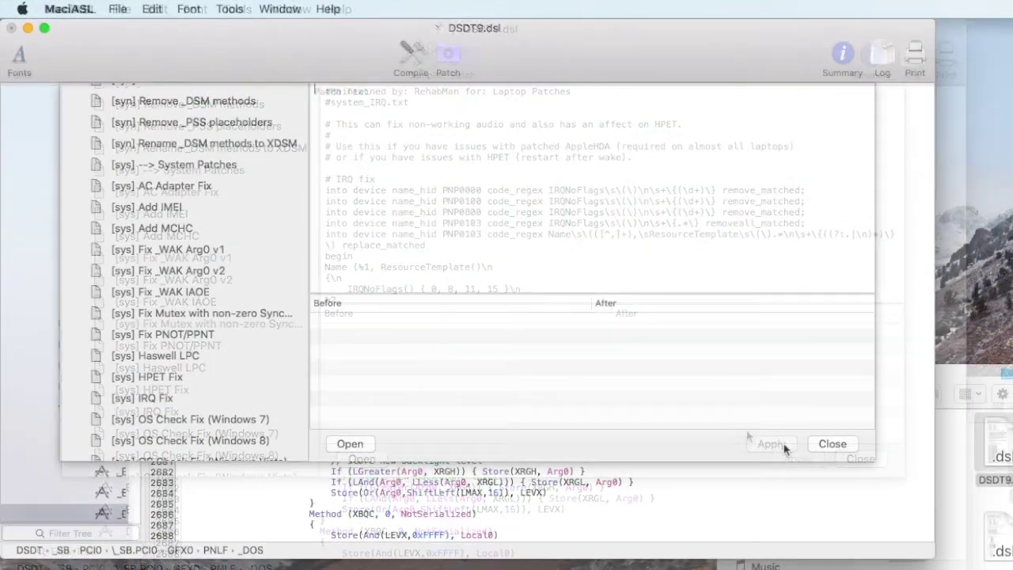
{"action": "scroll", "coordinate": [260, 369], "scroll_direction": "down", "scroll_amount": 2}
{"action": "left_click", "coordinate": [260, 372]}
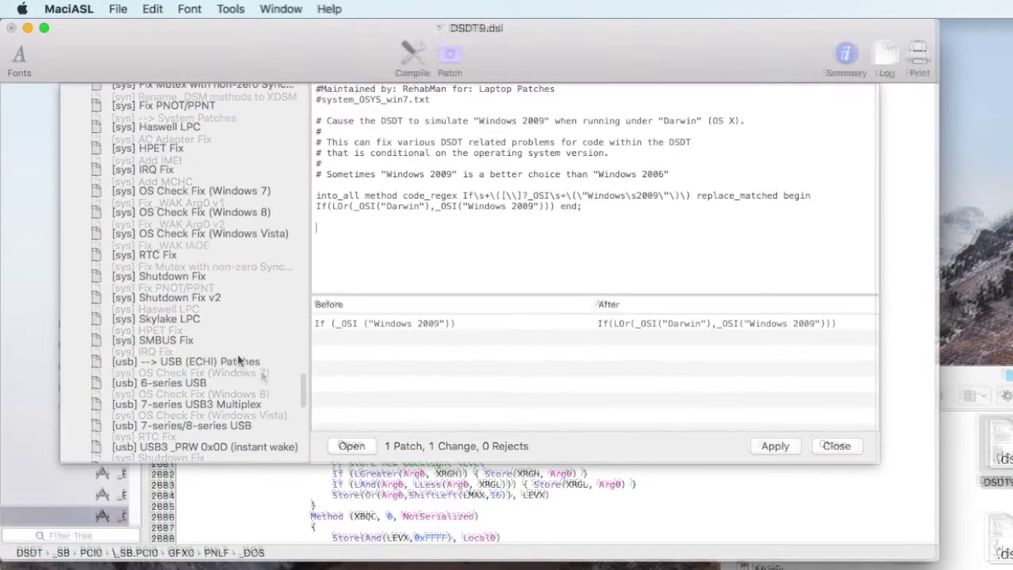
{"action": "left_click", "coordinate": [199, 340]}
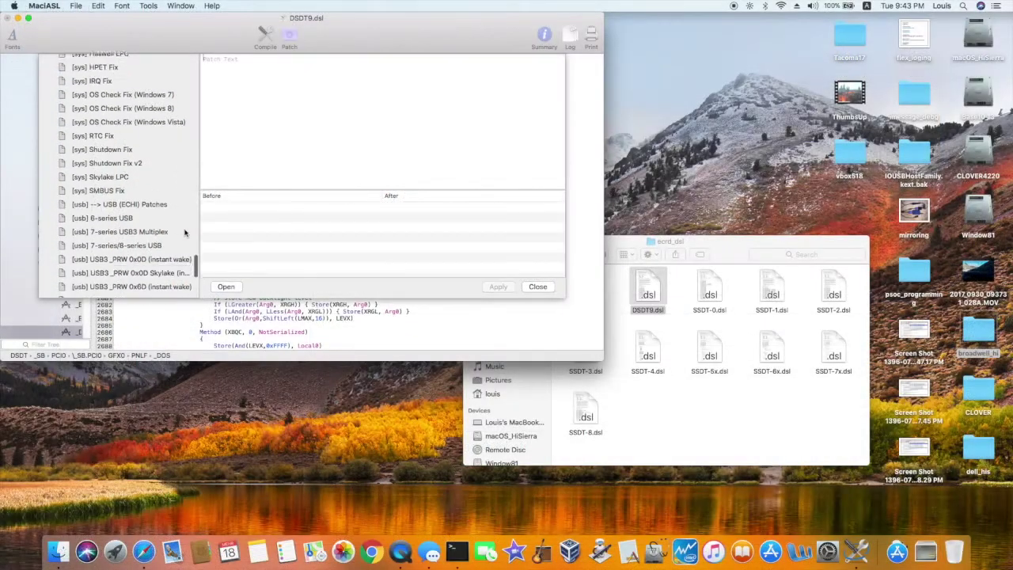
{"action": "scroll", "coordinate": [185, 231], "scroll_direction": "down", "scroll_amount": 2}
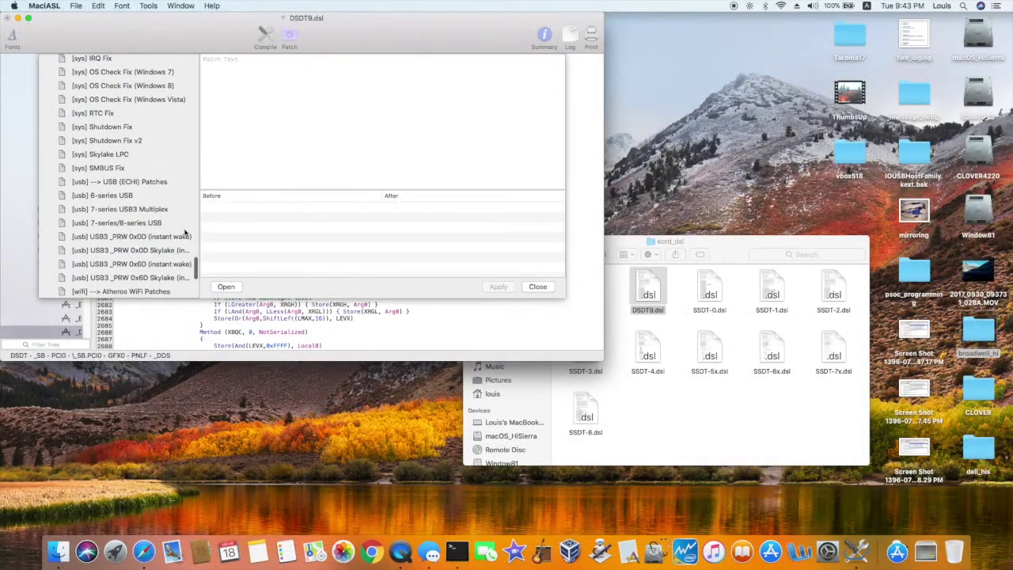
{"action": "scroll", "coordinate": [182, 237], "scroll_direction": "down", "scroll_amount": 1}
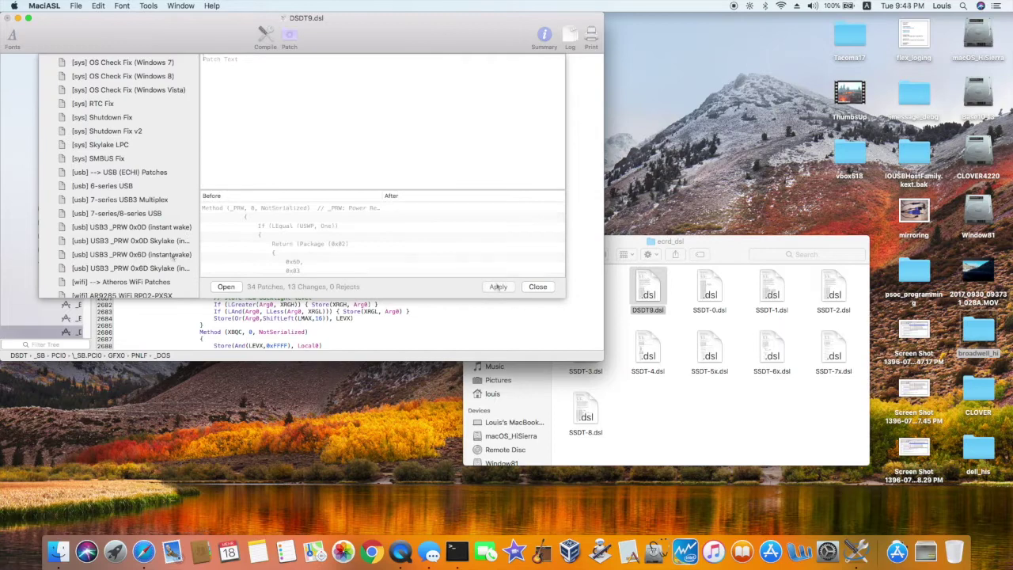
{"action": "scroll", "coordinate": [151, 170], "scroll_direction": "up", "scroll_amount": 3}
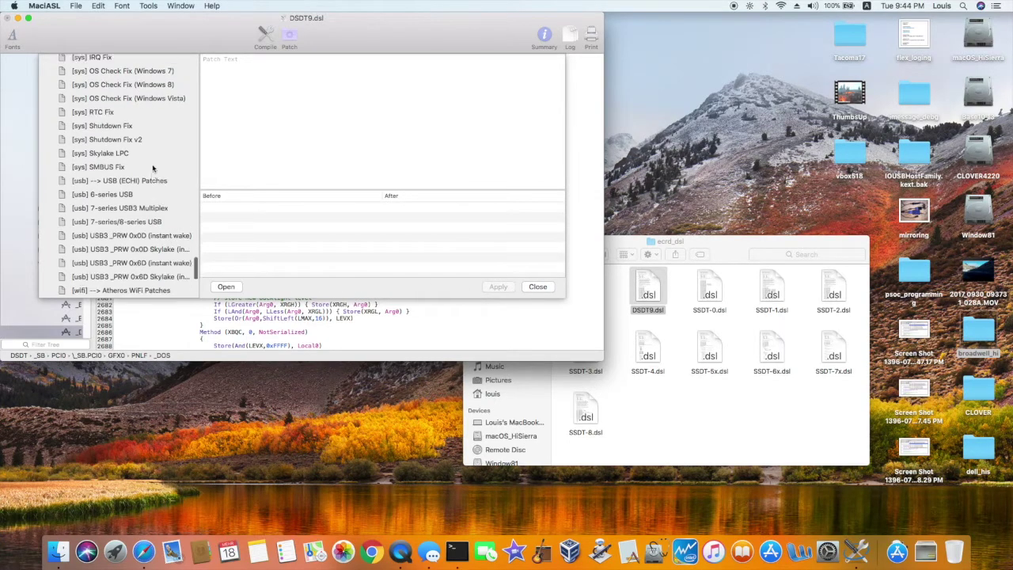
{"action": "scroll", "coordinate": [154, 168], "scroll_direction": "up", "scroll_amount": 3}
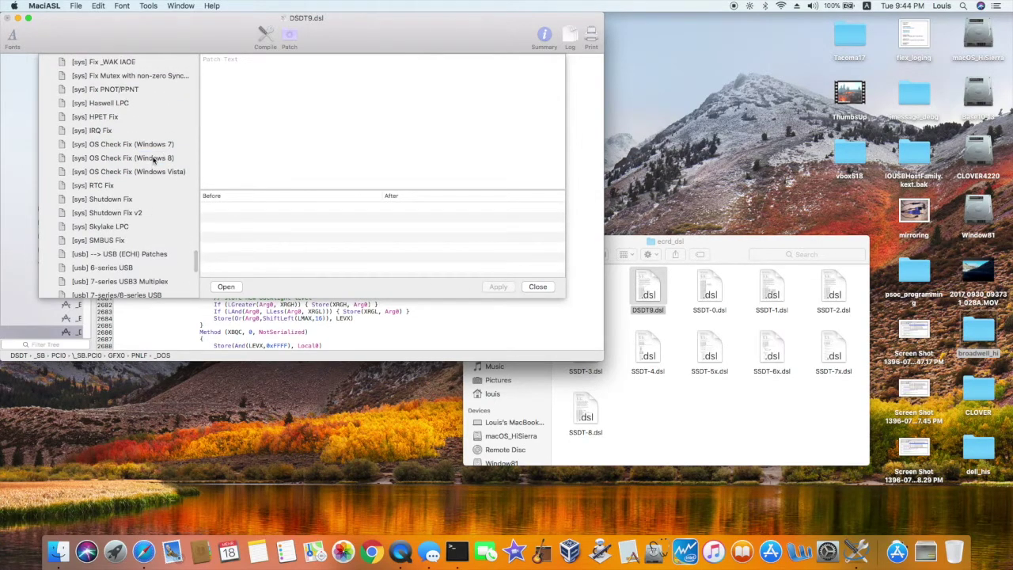
Apply the OS Check Fix (Windows 8) patch to DSDT9 and close the patch list.
{"action": "left_click", "coordinate": [154, 158]}
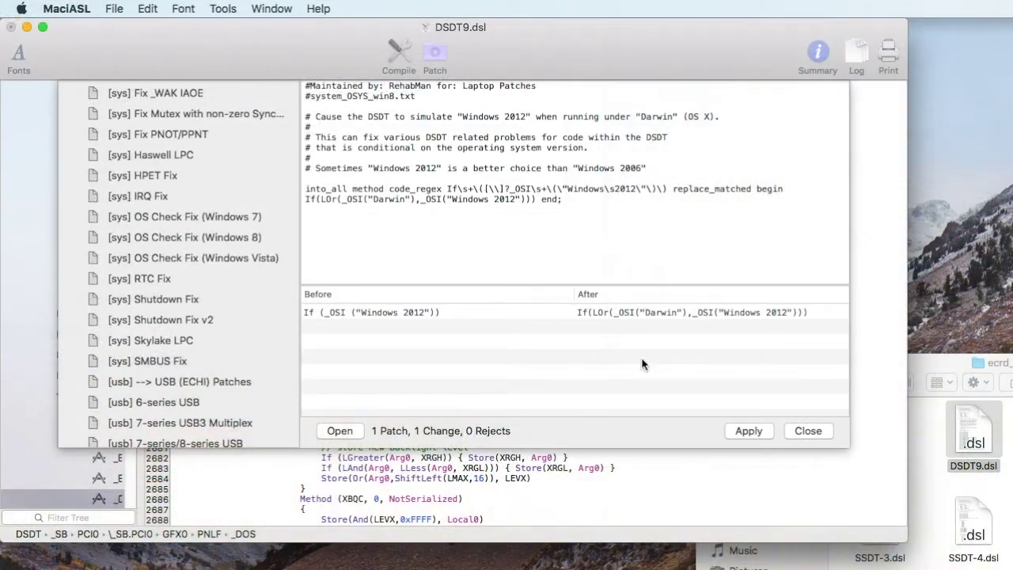
{"action": "left_click", "coordinate": [748, 430]}
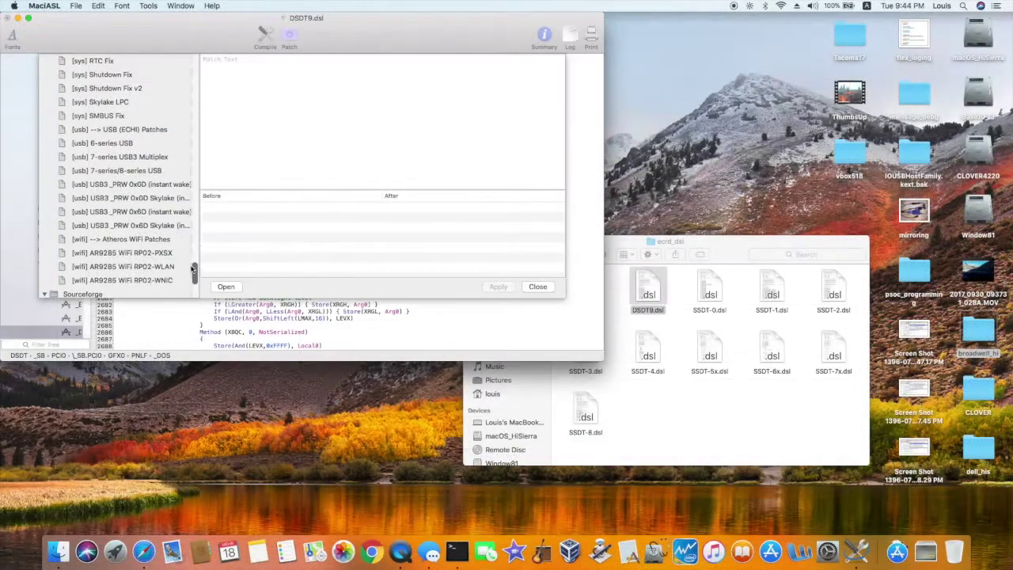
{"action": "scroll", "coordinate": [192, 269], "scroll_direction": "down", "scroll_amount": 5}
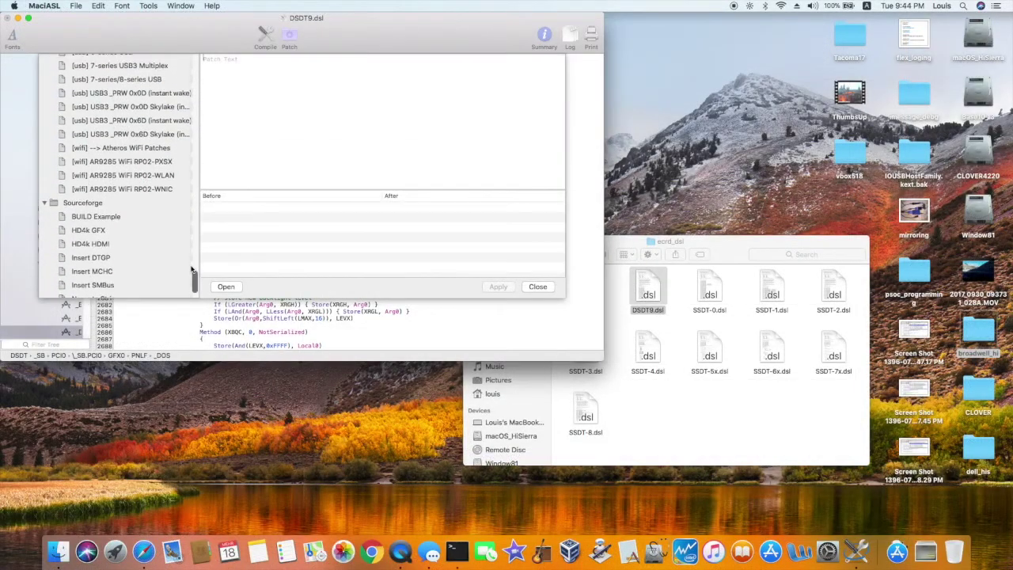
{"action": "left_click", "coordinate": [537, 287]}
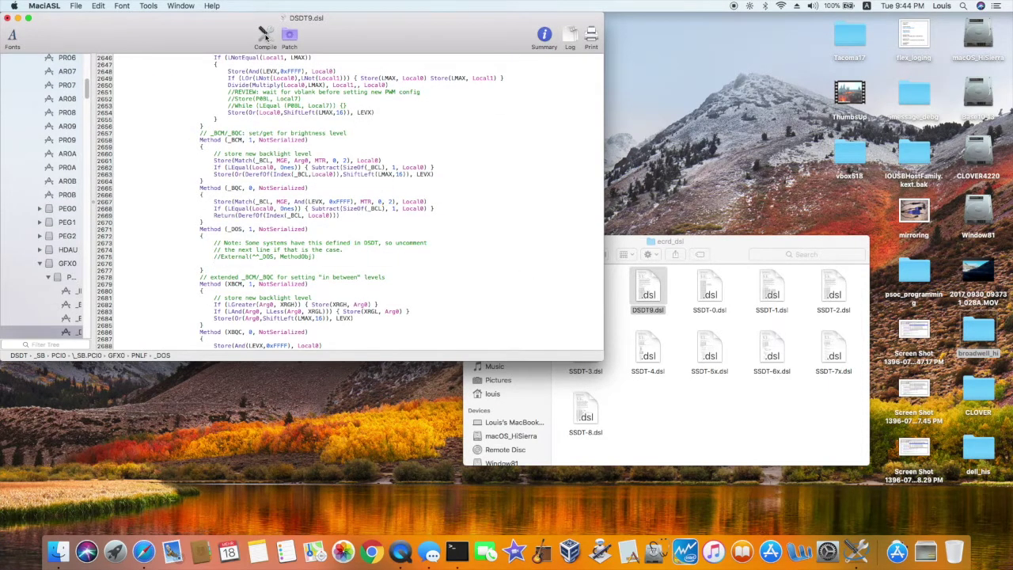
Save the patched DSDT under the new name DSDT9_win8.
{"action": "key", "text": "super+shift+s"}
{"action": "type", "text": "DSDT9_win"}
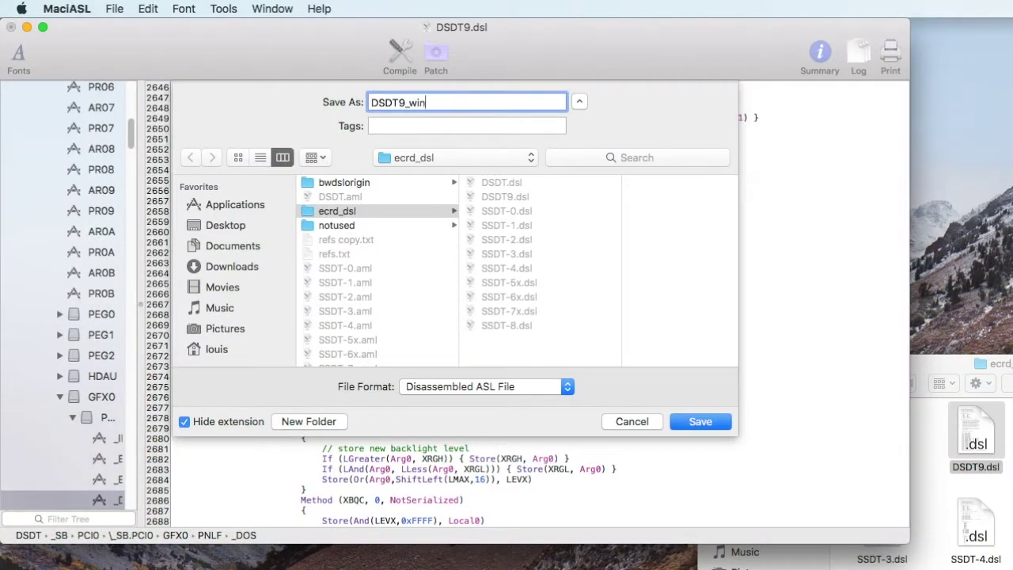
{"action": "type", "text": "8"}
{"action": "key", "text": "Return"}
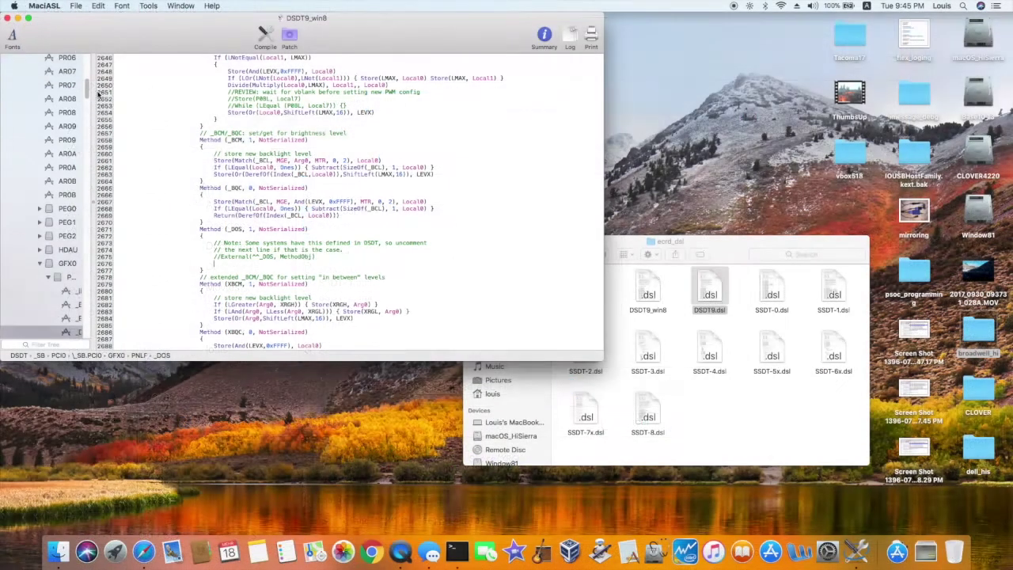
Save another copy as ACPI Machine Language Binary named DSDT9_win8.aml.
{"action": "key", "text": "super+shift+s"}
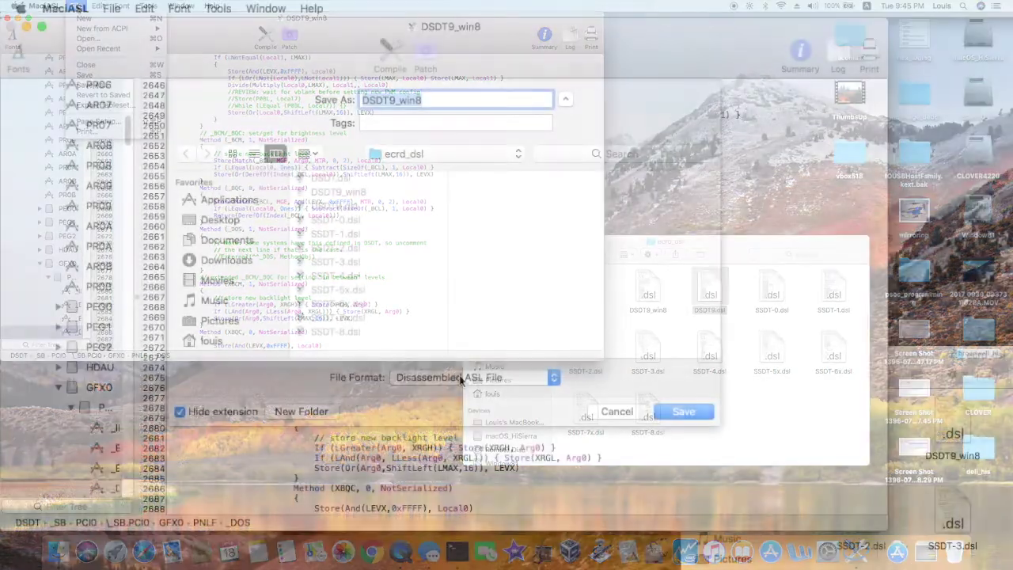
{"action": "left_click", "coordinate": [466, 379]}
{"action": "left_click", "coordinate": [469, 400]}
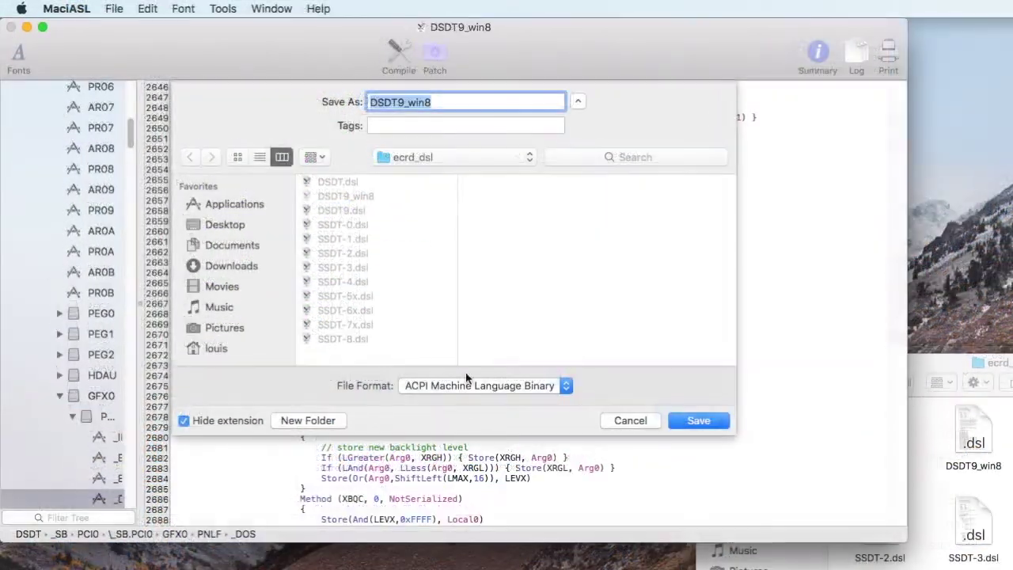
{"action": "left_click", "coordinate": [466, 102]}
{"action": "type", "text": ".a"}
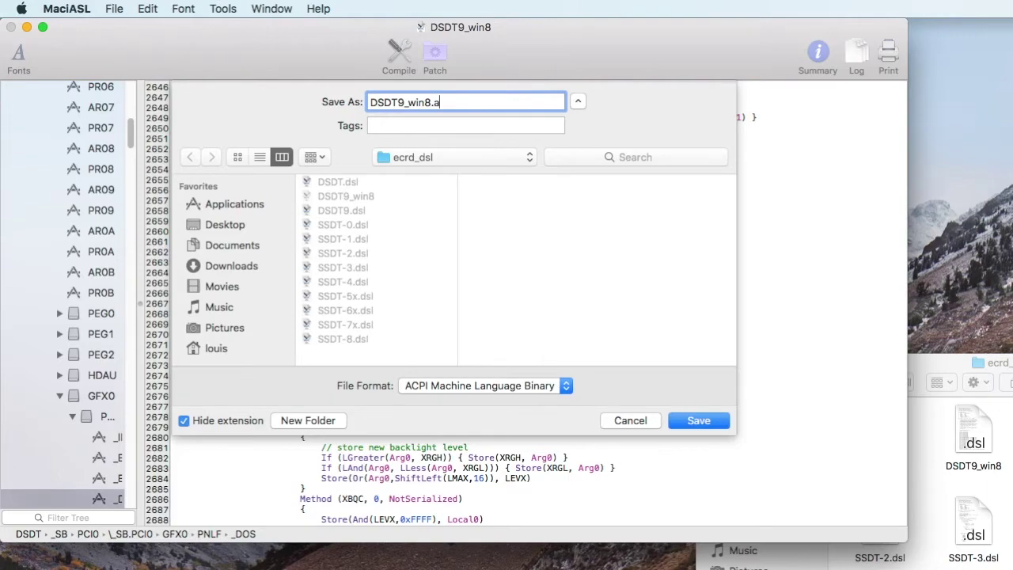
{"action": "type", "text": "ml"}
{"action": "key", "text": "Return"}
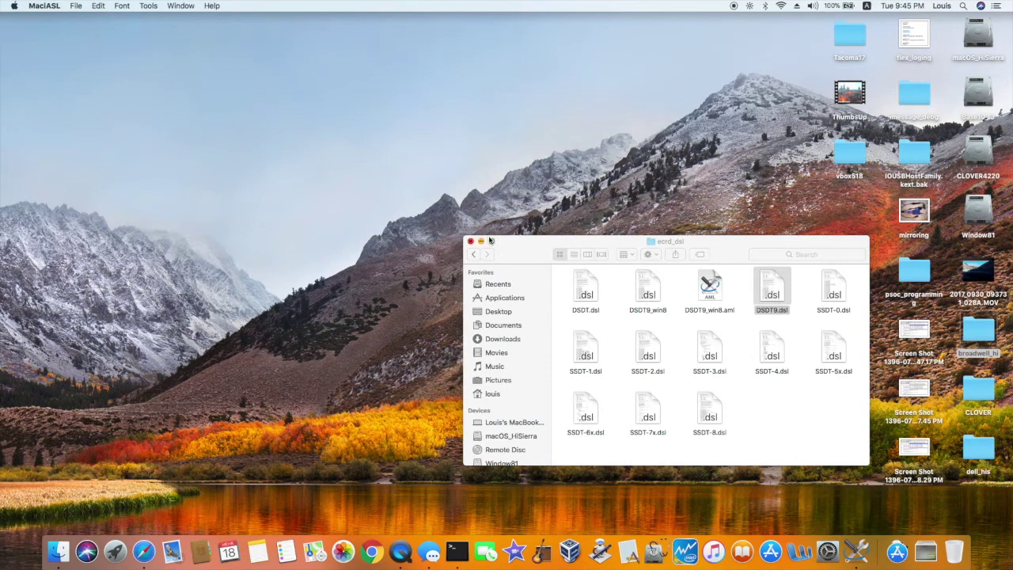
Open SSDT-0.dsl and save it as a compiled ACPI Machine Language Binary.
{"action": "left_click_drag", "start_coordinate": [515, 254], "coordinate": [357, 130]}
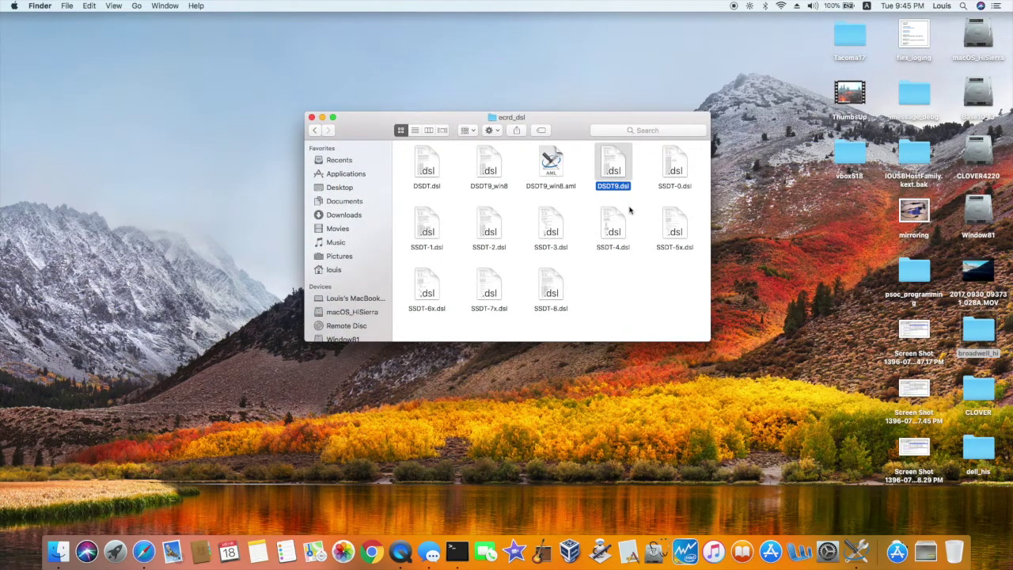
{"action": "double_click", "coordinate": [673, 172]}
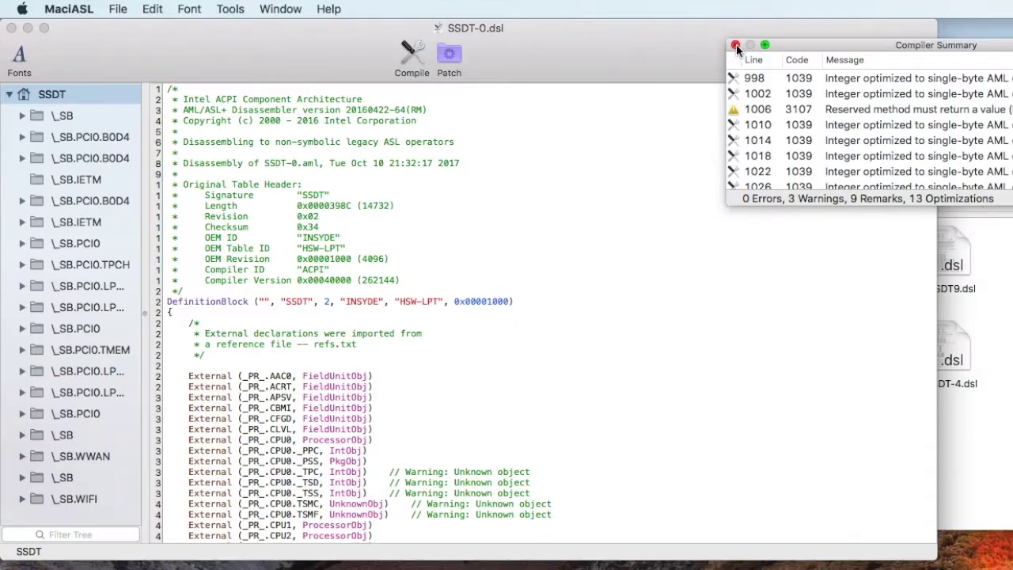
{"action": "left_click", "coordinate": [736, 43]}
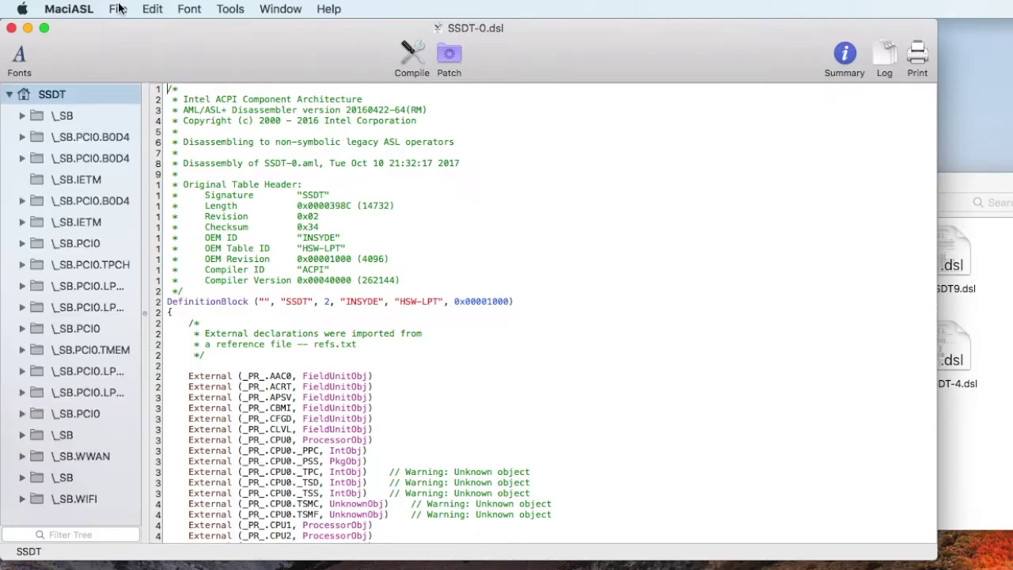
{"action": "left_click", "coordinate": [118, 9]}
{"action": "left_click", "coordinate": [147, 136]}
{"action": "left_click", "coordinate": [506, 400]}
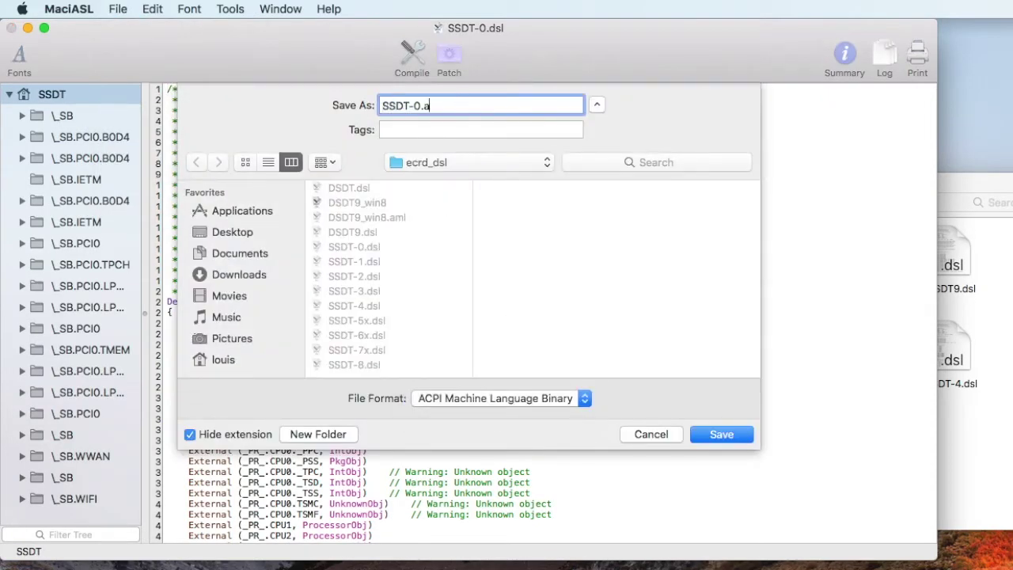
{"action": "left_click", "coordinate": [189, 435]}
{"action": "key", "text": "Return"}
Compile SSDT-1.dsl, save it as binary SSDT-1.aml, and close it.
{"action": "double_click", "coordinate": [759, 356]}
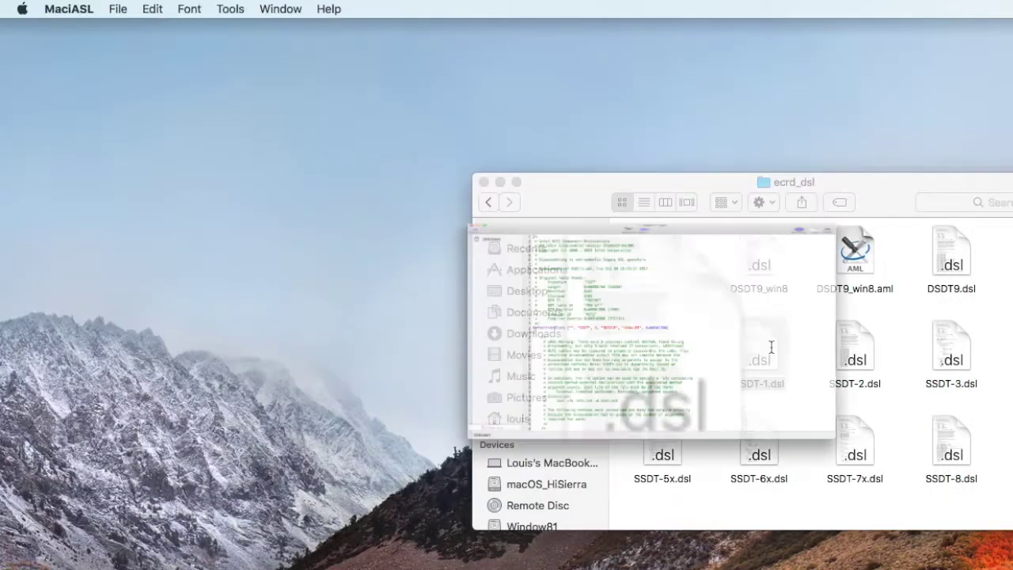
{"action": "left_click", "coordinate": [411, 59]}
{"action": "left_click", "coordinate": [735, 45]}
{"action": "left_click", "coordinate": [117, 9]}
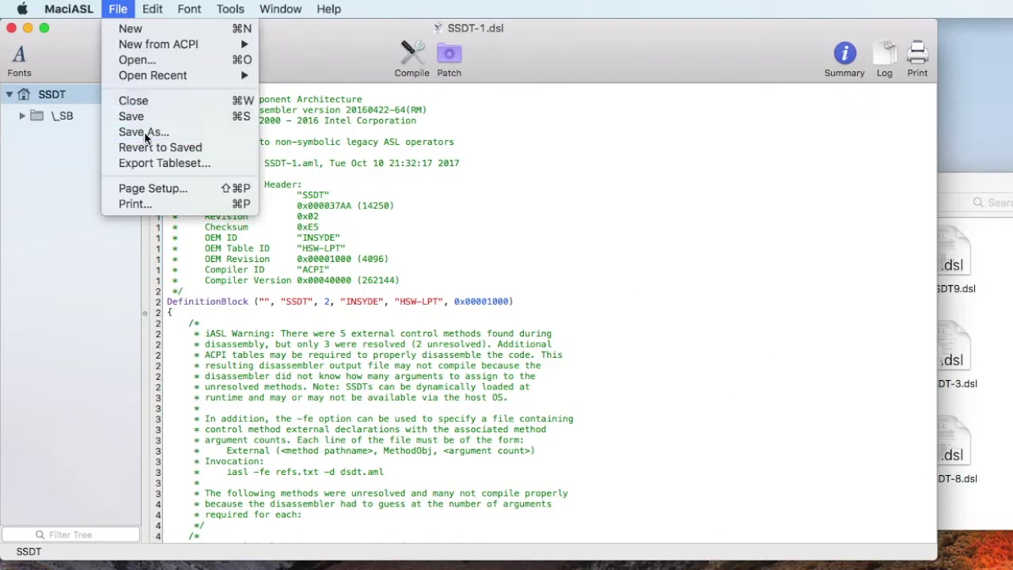
{"action": "left_click", "coordinate": [150, 133]}
{"action": "left_click", "coordinate": [506, 398]}
{"action": "left_click", "coordinate": [494, 423]}
{"action": "left_click", "coordinate": [456, 106]}
{"action": "type", "text": ".aml"}
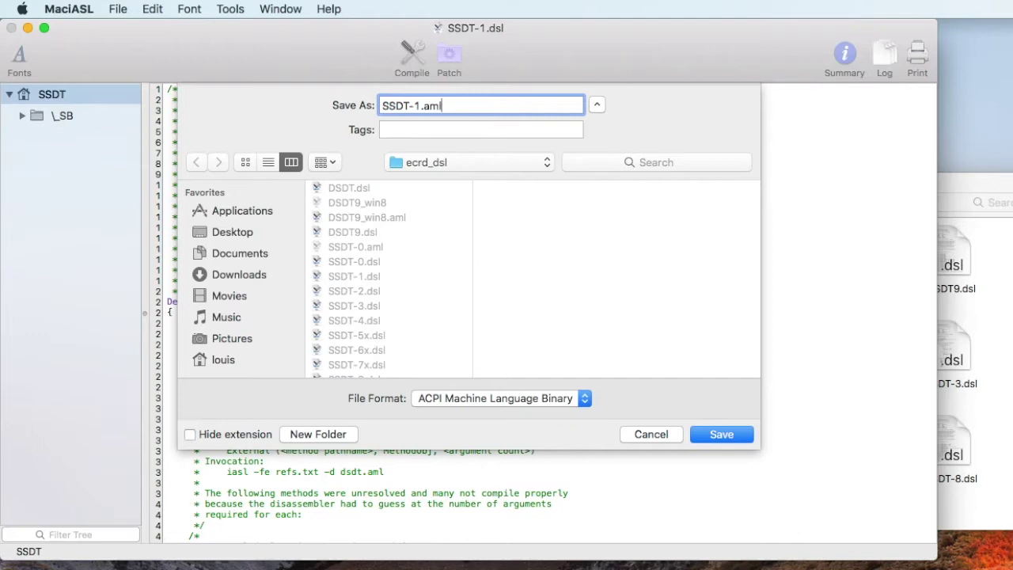
{"action": "key", "text": "Return"}
{"action": "left_click", "coordinate": [11, 28]}
Compile SSDT-2.dsl, save it as binary SSDT-2.aml, and close it.
{"action": "double_click", "coordinate": [953, 355]}
{"action": "left_click", "coordinate": [412, 49]}
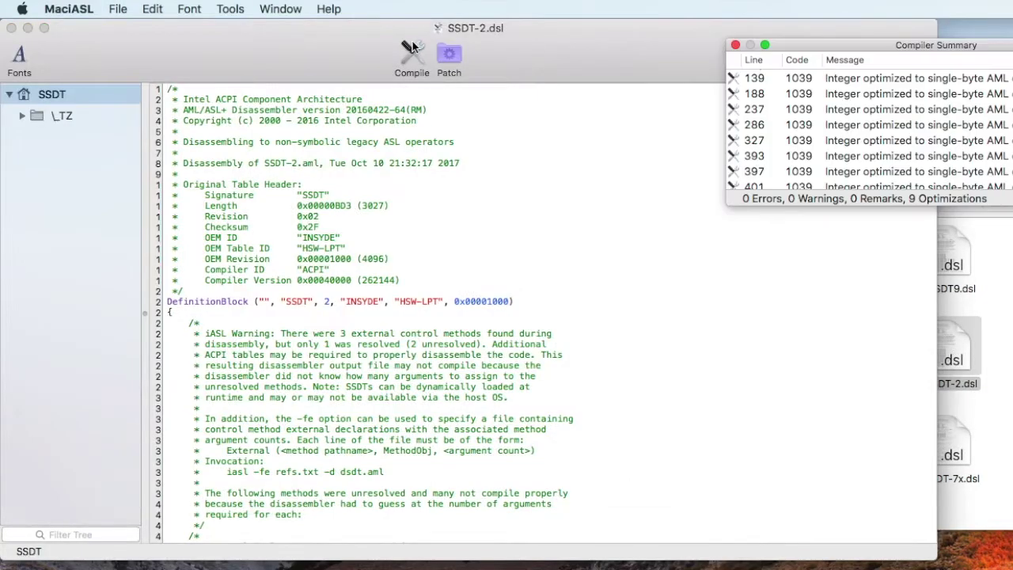
{"action": "left_click", "coordinate": [735, 48]}
{"action": "left_click", "coordinate": [118, 9]}
{"action": "left_click", "coordinate": [150, 133]}
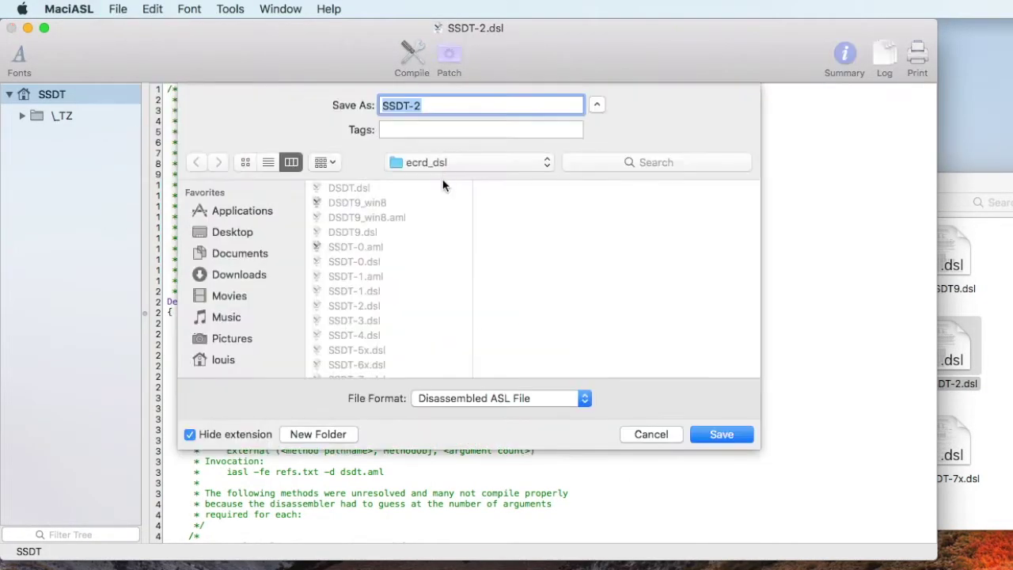
{"action": "left_click", "coordinate": [506, 398]}
{"action": "left_click", "coordinate": [459, 411]}
{"action": "left_click", "coordinate": [441, 105]}
{"action": "type", "text": ".aml"}
{"action": "key", "text": "Return"}
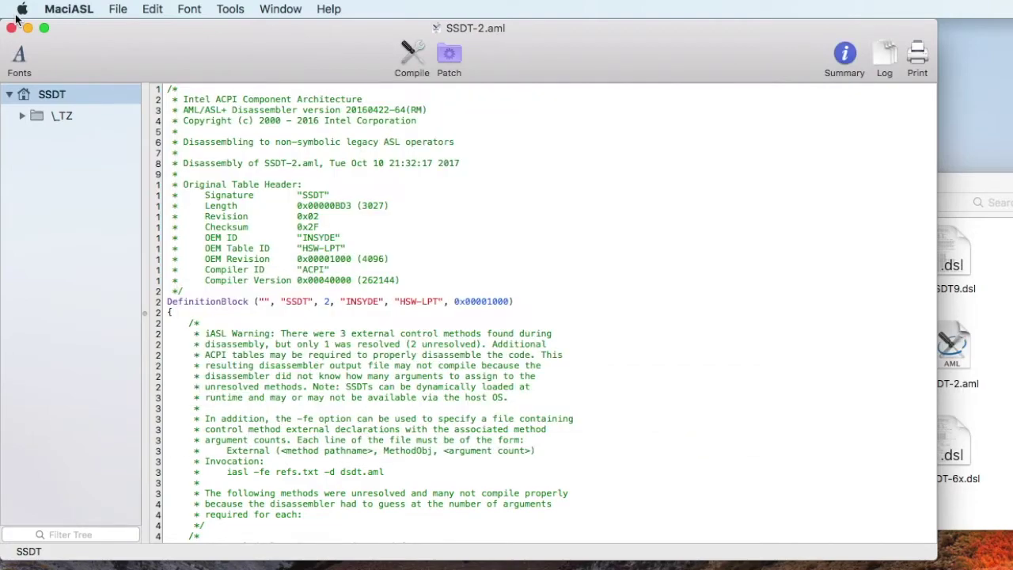
{"action": "key", "text": "super+w"}
{"action": "left_click", "coordinate": [671, 463]}
{"action": "double_click", "coordinate": [671, 462]}
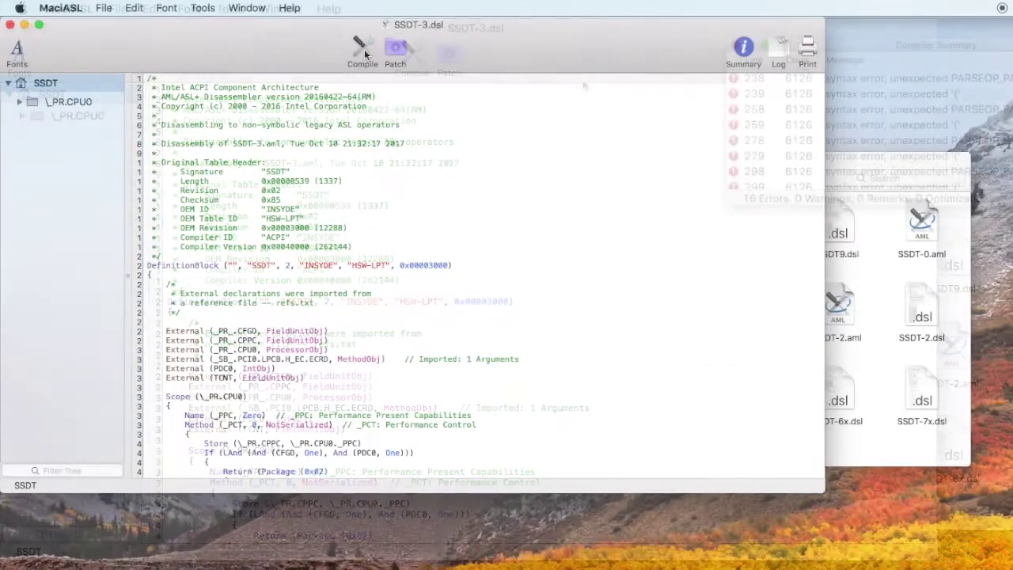
Close the package with a brace on line 227 and delete stray lines 228–386.
{"action": "left_click", "coordinate": [364, 49]}
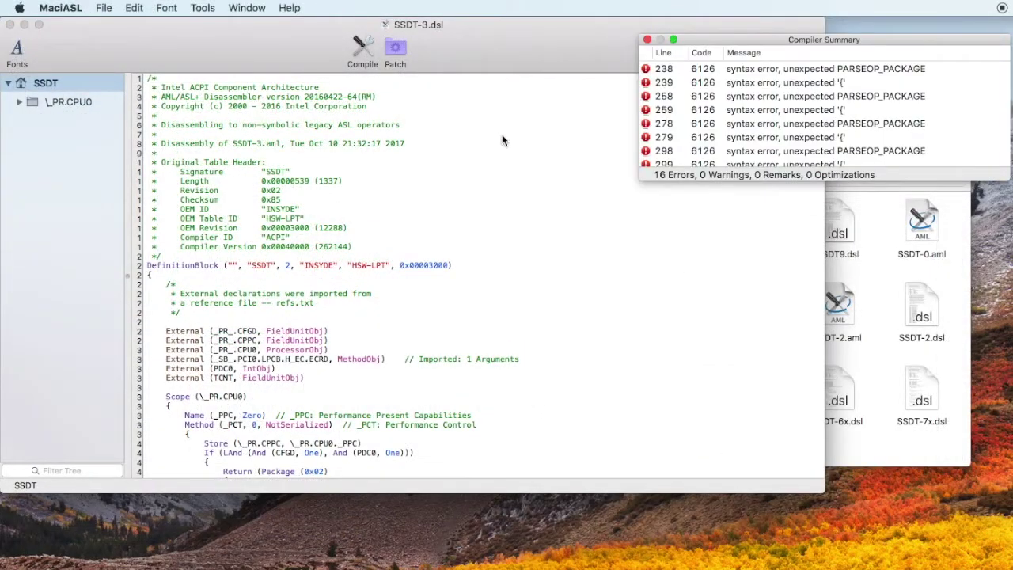
{"action": "left_click", "coordinate": [719, 69]}
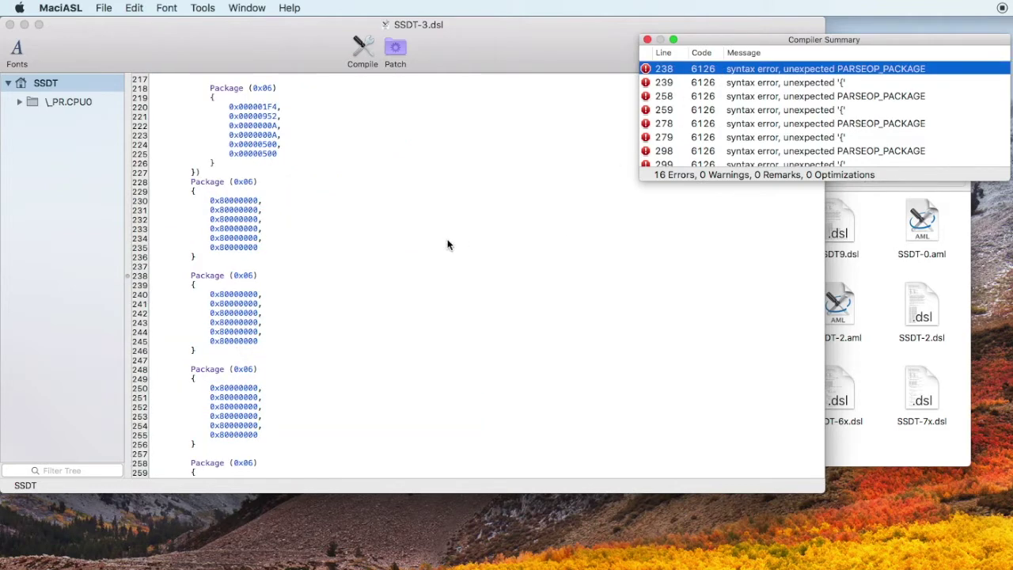
{"action": "left_click", "coordinate": [192, 172]}
{"action": "type", "text": "}"}
{"action": "left_click", "coordinate": [191, 182]}
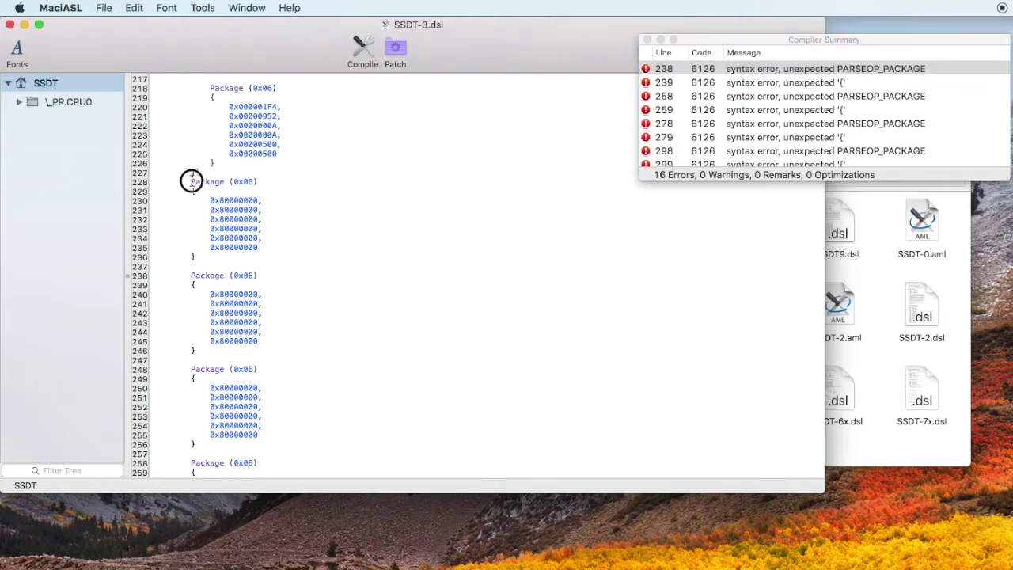
{"action": "left_click_drag", "start_coordinate": [190, 182], "coordinate": [243, 507]}
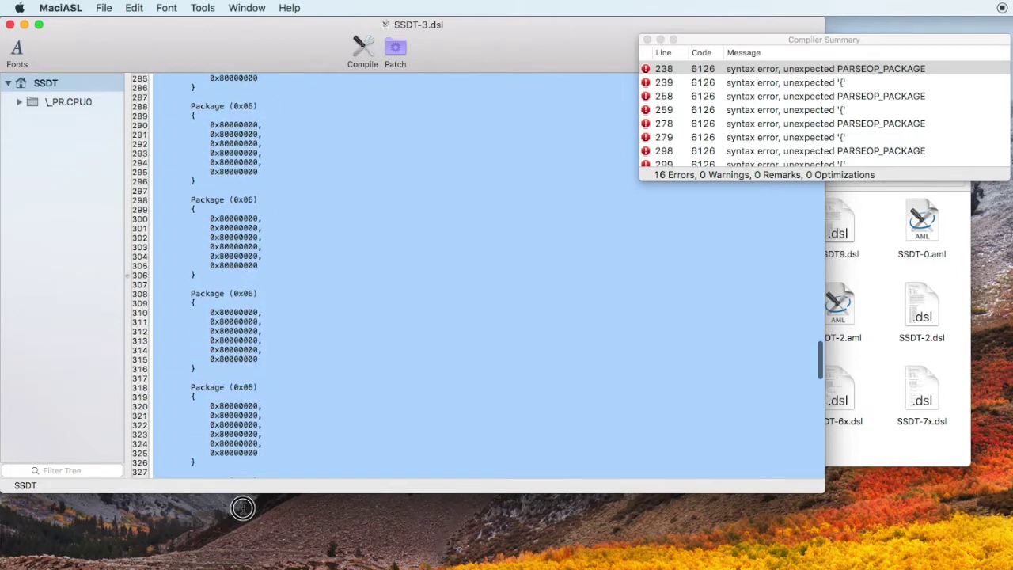
{"action": "left_click_drag", "start_coordinate": [243, 507], "coordinate": [336, 264]}
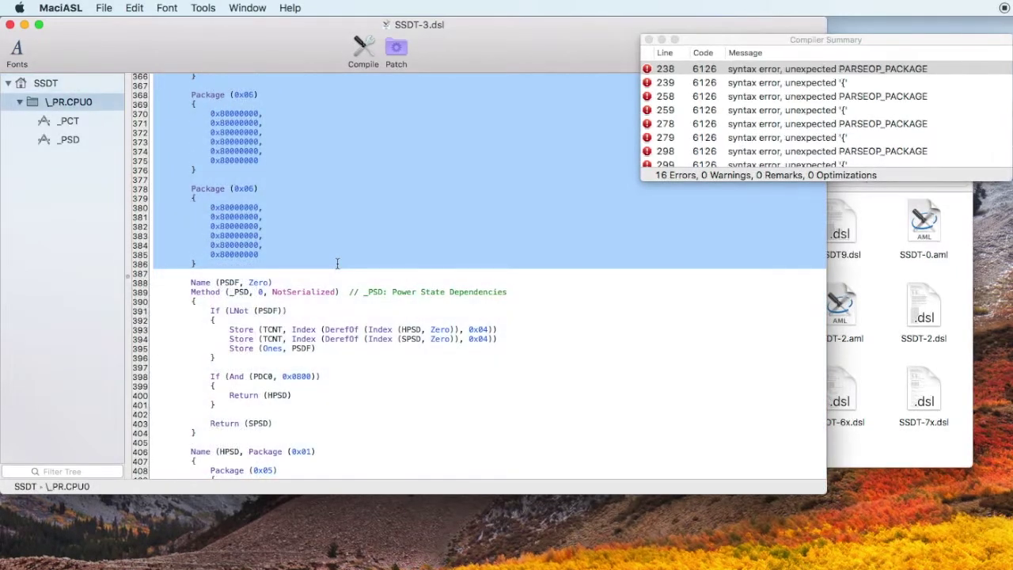
{"action": "key", "text": "BackSpace"}
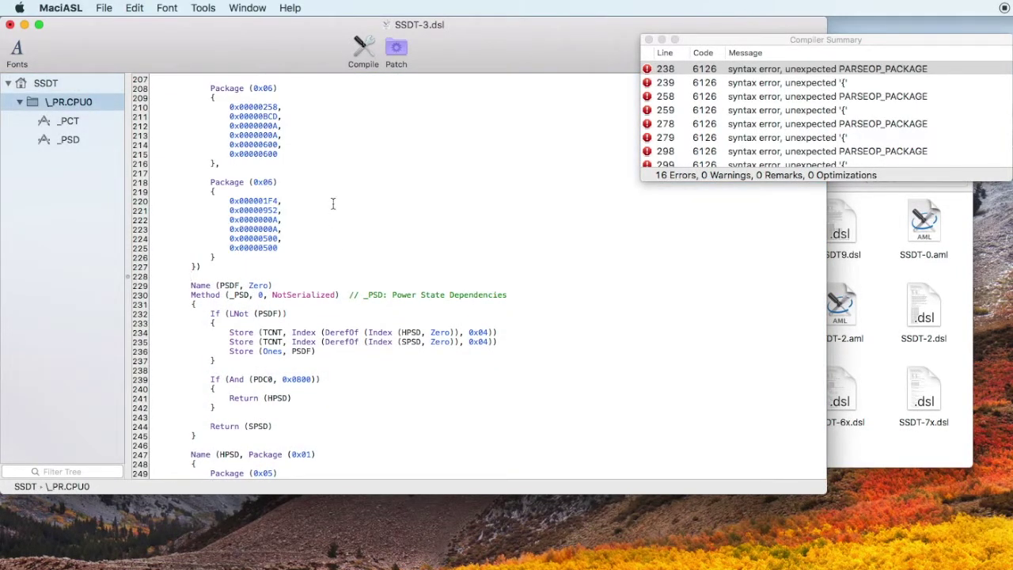
Recompile SSDT-3 and save it as ACPI Machine Language Binary SSDT-3.aml.
{"action": "left_click", "coordinate": [360, 50]}
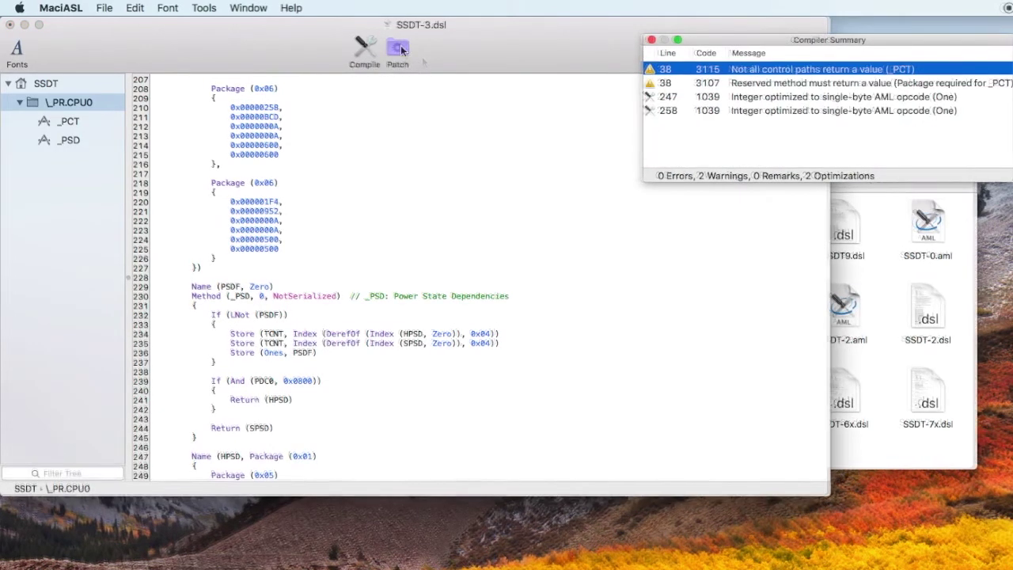
{"action": "left_click", "coordinate": [105, 8]}
{"action": "left_click", "coordinate": [126, 116]}
{"action": "left_click", "coordinate": [435, 352]}
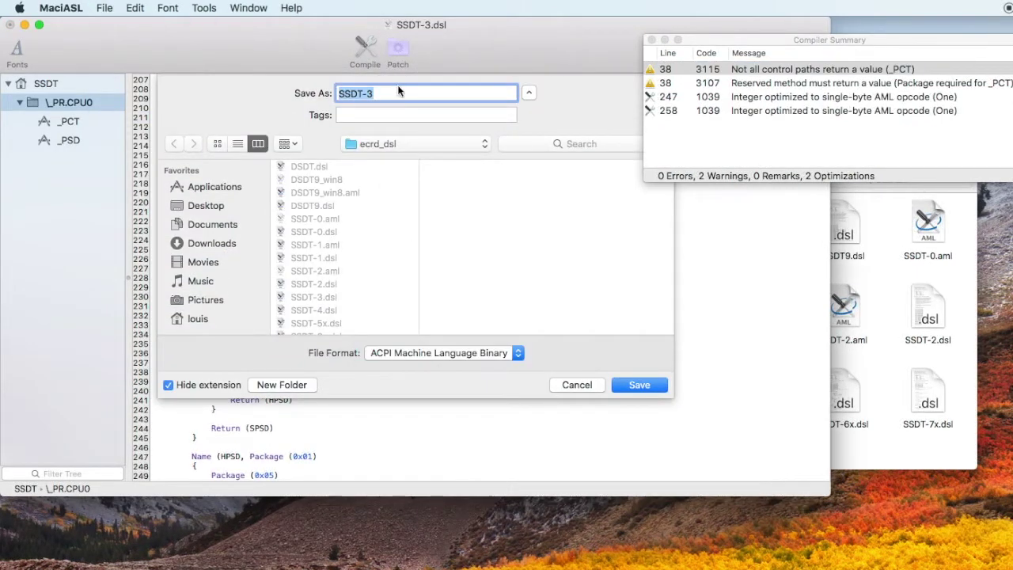
{"action": "type", "text": "aml"}
{"action": "left_click", "coordinate": [640, 390]}
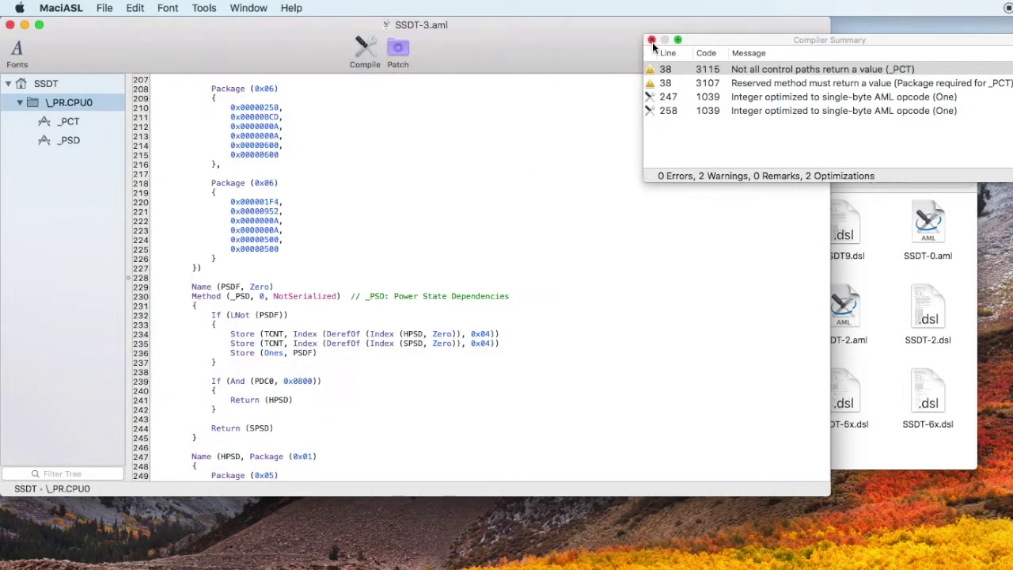
Save SSDT-4 as compiled binary SSDT-4.aml, close it, and open SSDT-8.dsl.
{"action": "left_click", "coordinate": [10, 25]}
{"action": "double_click", "coordinate": [671, 384]}
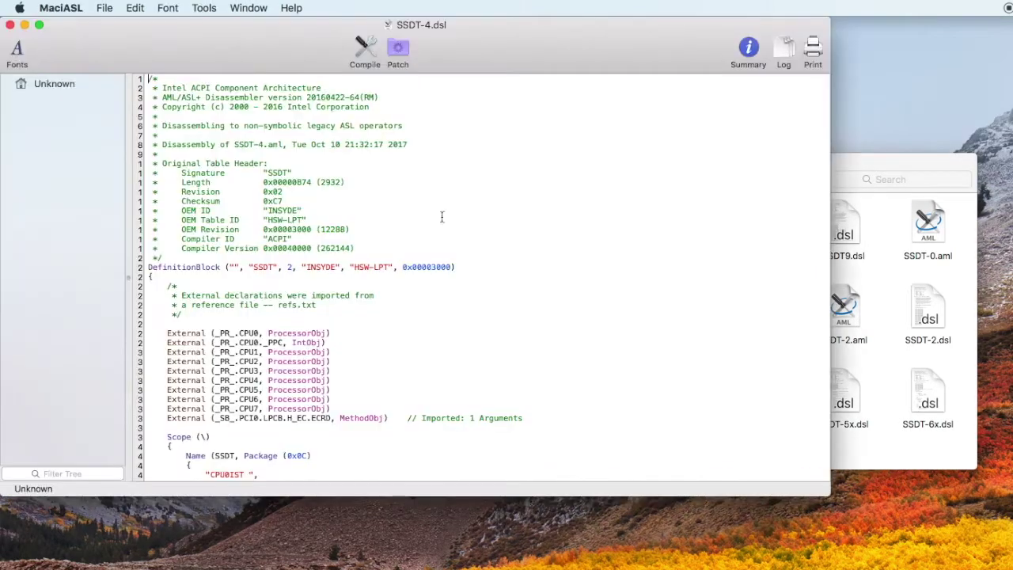
{"action": "left_click", "coordinate": [365, 51]}
{"action": "left_click", "coordinate": [651, 40]}
{"action": "left_click", "coordinate": [104, 8]}
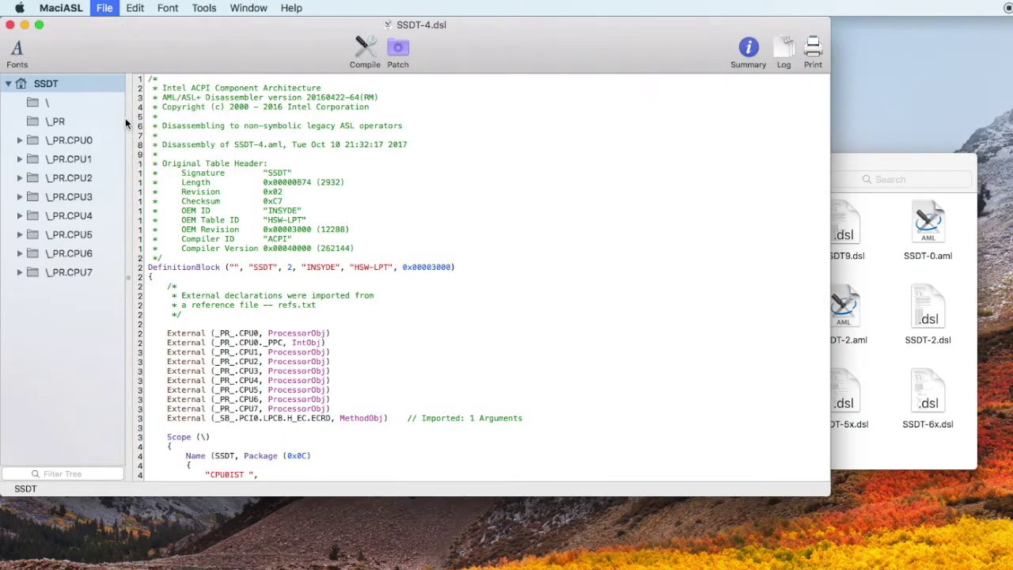
{"action": "left_click", "coordinate": [127, 116]}
{"action": "left_click", "coordinate": [434, 353]}
{"action": "left_click", "coordinate": [439, 369]}
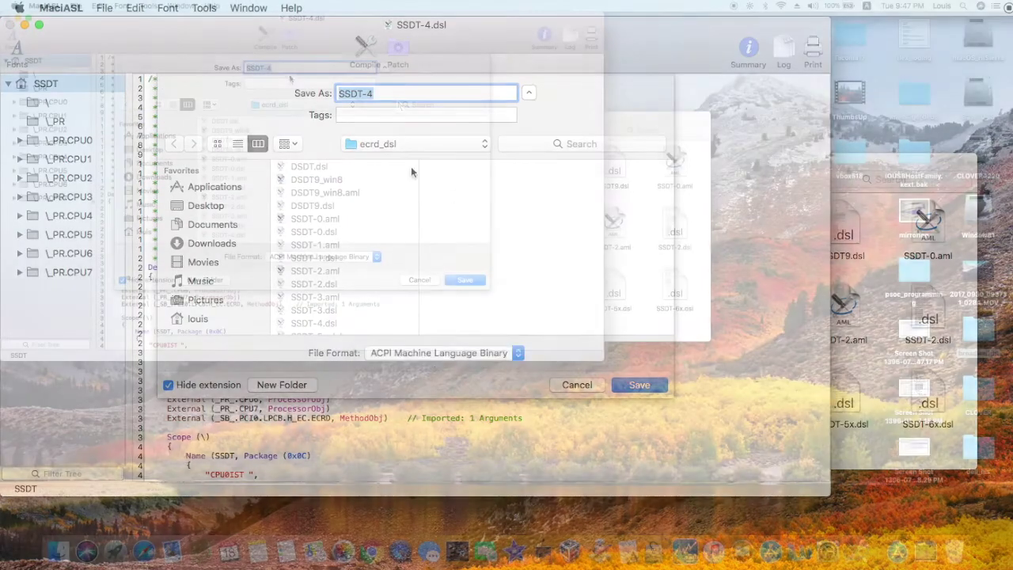
{"action": "left_click", "coordinate": [290, 68]}
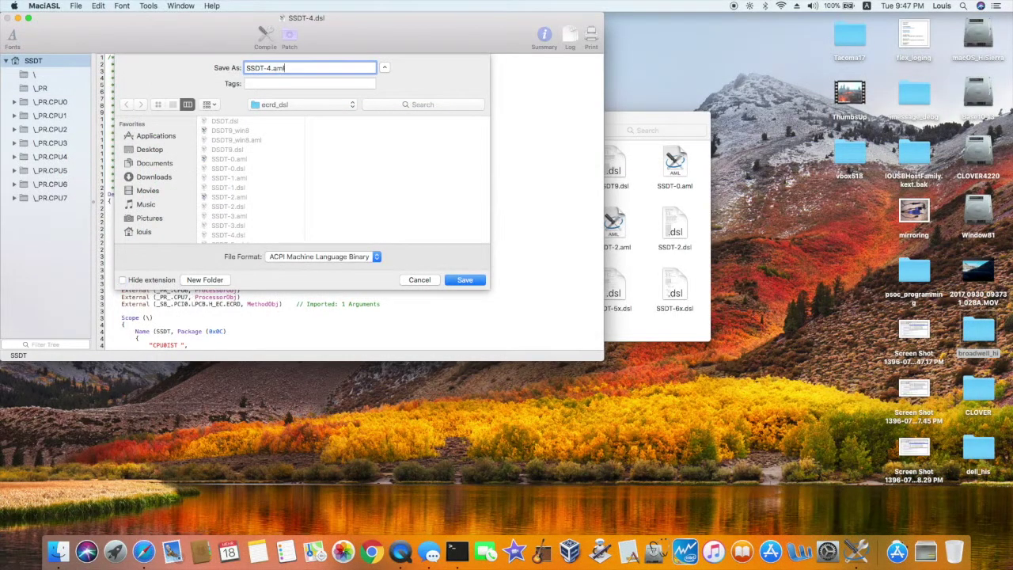
{"action": "left_click", "coordinate": [473, 285]}
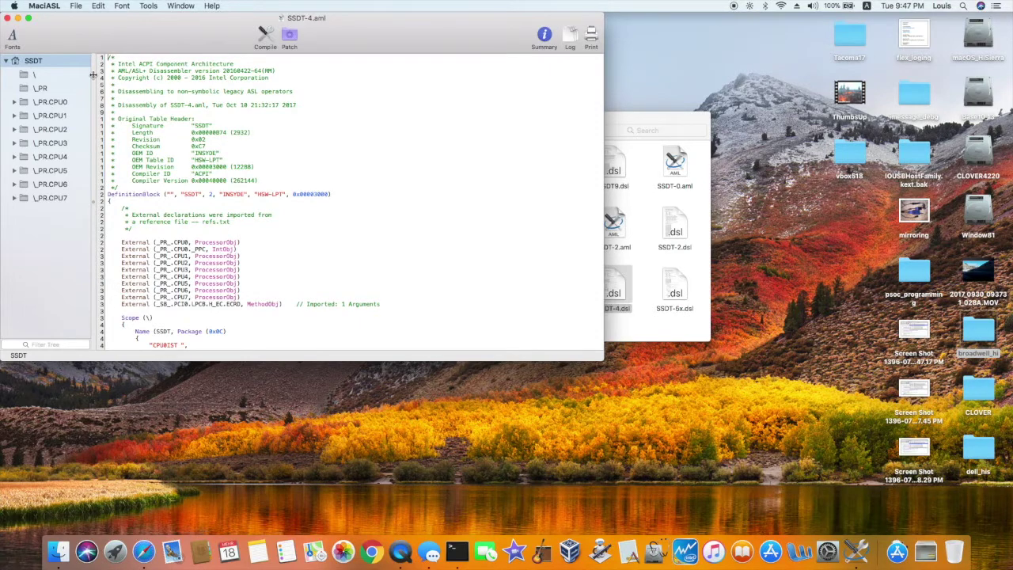
{"action": "left_click", "coordinate": [8, 18]}
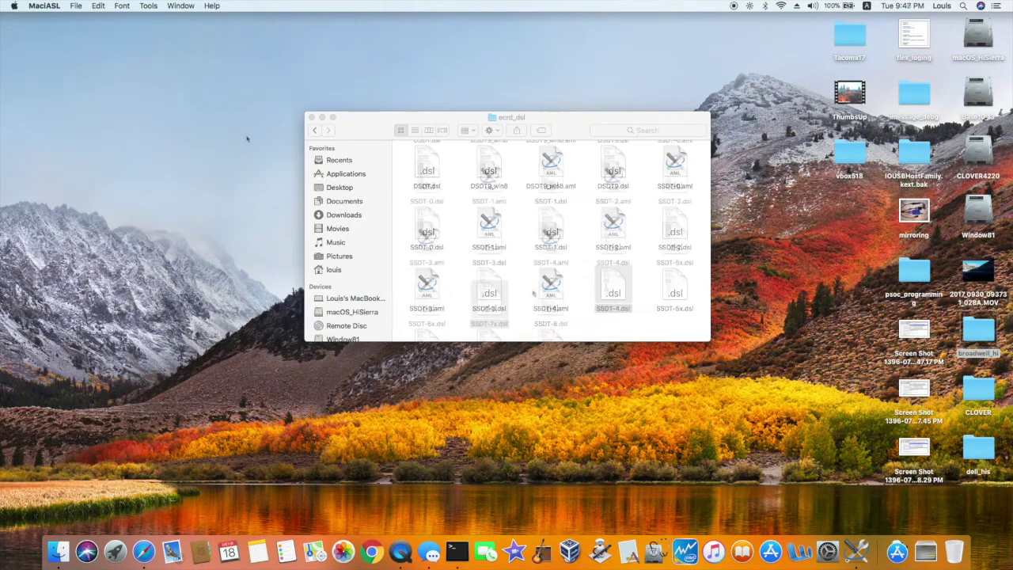
{"action": "left_click", "coordinate": [552, 309]}
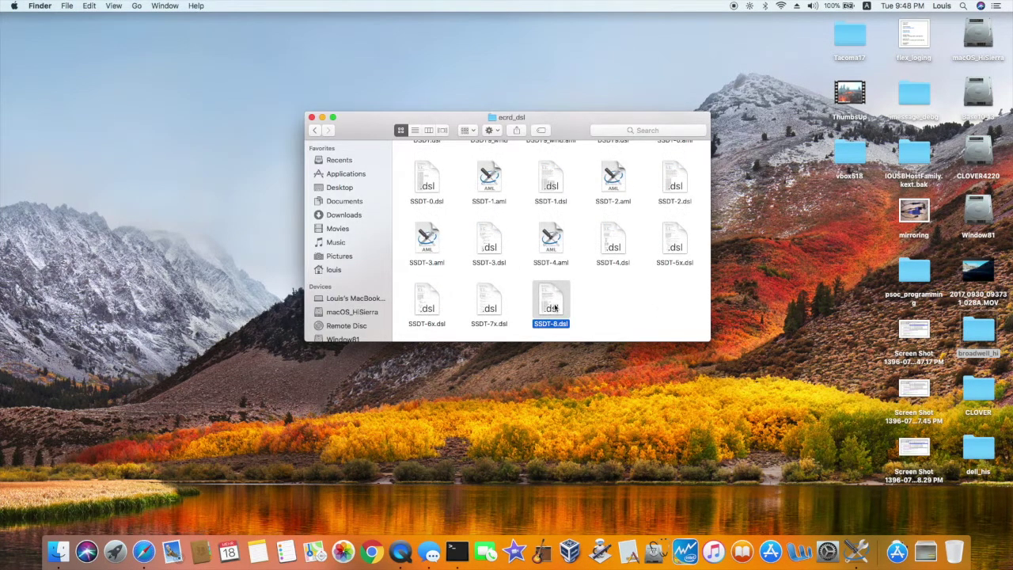
{"action": "double_click", "coordinate": [552, 307]}
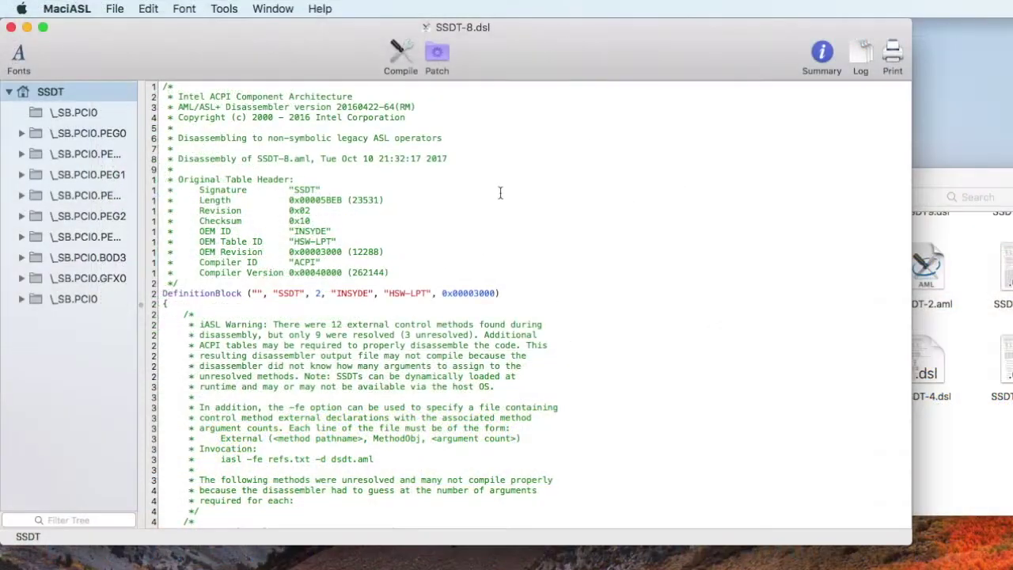
Apply the [igpu] Rename B0D3 to HDAU patch to SSDT-8 with layout-id 13.
{"action": "left_click", "coordinate": [437, 60]}
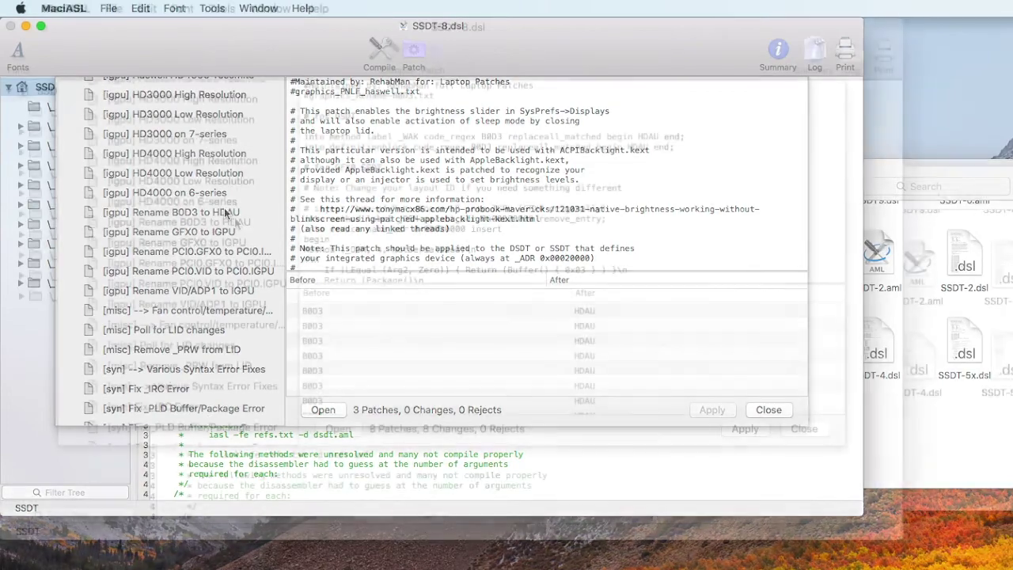
{"action": "left_click", "coordinate": [220, 214]}
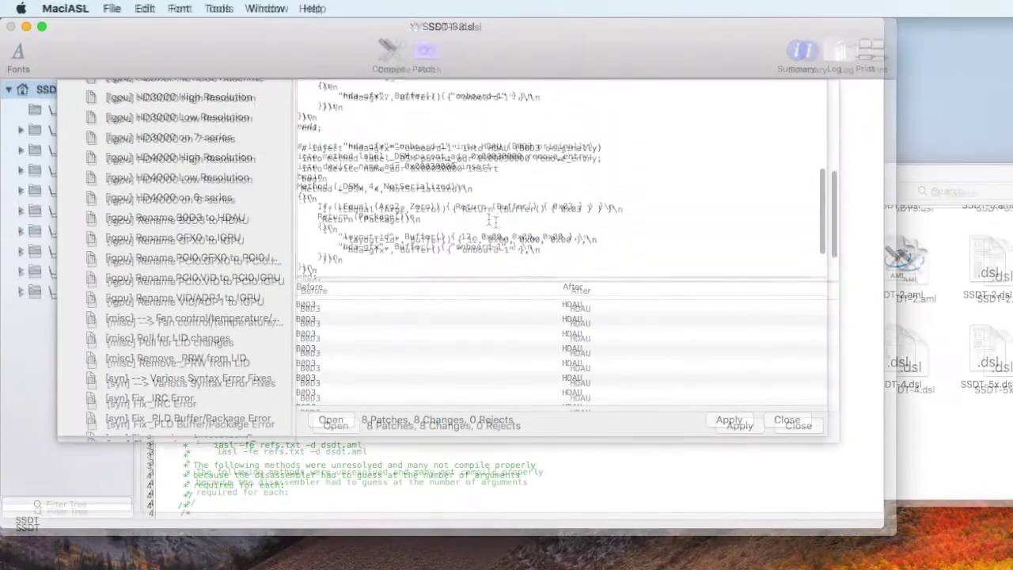
{"action": "scroll", "coordinate": [495, 223], "scroll_direction": "down", "scroll_amount": 2}
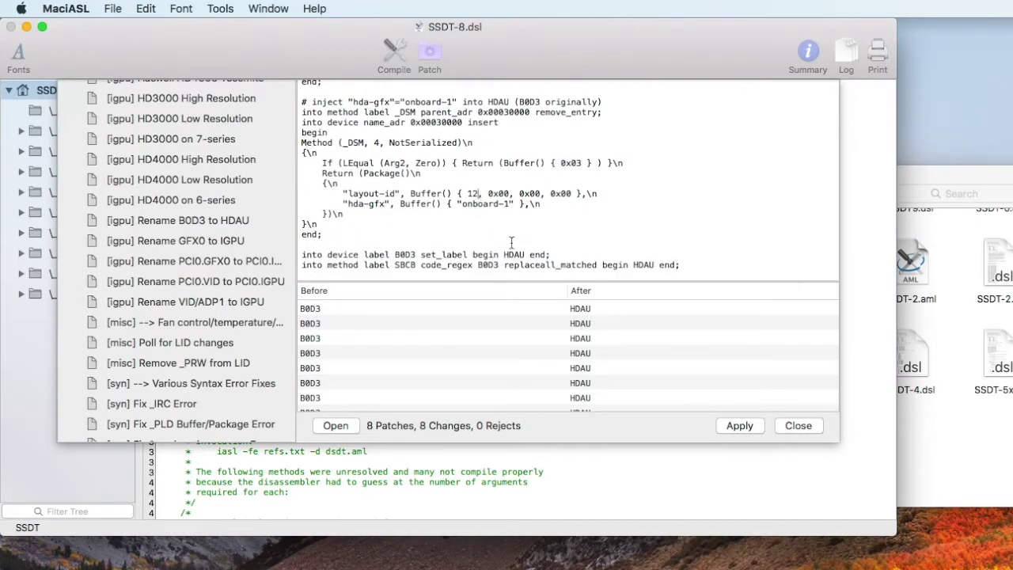
{"action": "key", "text": "BackSpace"}
{"action": "type", "text": "3"}
{"action": "left_click", "coordinate": [733, 428]}
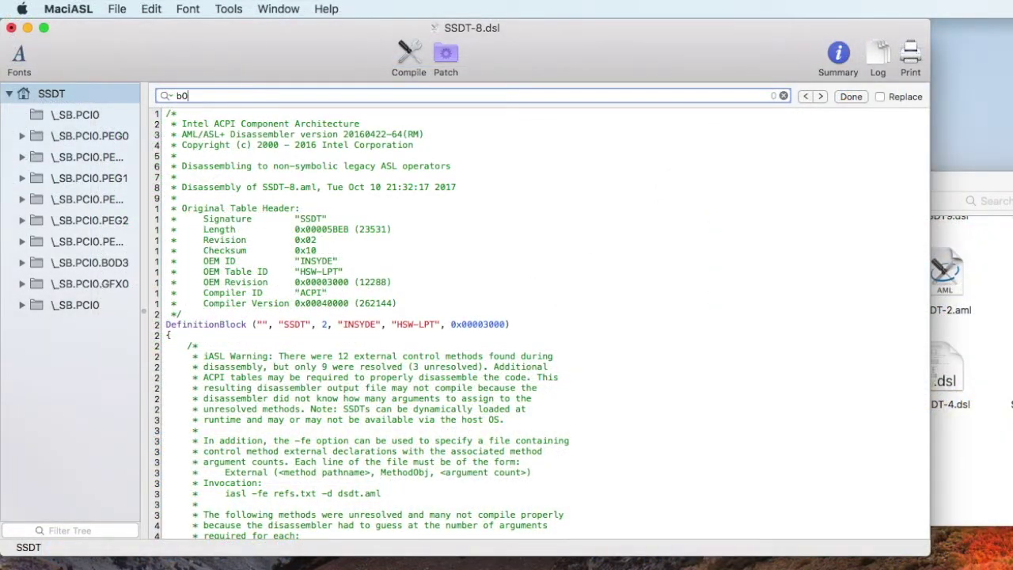
Find b0d3 in SSDT-8 and replace it with HDAU.
{"action": "type", "text": "d3"}
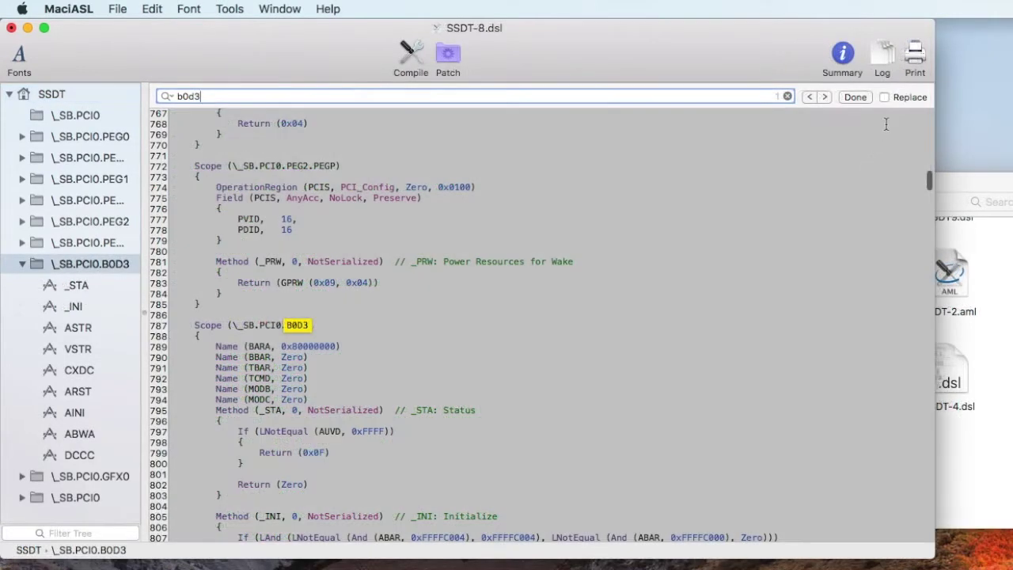
{"action": "left_click", "coordinate": [885, 97]}
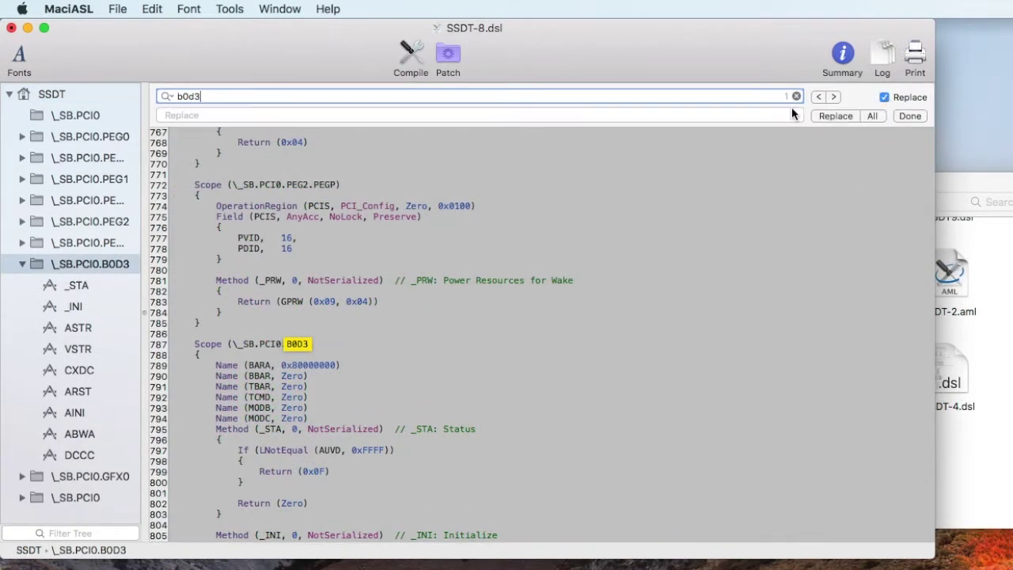
{"action": "left_click", "coordinate": [646, 115]}
{"action": "type", "text": "HDAU"}
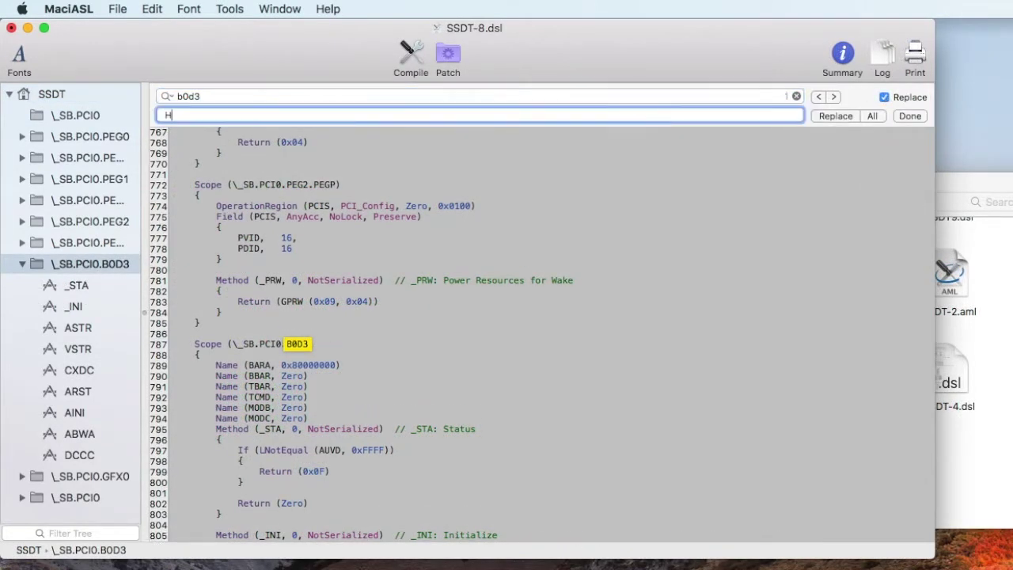
{"action": "left_click", "coordinate": [874, 116]}
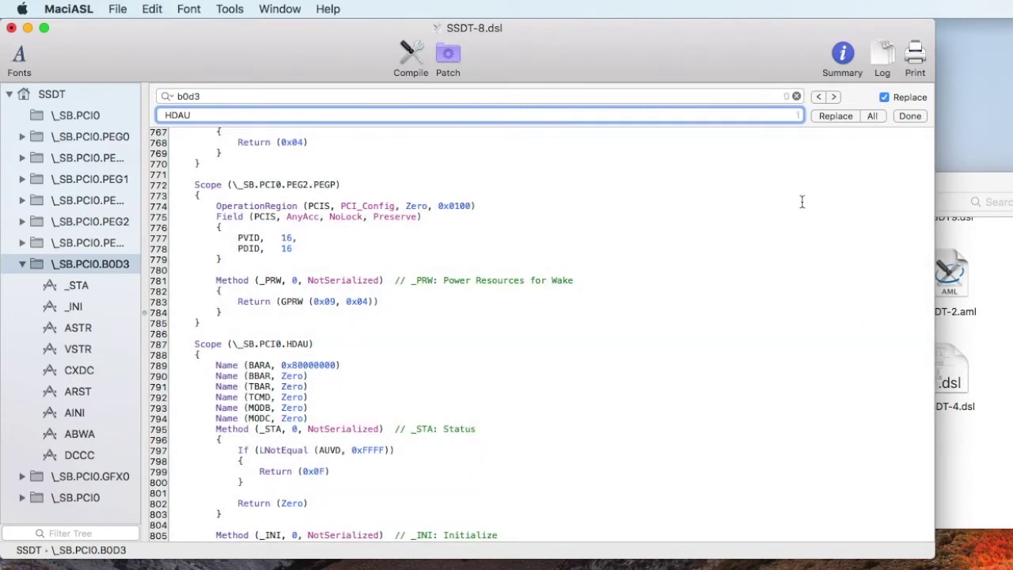
Save SSDT-8 as ACPI Machine Language Binary SSDT-8.aml.
{"action": "left_click", "coordinate": [117, 8]}
{"action": "left_click", "coordinate": [145, 132]}
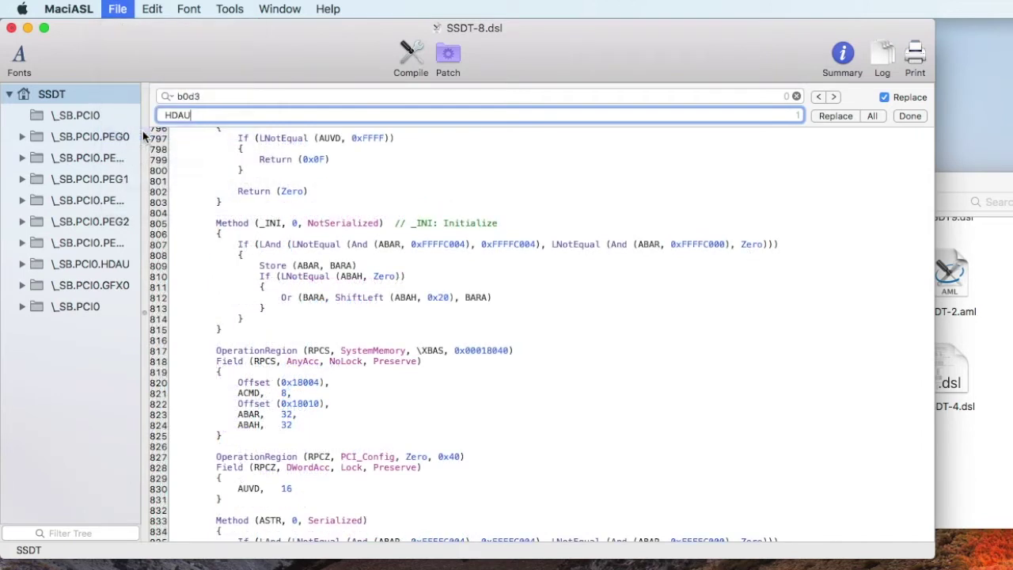
{"action": "left_click", "coordinate": [501, 402]}
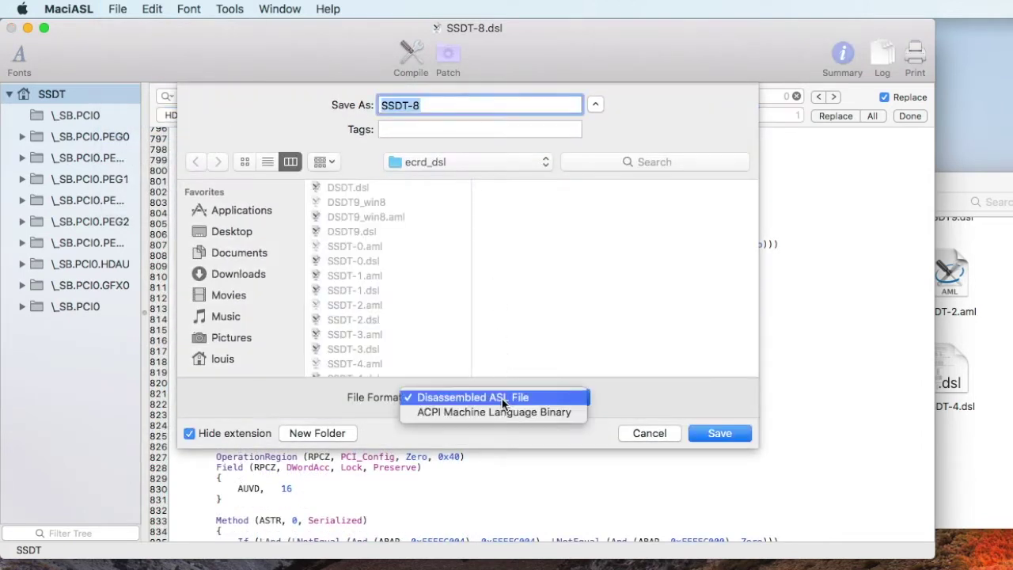
{"action": "left_click", "coordinate": [502, 407]}
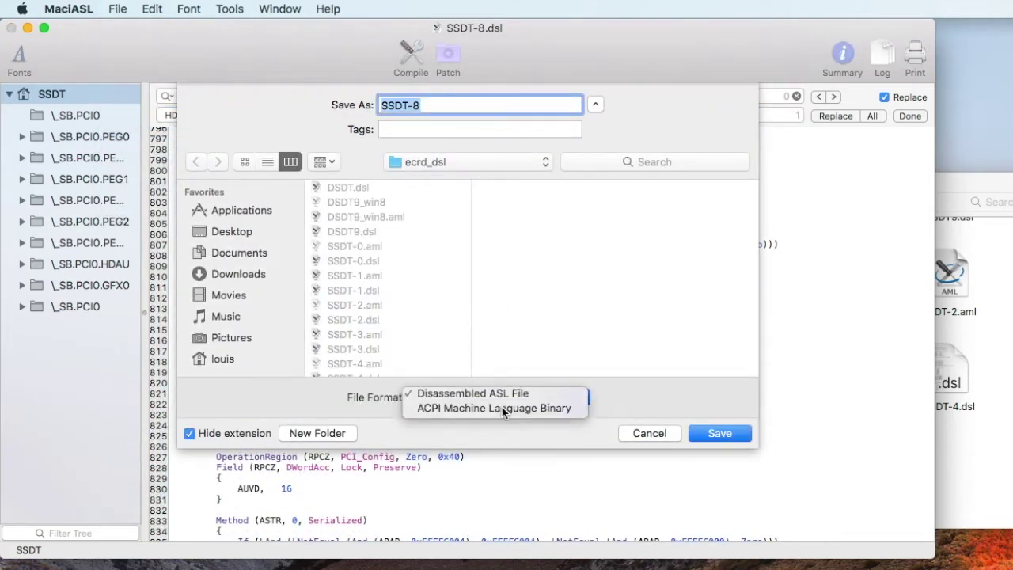
{"action": "left_click", "coordinate": [478, 107]}
{"action": "type", "text": ".am"}
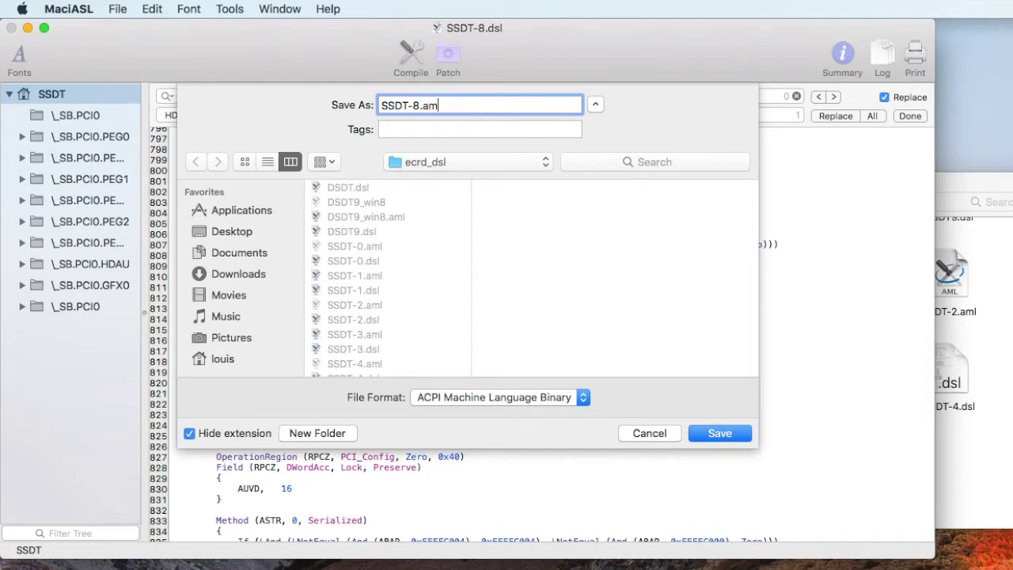
{"action": "type", "text": "l"}
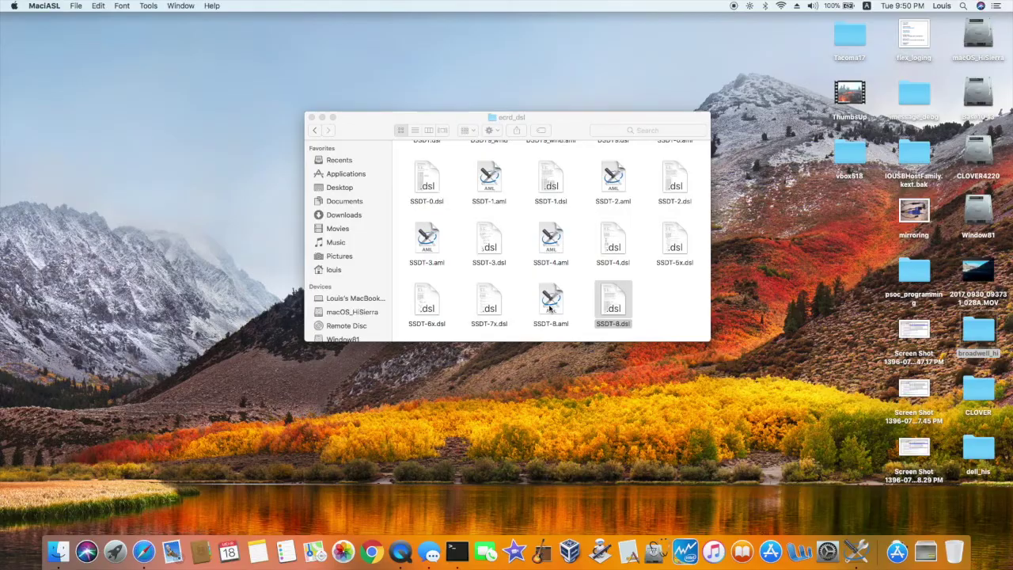
{"action": "left_click", "coordinate": [555, 311]}
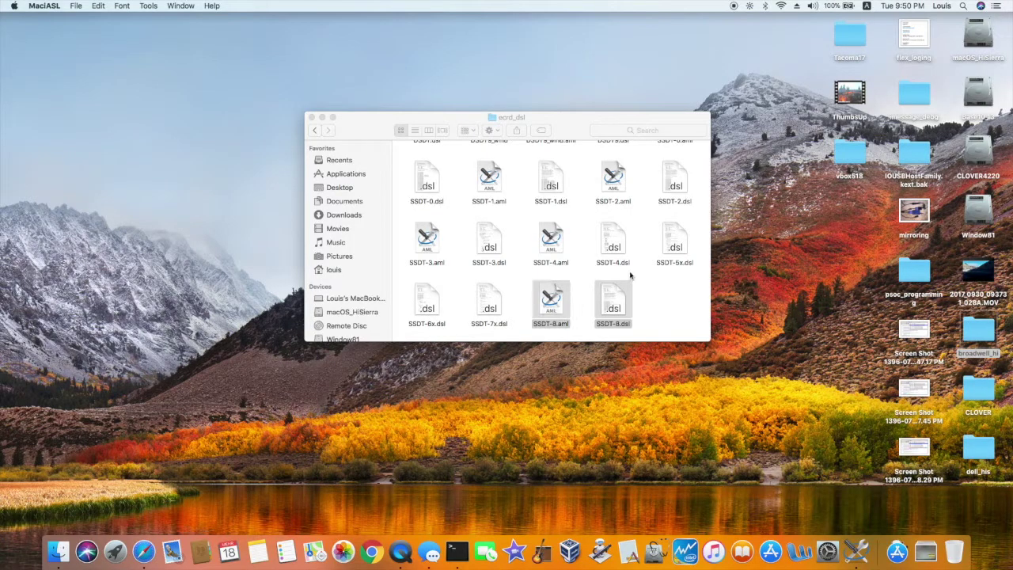
Select SSDT-1 to SSDT-4 and DSDT9_win8.aml and tag them yellow.
{"action": "left_click", "coordinate": [557, 242], "text": "super"}
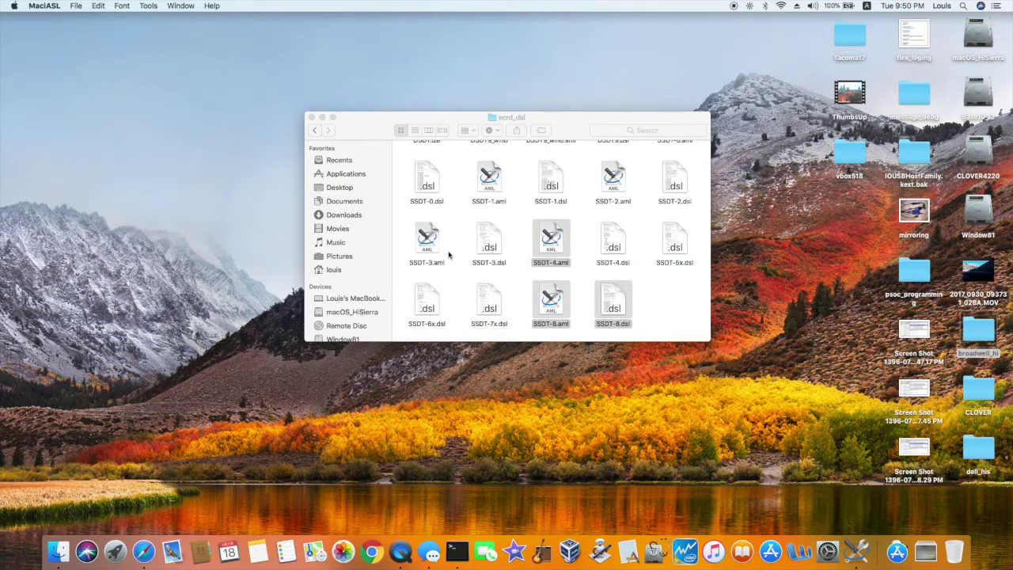
{"action": "left_click", "coordinate": [425, 246], "text": "super"}
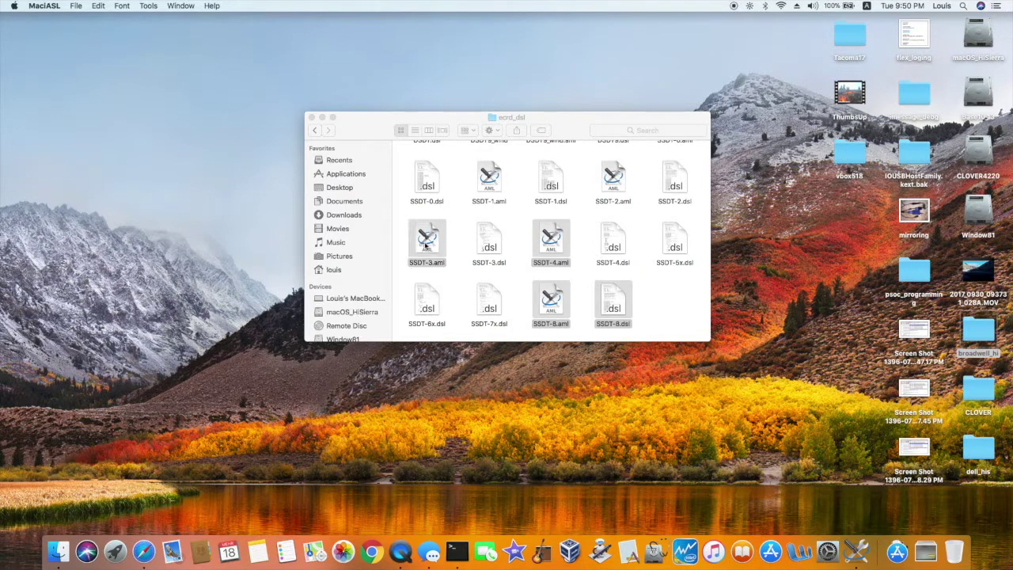
{"action": "left_click", "coordinate": [493, 203], "text": "super"}
{"action": "left_click", "coordinate": [613, 187], "text": "super"}
{"action": "scroll", "coordinate": [586, 187], "scroll_direction": "up", "scroll_amount": 2}
{"action": "left_click", "coordinate": [560, 188], "text": "super"}
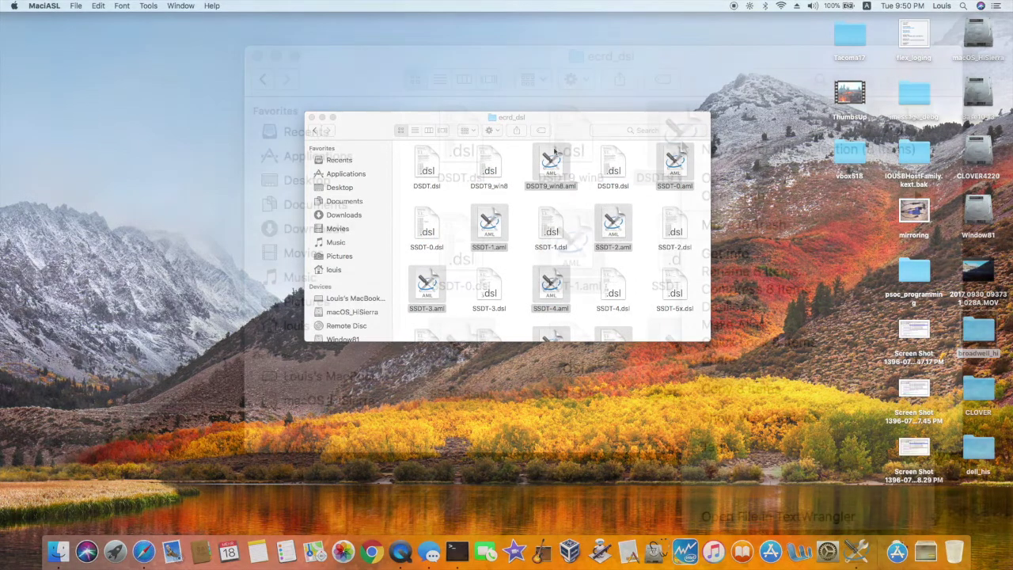
{"action": "right_click", "coordinate": [552, 165]}
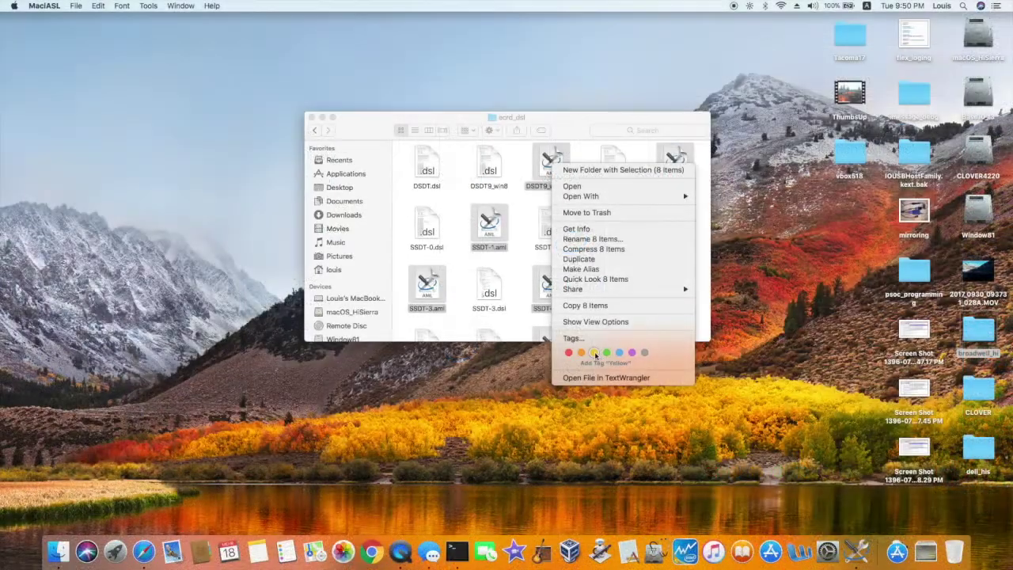
{"action": "left_click", "coordinate": [595, 353]}
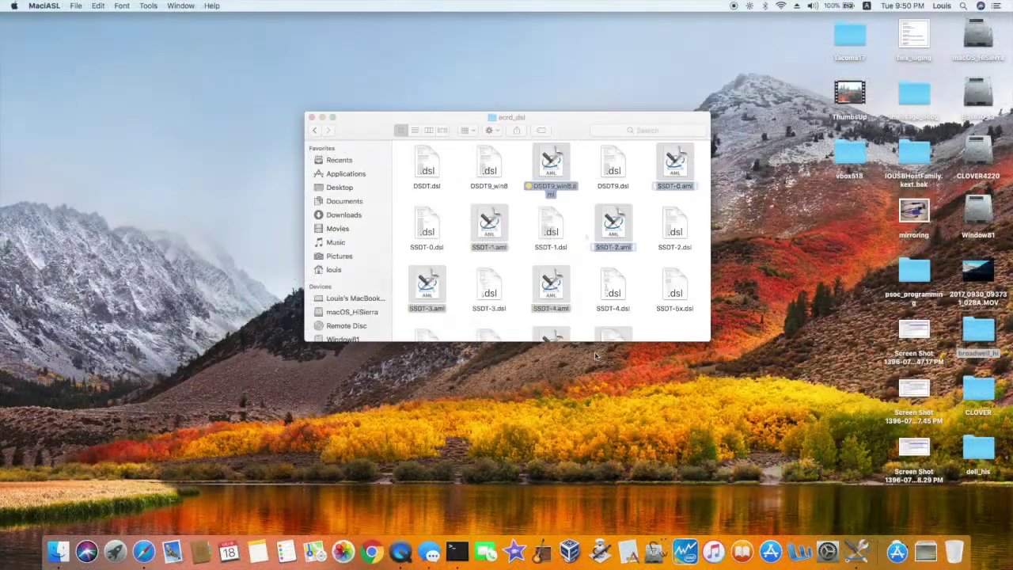
Put all seven selected .aml files into a new folder named 'patched'.
{"action": "left_click", "coordinate": [435, 289], "text": "super"}
{"action": "left_click", "coordinate": [551, 289], "text": "super"}
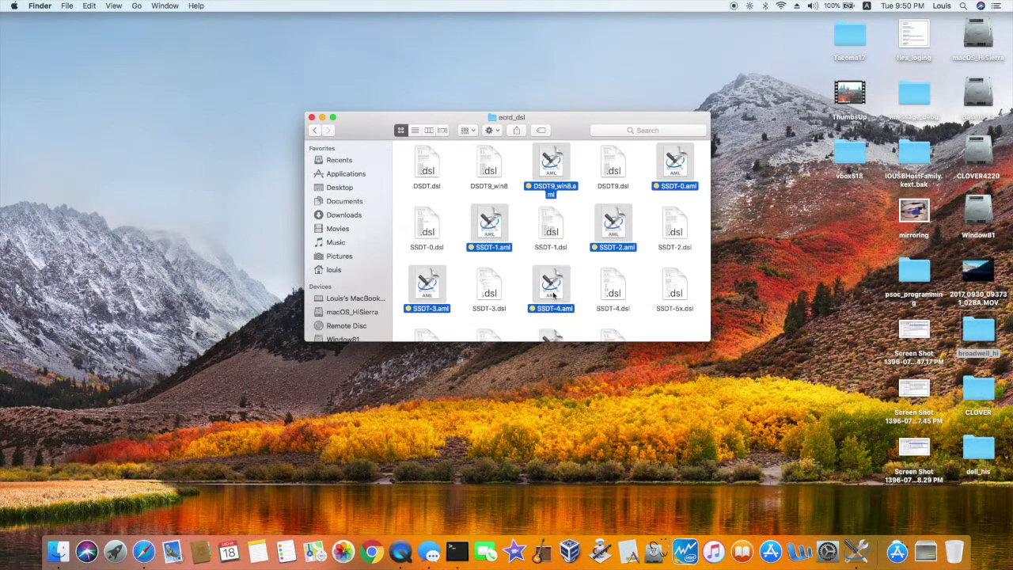
{"action": "scroll", "coordinate": [553, 295], "scroll_direction": "down", "scroll_amount": 3}
{"action": "left_click", "coordinate": [553, 299], "text": "super"}
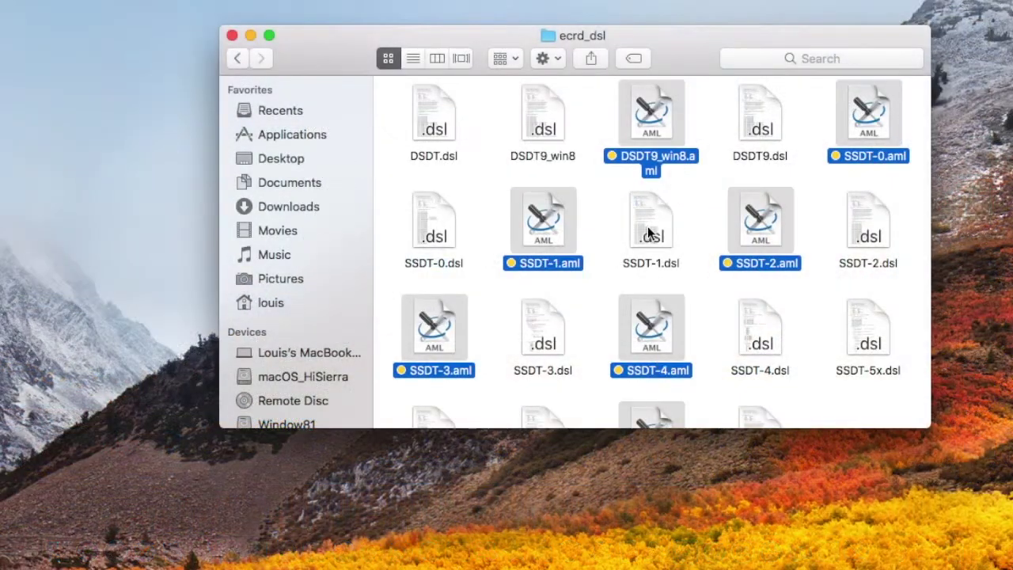
{"action": "right_click", "coordinate": [643, 115]}
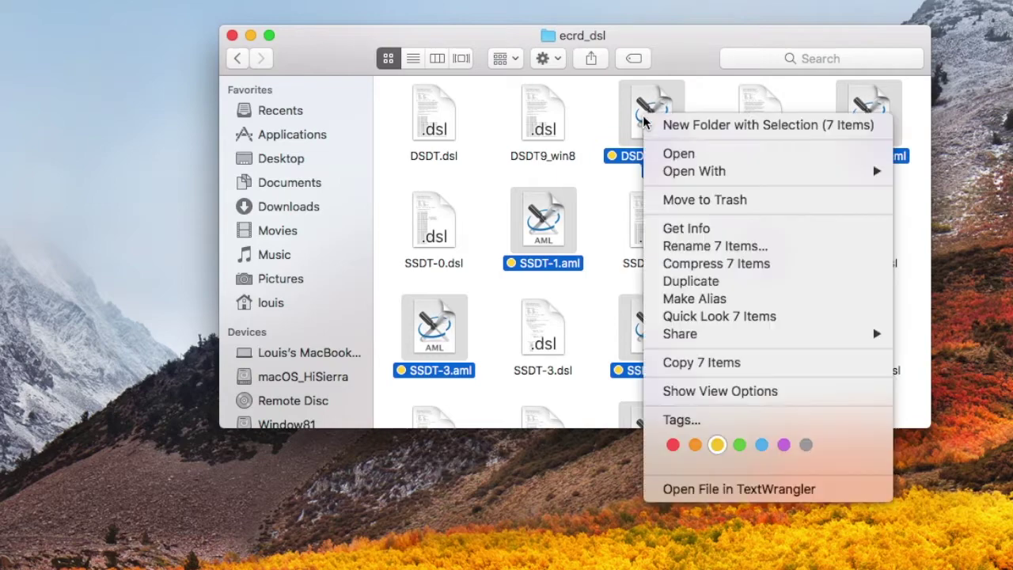
{"action": "left_click", "coordinate": [673, 125]}
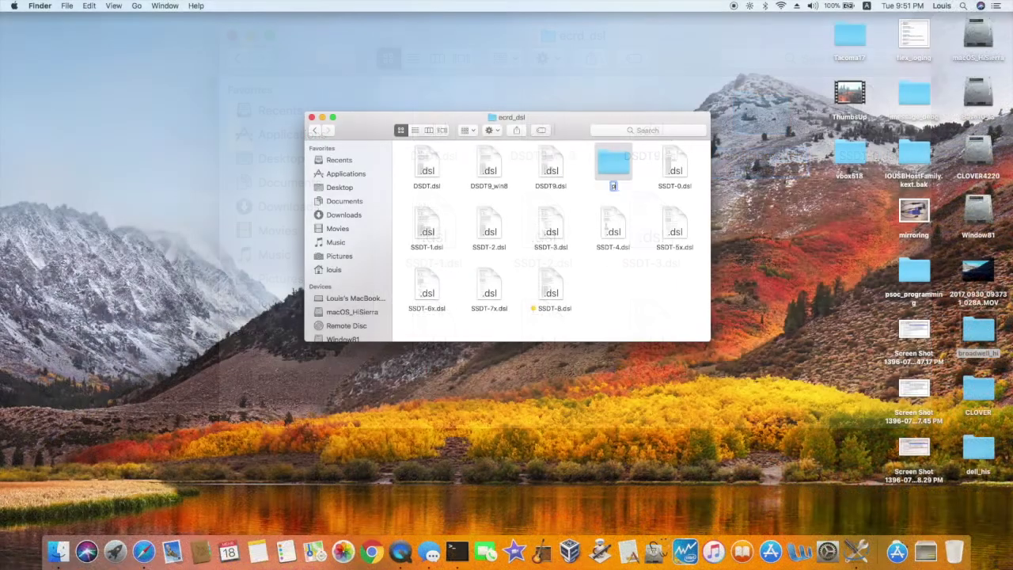
{"action": "type", "text": "patched"}
{"action": "key", "text": "Return"}
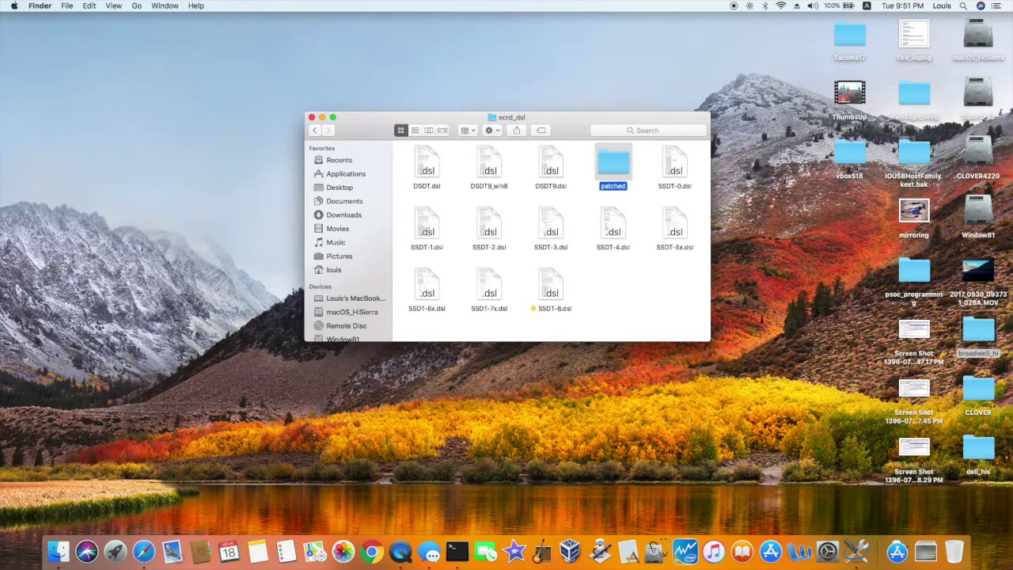
Open the CLOVER4220 drive's EFI > CLOVER > ACPI folder.
{"action": "double_click", "coordinate": [976, 163]}
{"action": "double_click", "coordinate": [608, 177]}
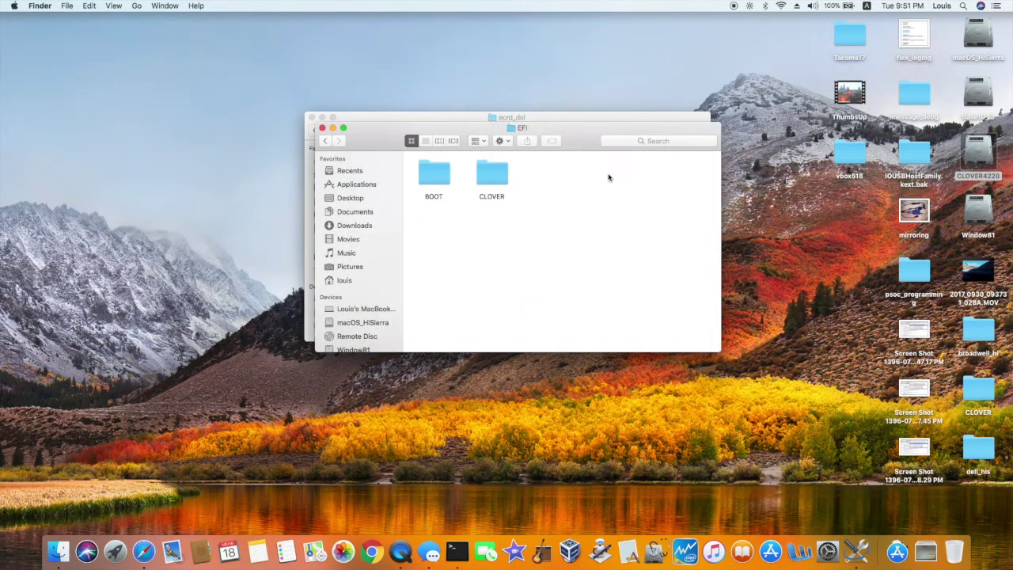
{"action": "double_click", "coordinate": [494, 172]}
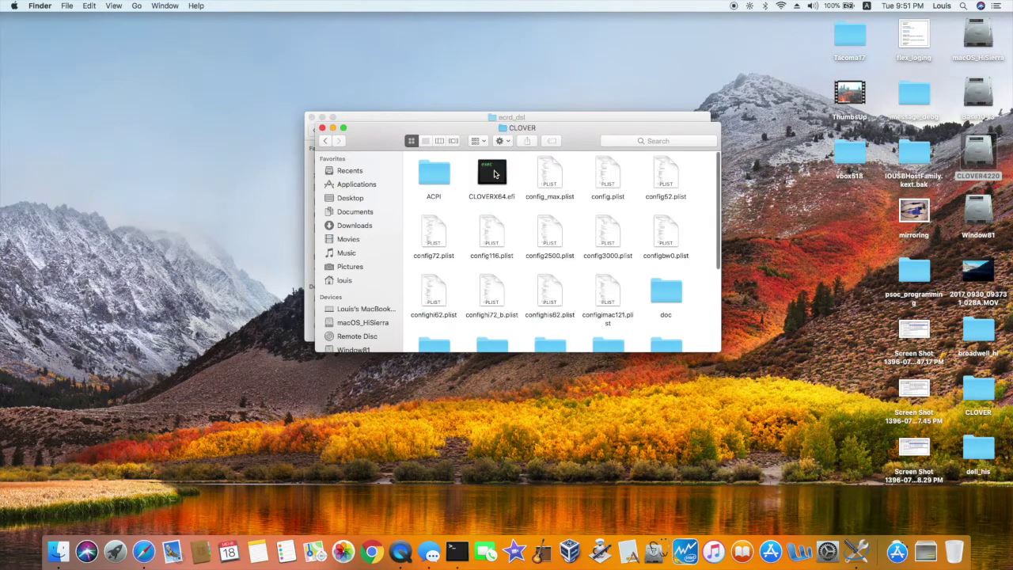
{"action": "double_click", "coordinate": [436, 180]}
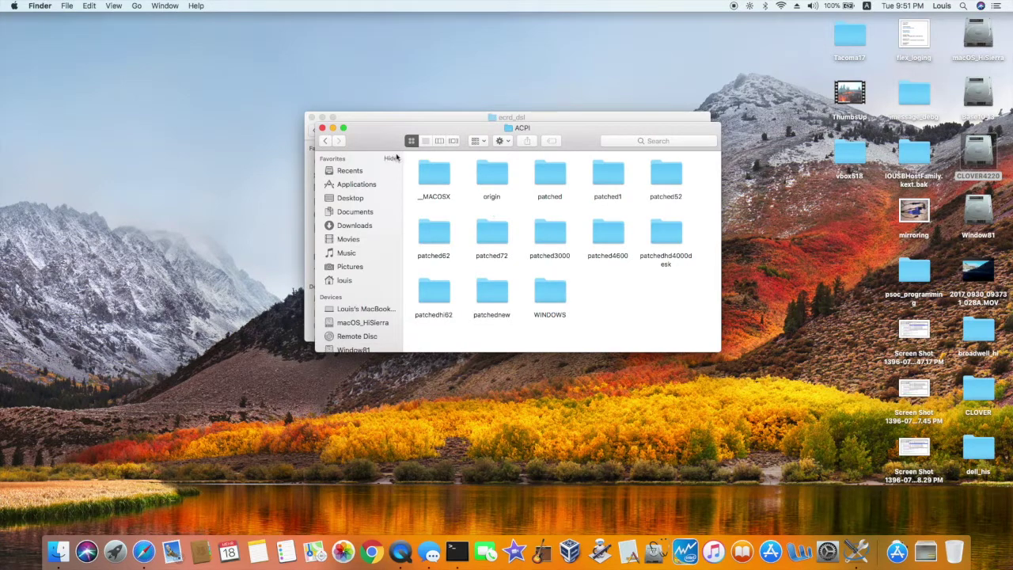
Rearrange the ACPI and ecrd_dsl windows and open configbw0.plist in Xcode.
{"action": "left_click_drag", "start_coordinate": [384, 145], "coordinate": [392, 253]}
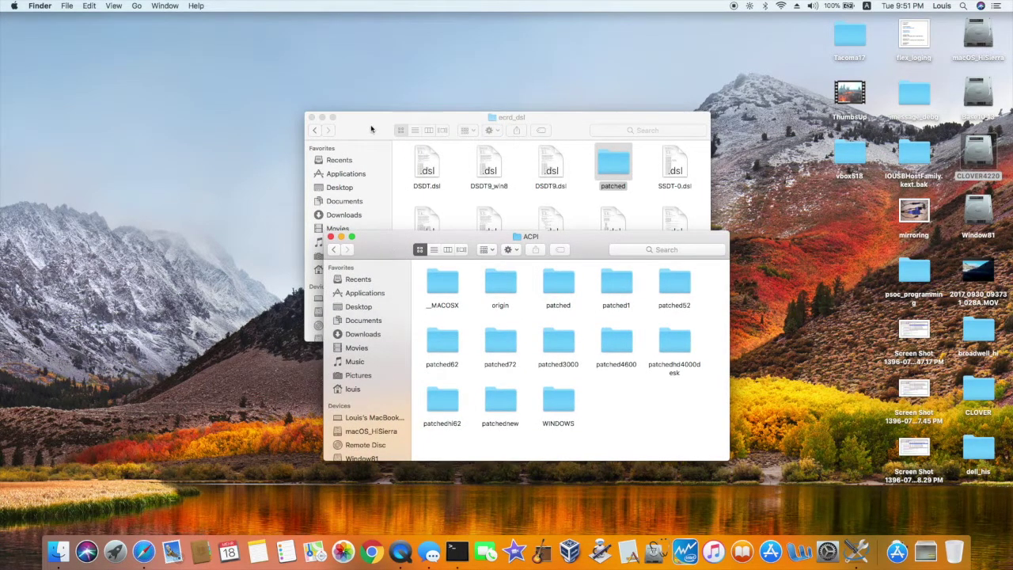
{"action": "left_click_drag", "start_coordinate": [371, 129], "coordinate": [226, 52]}
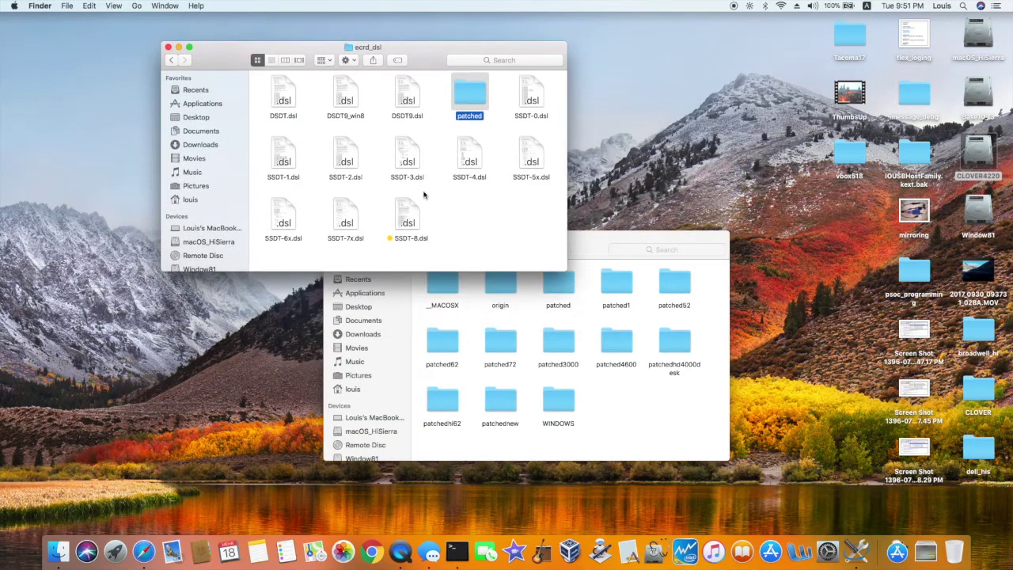
{"action": "left_click", "coordinate": [582, 242]}
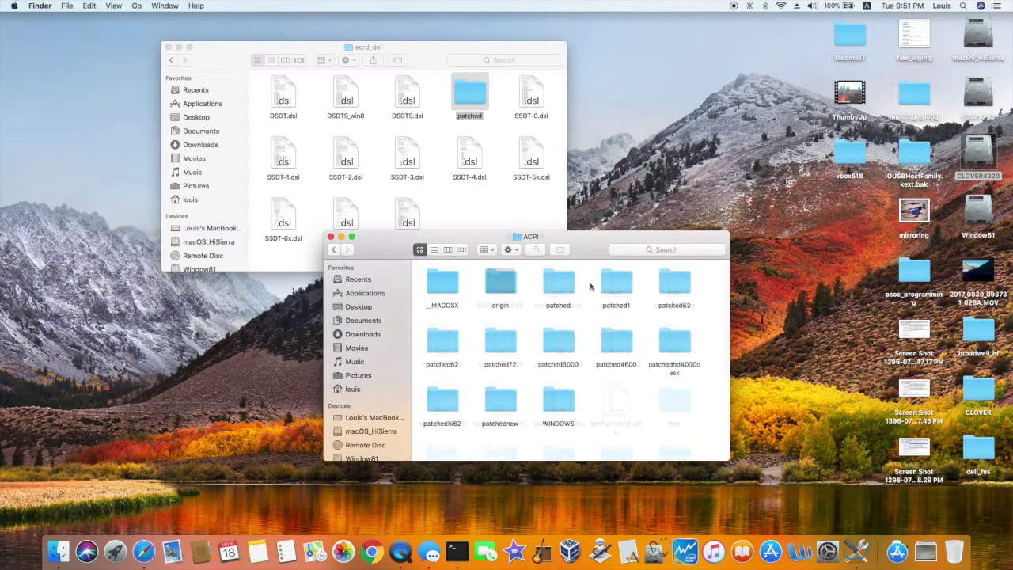
{"action": "double_click", "coordinate": [673, 348]}
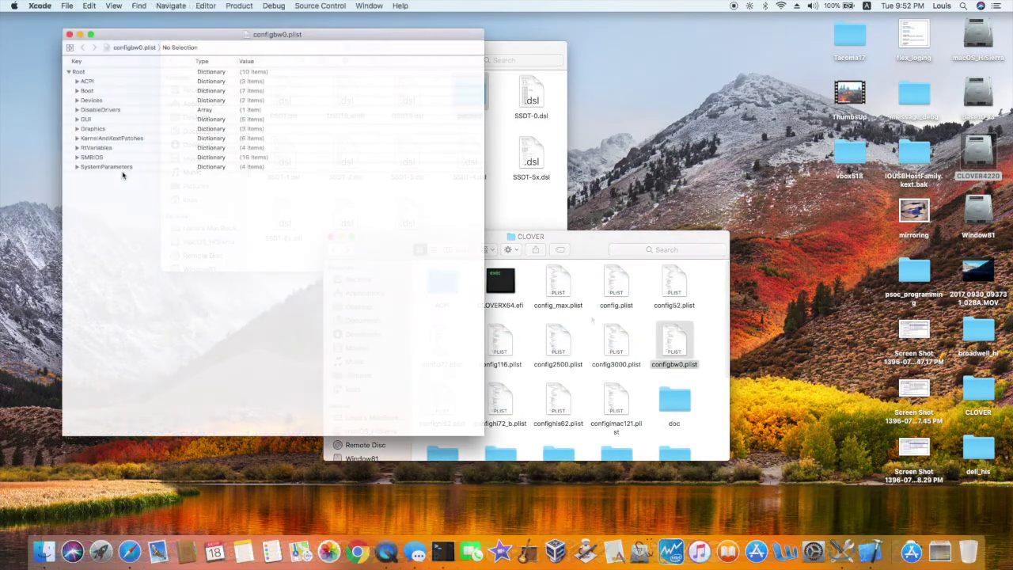
Set ACPI > DSDT Name to DSDT9_win8.aml, keeping DropOem at YES.
{"action": "left_click", "coordinate": [77, 81]}
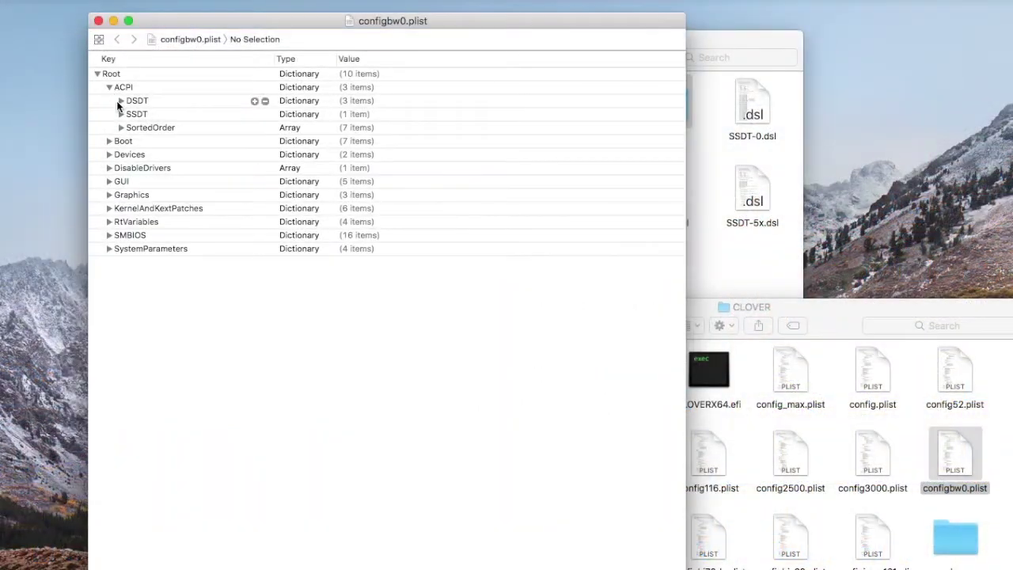
{"action": "left_click", "coordinate": [118, 101]}
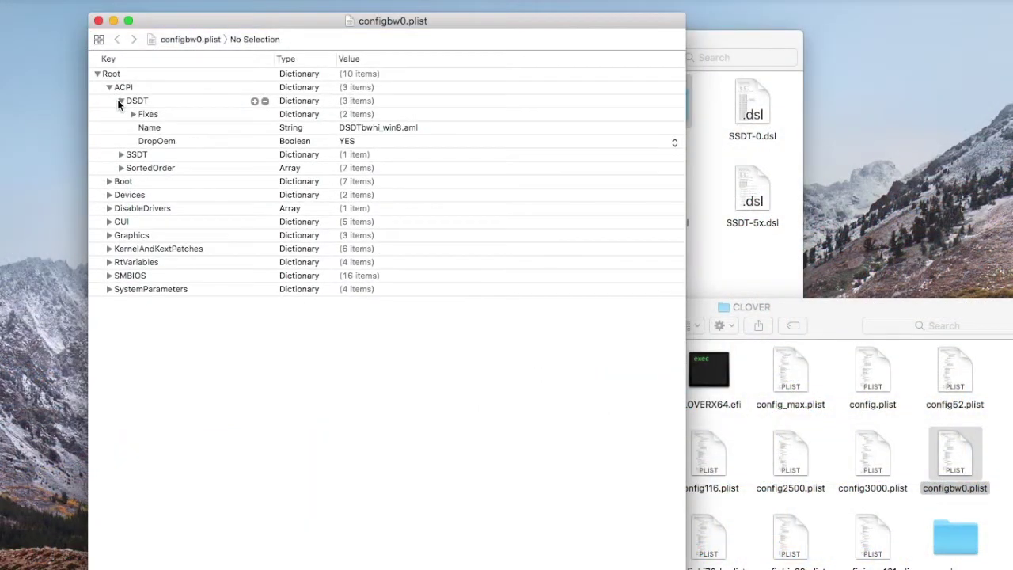
{"action": "double_click", "coordinate": [366, 127]}
{"action": "key", "text": "BackSpace"}
{"action": "key", "text": "BackSpace"}
{"action": "key", "text": "BackSpace"}
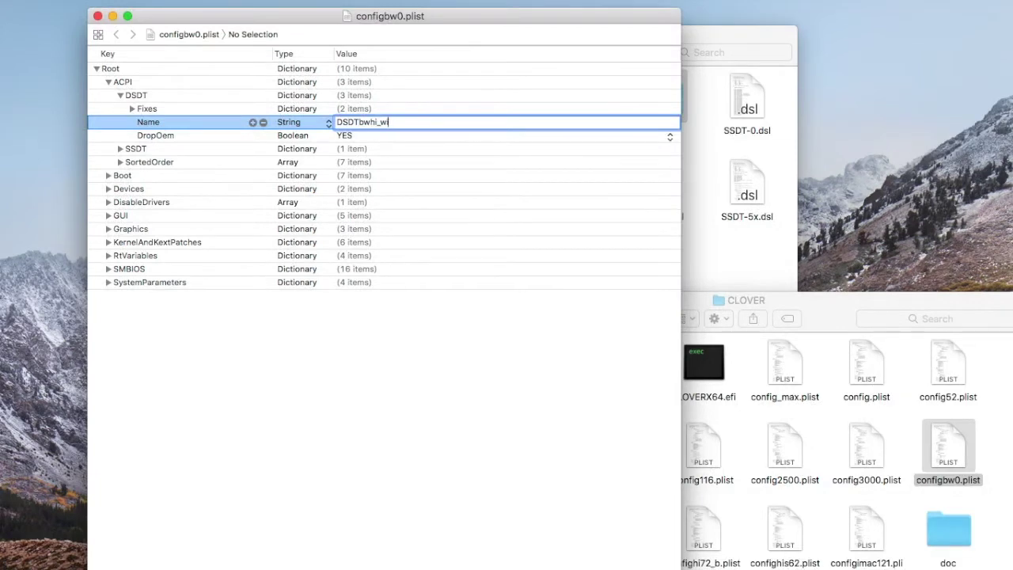
{"action": "key", "text": "BackSpace"}
{"action": "key", "text": "BackSpace"}
{"action": "key", "text": "BackSpace"}
{"action": "key", "text": "BackSpace"}
{"action": "key", "text": "BackSpace"}
{"action": "key", "text": "BackSpace"}
{"action": "key", "text": "BackSpace"}
{"action": "type", "text": "9"}
{"action": "type", "text": "8"}
{"action": "type", "text": "ml"}
{"action": "key", "text": "Tab"}
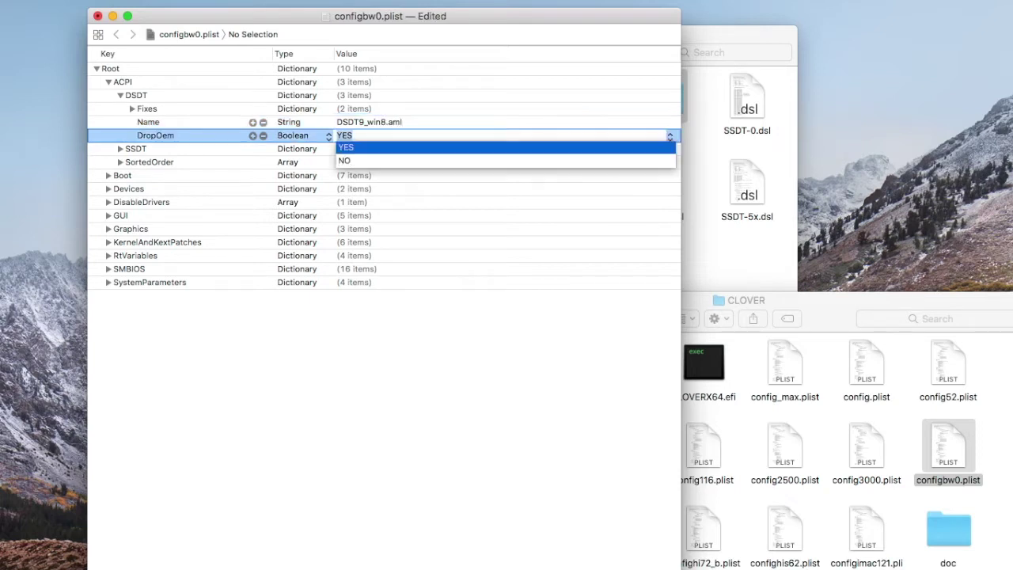
{"action": "mouse_move", "coordinate": [150, 161]}
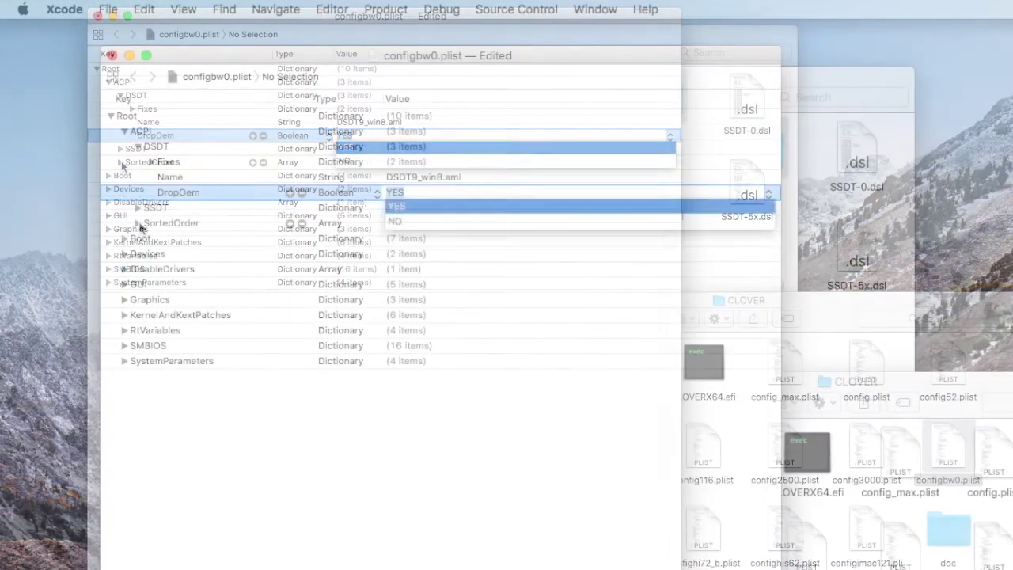
{"action": "key", "text": "Return"}
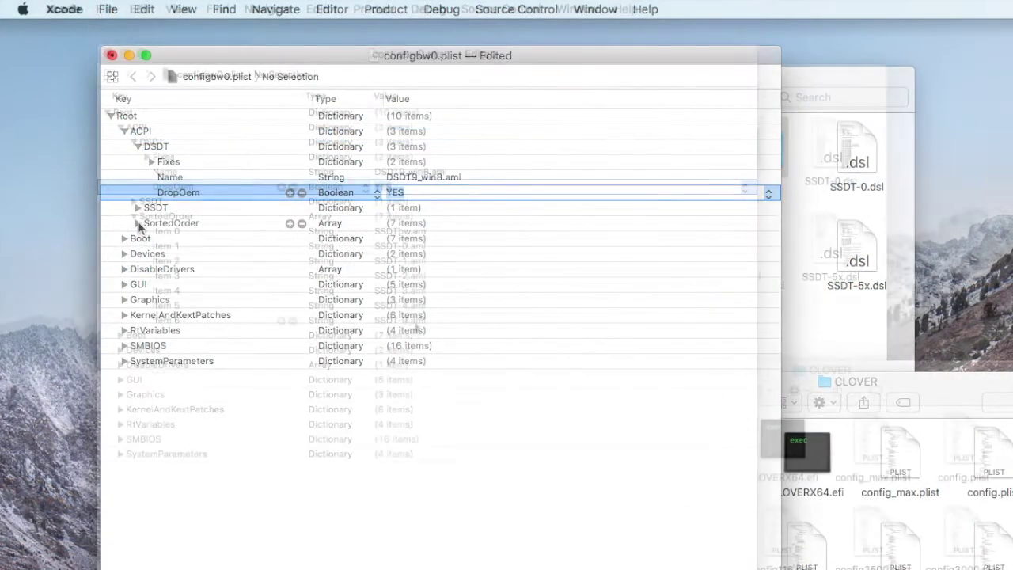
Change SortedOrder Item 6 to SSDT-8.aml.
{"action": "left_click", "coordinate": [138, 223]}
{"action": "left_click", "coordinate": [406, 325]}
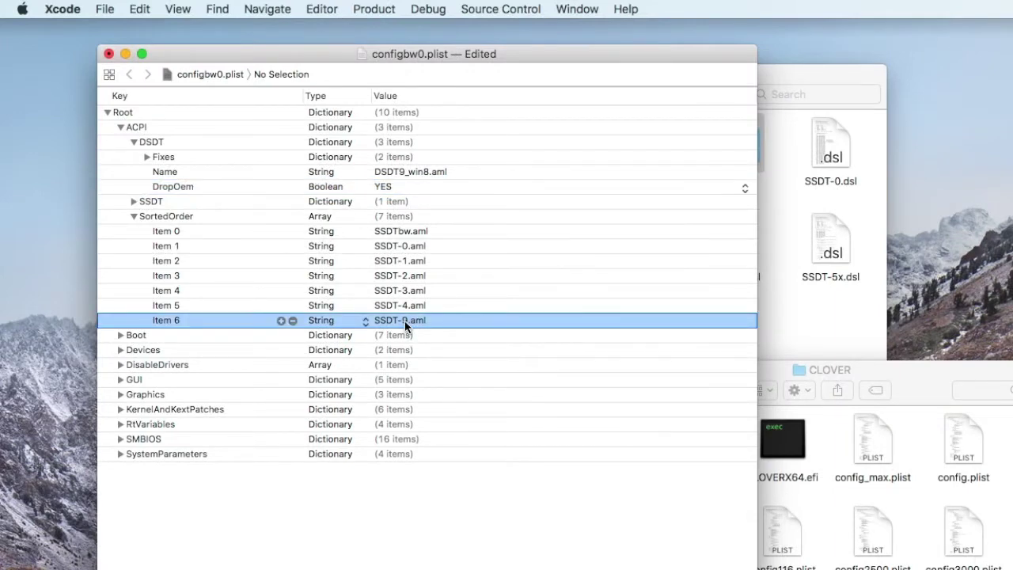
{"action": "left_click", "coordinate": [405, 325]}
{"action": "key", "text": "BackSpace"}
{"action": "type", "text": "9"}
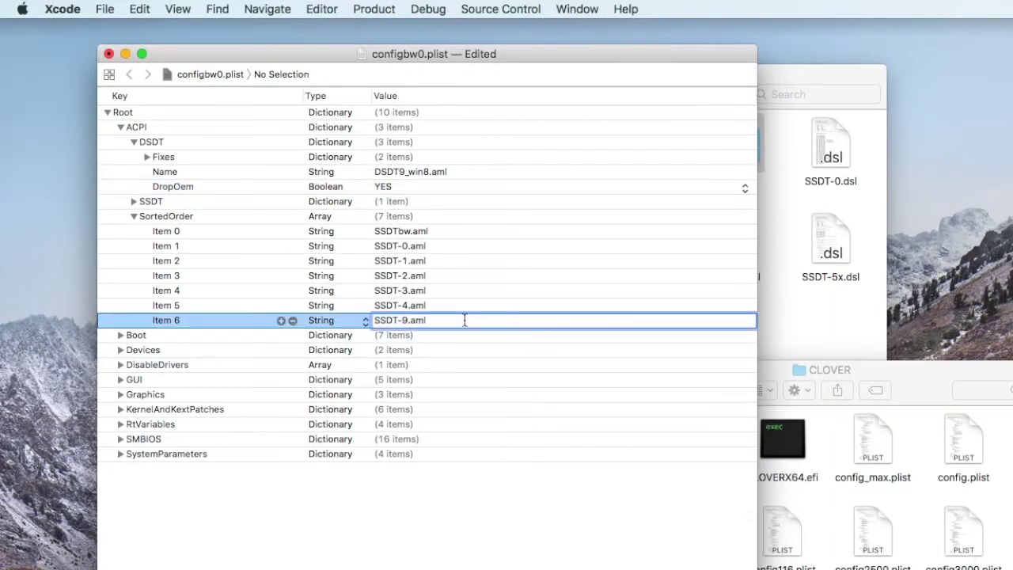
{"action": "key", "text": "BackSpace"}
{"action": "type", "text": "8"}
{"action": "key", "text": "Return"}
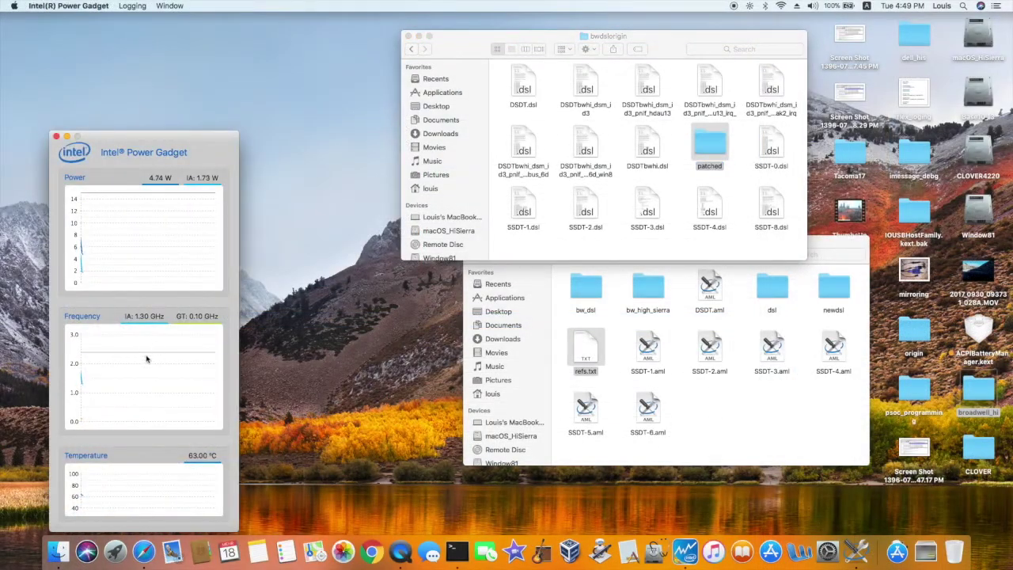
Quit Intel Power Gadget and close the Safari window.
{"action": "left_click", "coordinate": [56, 137]}
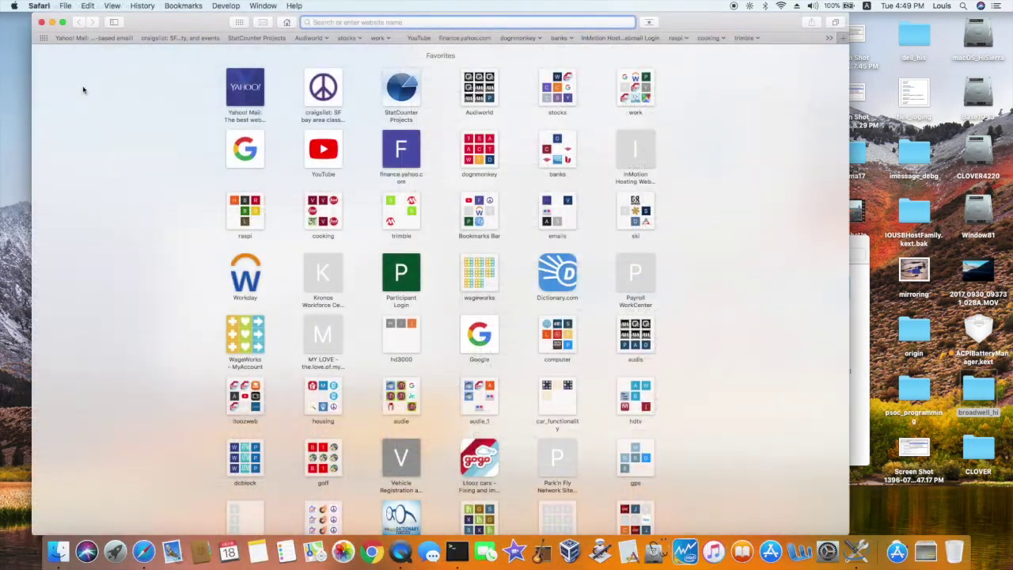
{"action": "left_click", "coordinate": [42, 23]}
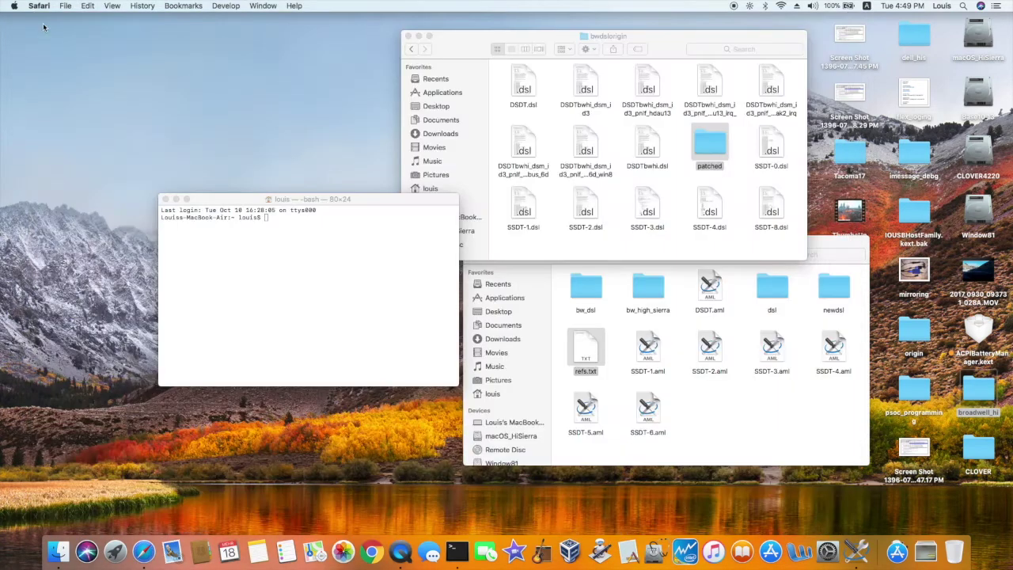
Close Terminal, open the home ssdtPRGen folder and preview SSDTbw.aml in MaciASL.
{"action": "left_click", "coordinate": [164, 199]}
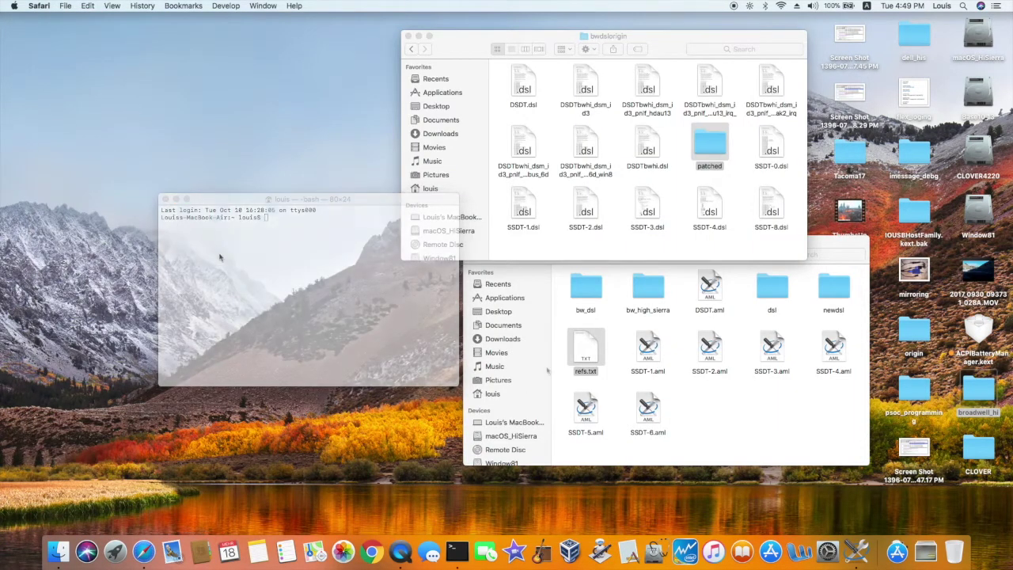
{"action": "left_click", "coordinate": [497, 394]}
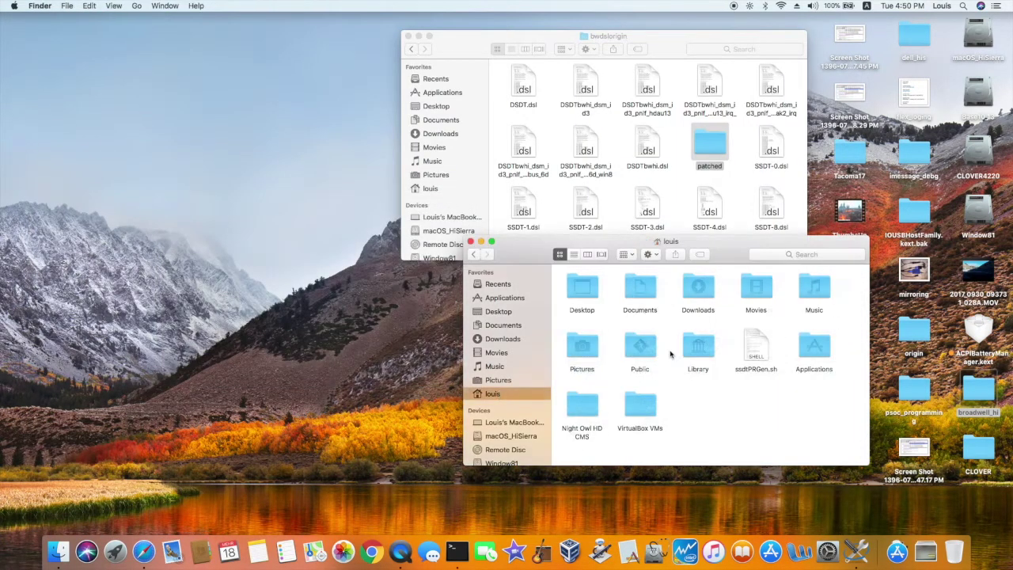
{"action": "scroll", "coordinate": [711, 351], "scroll_direction": "down", "scroll_amount": 5}
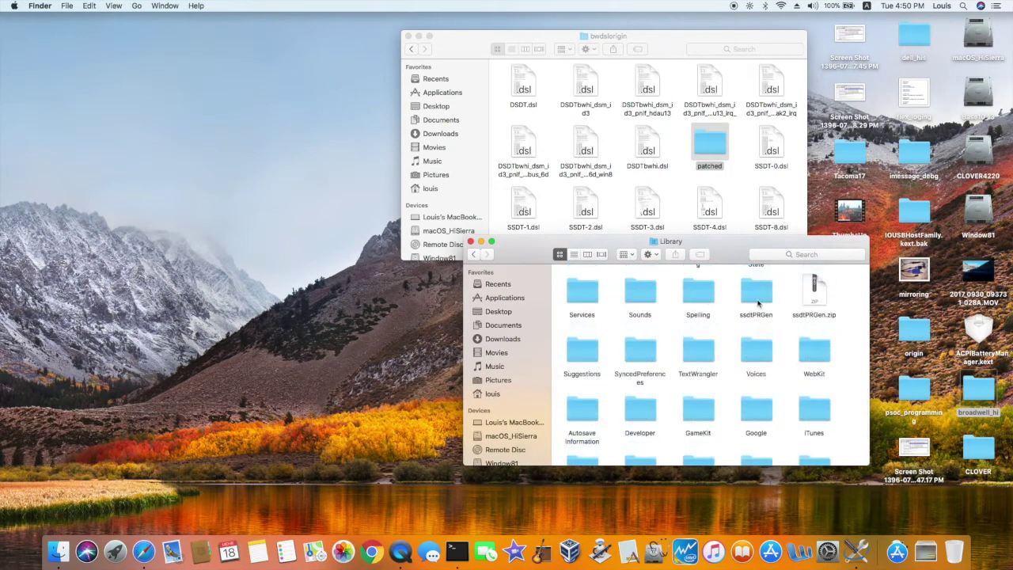
{"action": "double_click", "coordinate": [757, 295]}
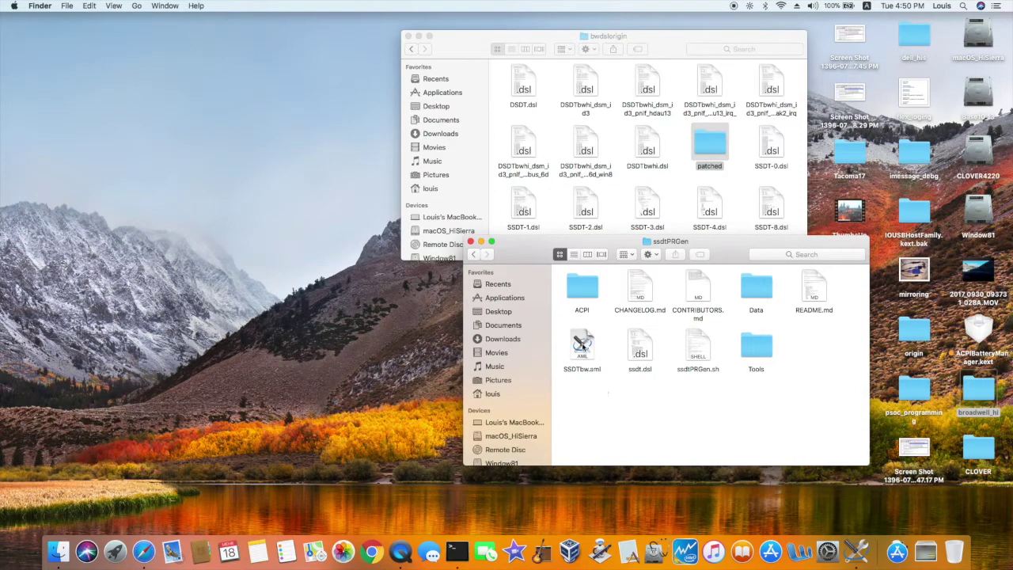
{"action": "left_click", "coordinate": [583, 345]}
{"action": "double_click", "coordinate": [582, 346]}
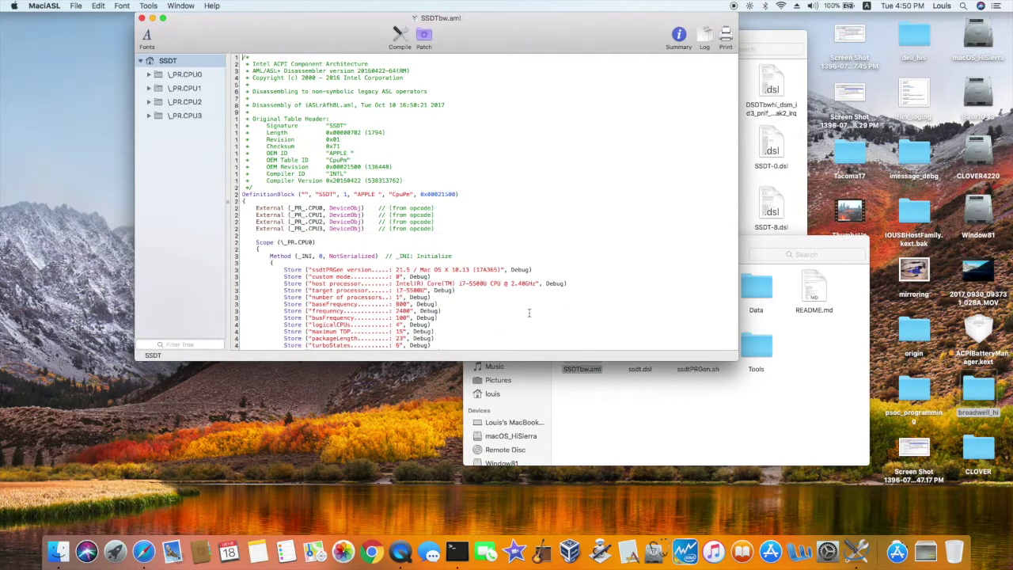
{"action": "key", "text": "super+q"}
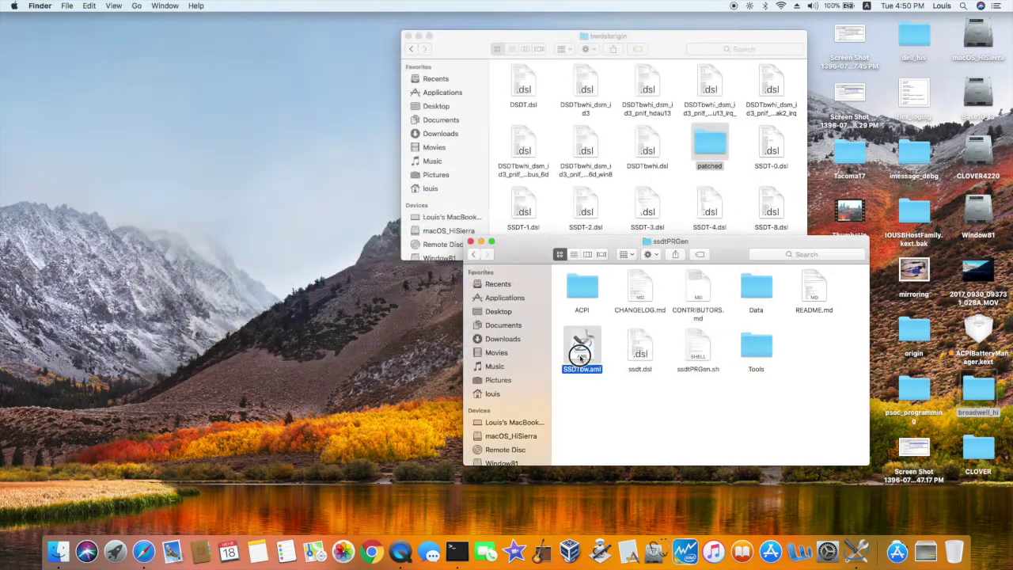
Copy SSDTbw.aml and paste it into the patched folder.
{"action": "right_click", "coordinate": [582, 348]}
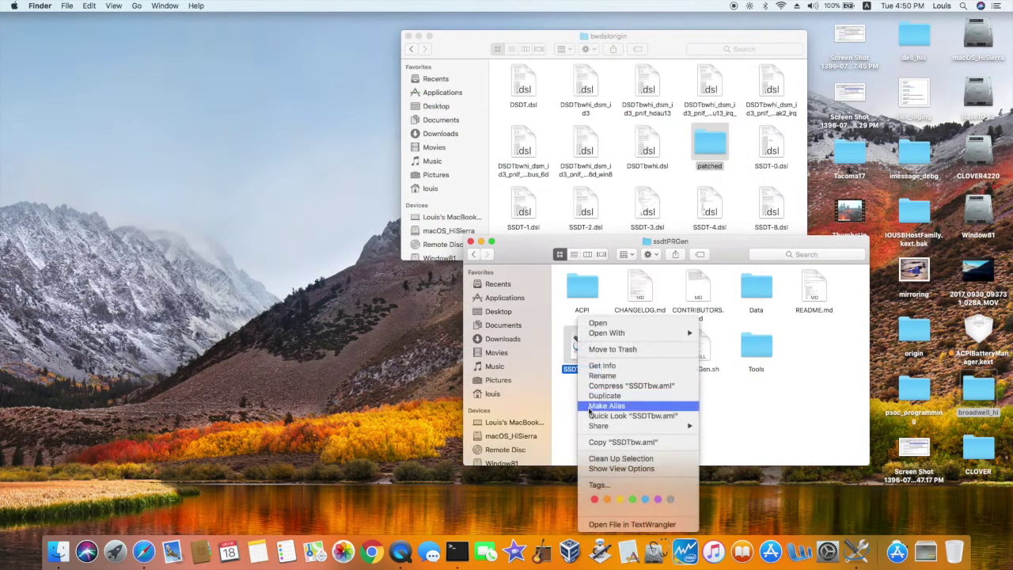
{"action": "left_click", "coordinate": [622, 441]}
{"action": "left_click", "coordinate": [709, 146]}
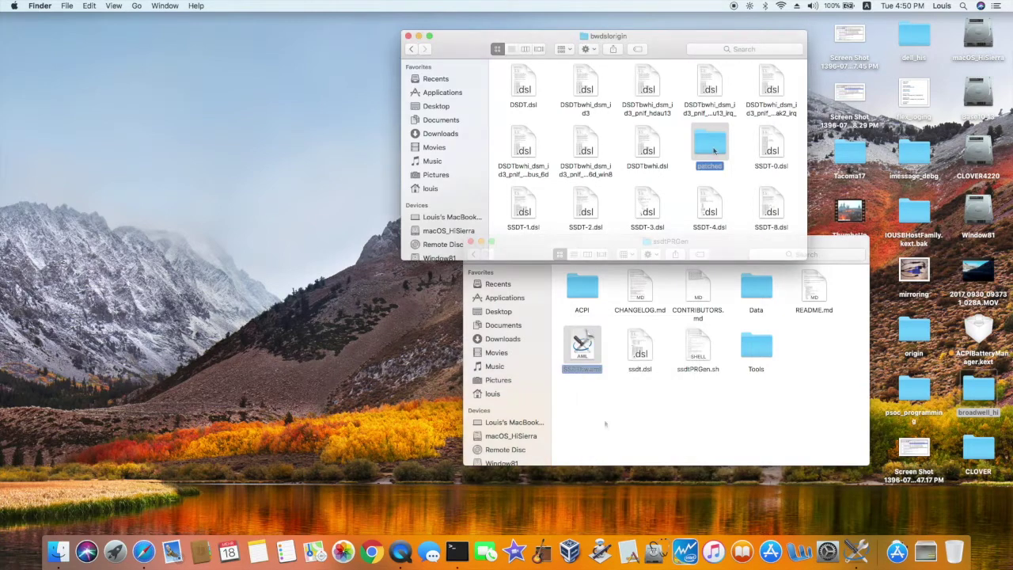
{"action": "double_click", "coordinate": [708, 146]}
{"action": "right_click", "coordinate": [699, 159]}
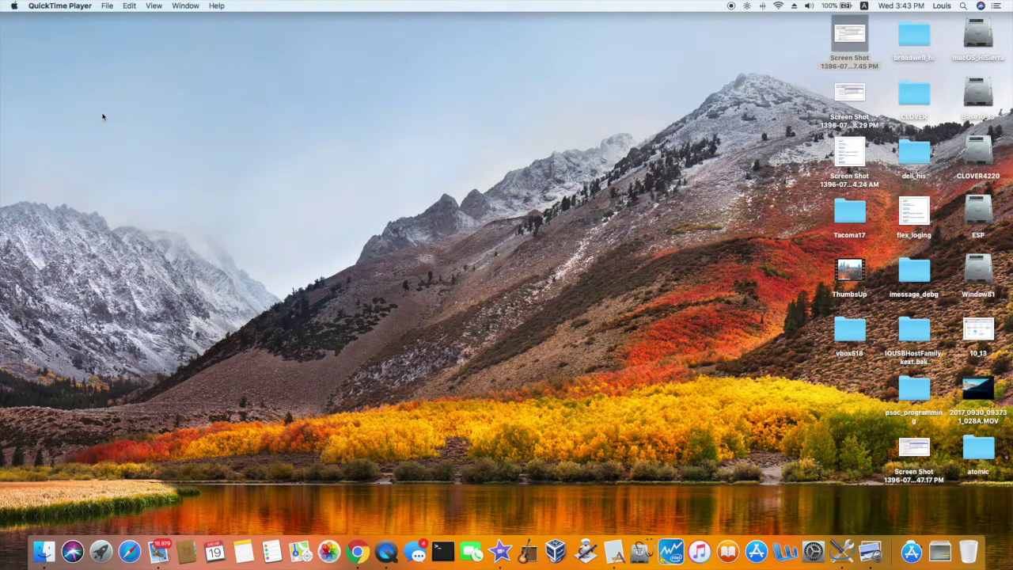
Open About This Mac from the Apple menu and highlight the 1536 MB graphics memory figure.
{"action": "left_click", "coordinate": [16, 7]}
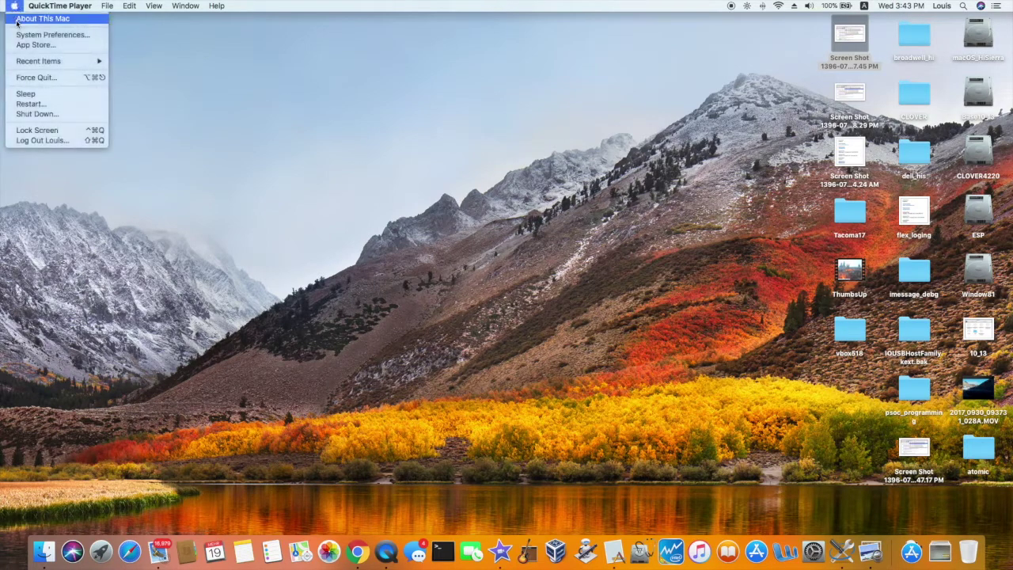
{"action": "left_click", "coordinate": [16, 20]}
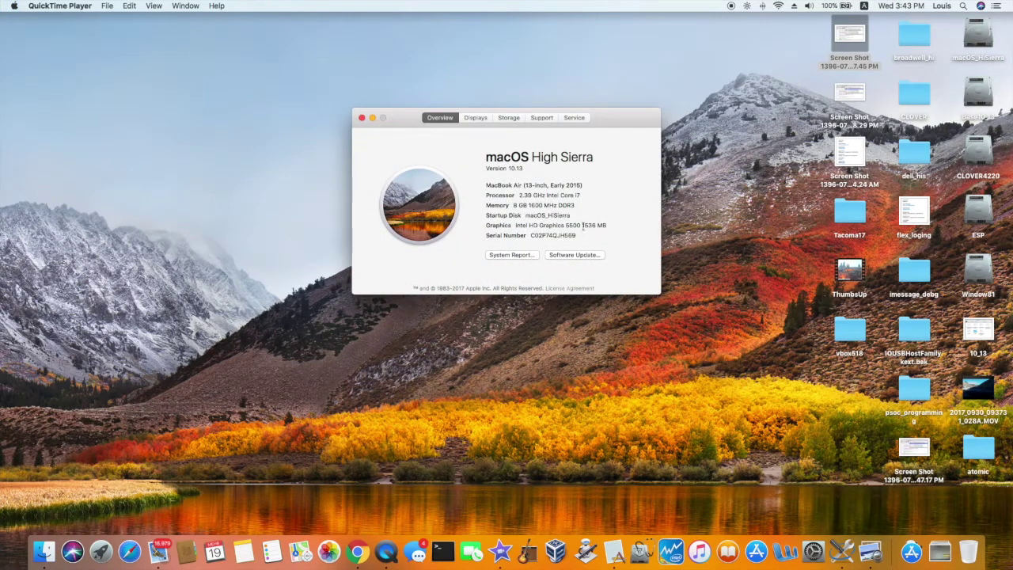
{"action": "left_click_drag", "start_coordinate": [583, 225], "coordinate": [609, 231]}
Review System Information's audio, Bluetooth, camera, card reader, graphics and USB sections.
{"action": "left_click", "coordinate": [362, 118]}
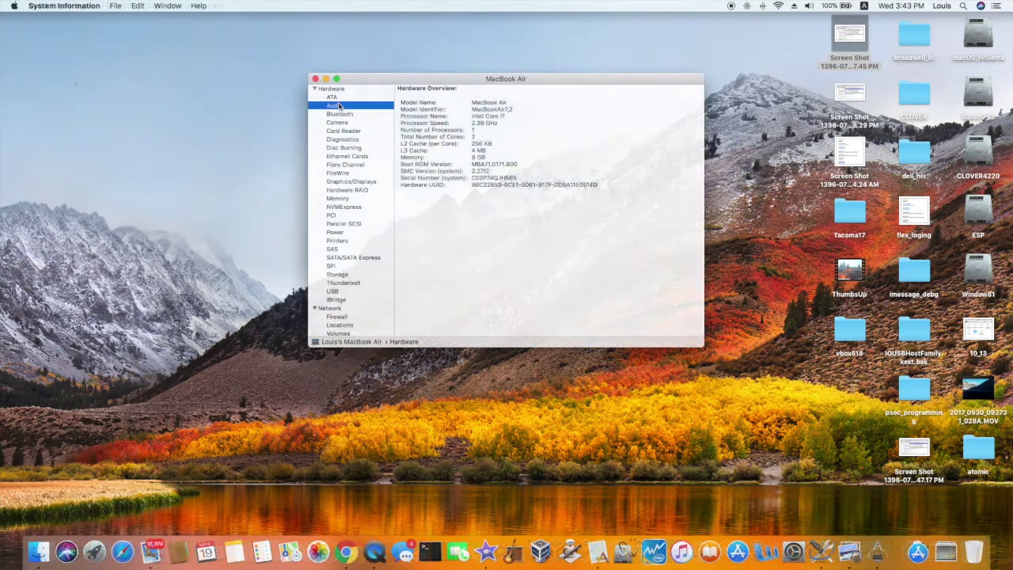
{"action": "left_click", "coordinate": [338, 106]}
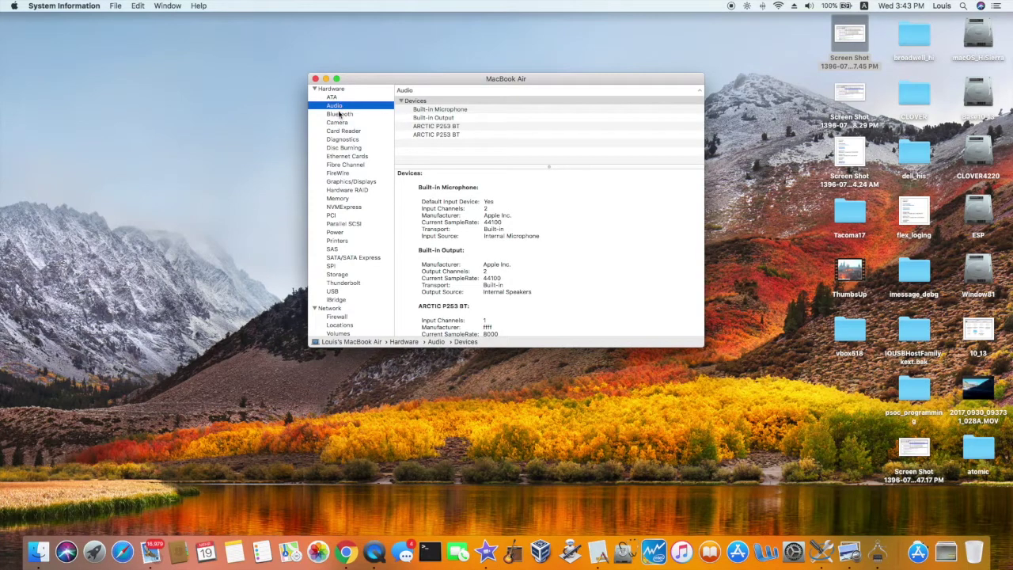
{"action": "left_click", "coordinate": [344, 119]}
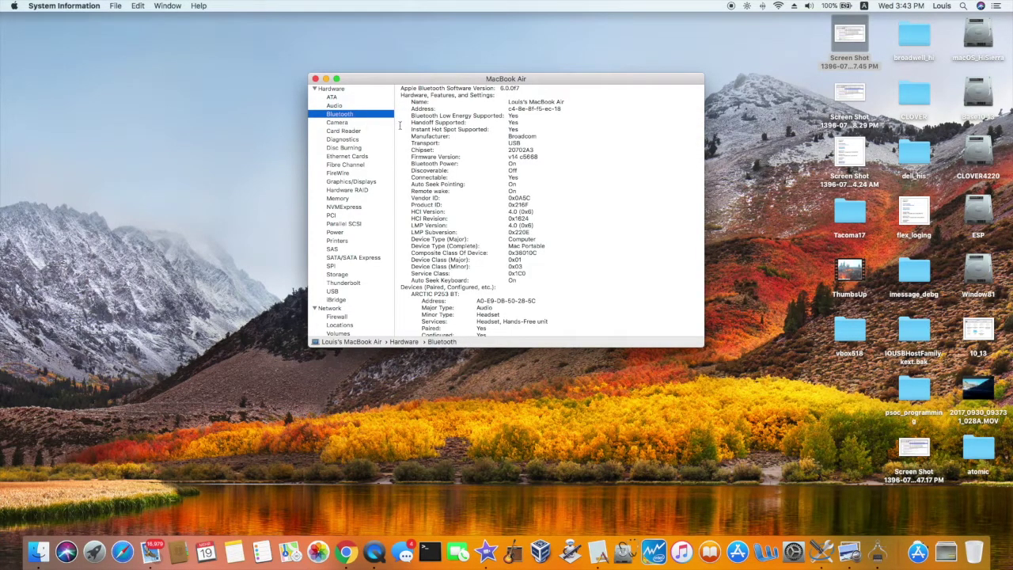
{"action": "left_click", "coordinate": [345, 125]}
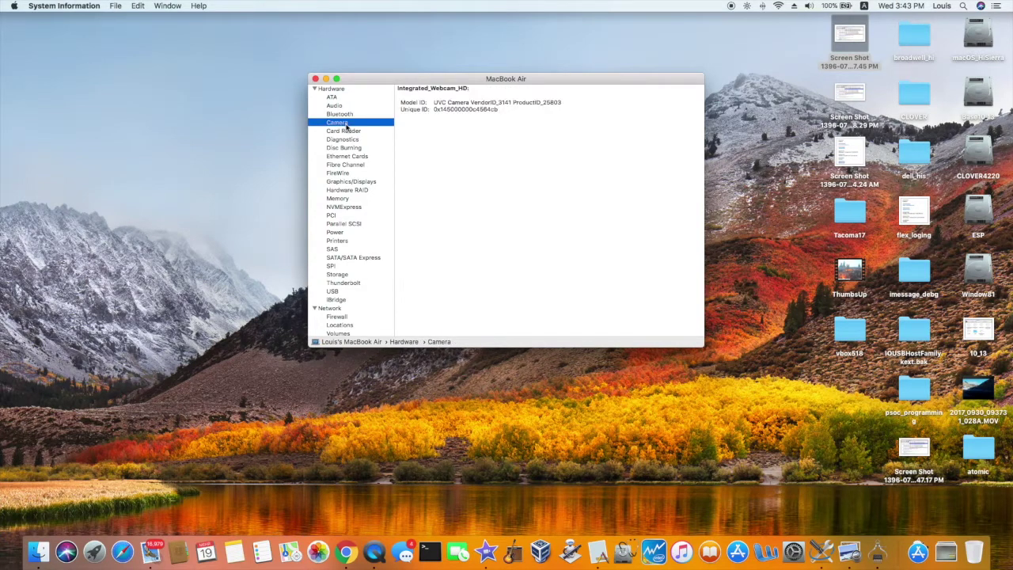
{"action": "left_click", "coordinate": [353, 132]}
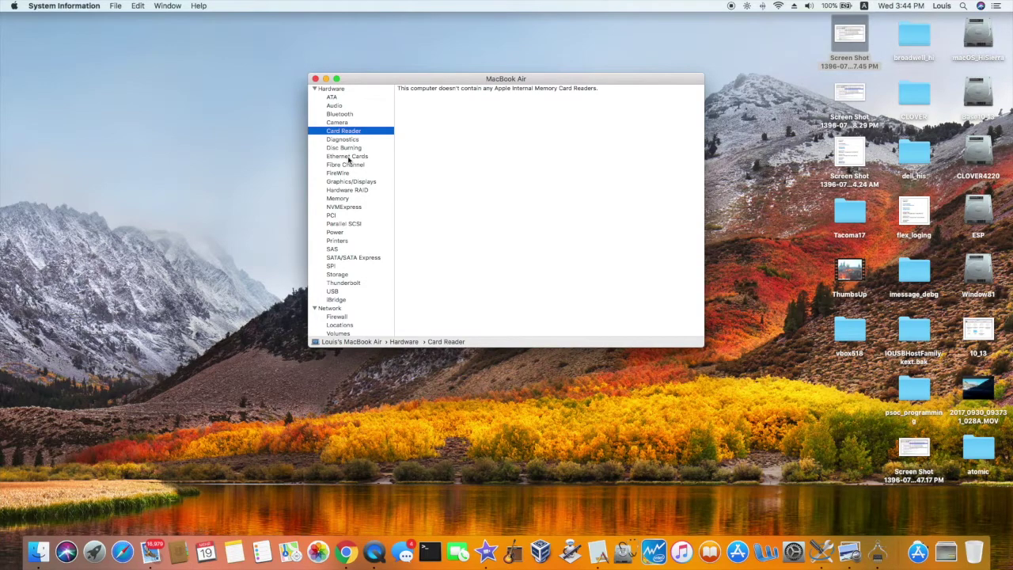
{"action": "left_click", "coordinate": [348, 157]}
{"action": "left_click", "coordinate": [362, 182]}
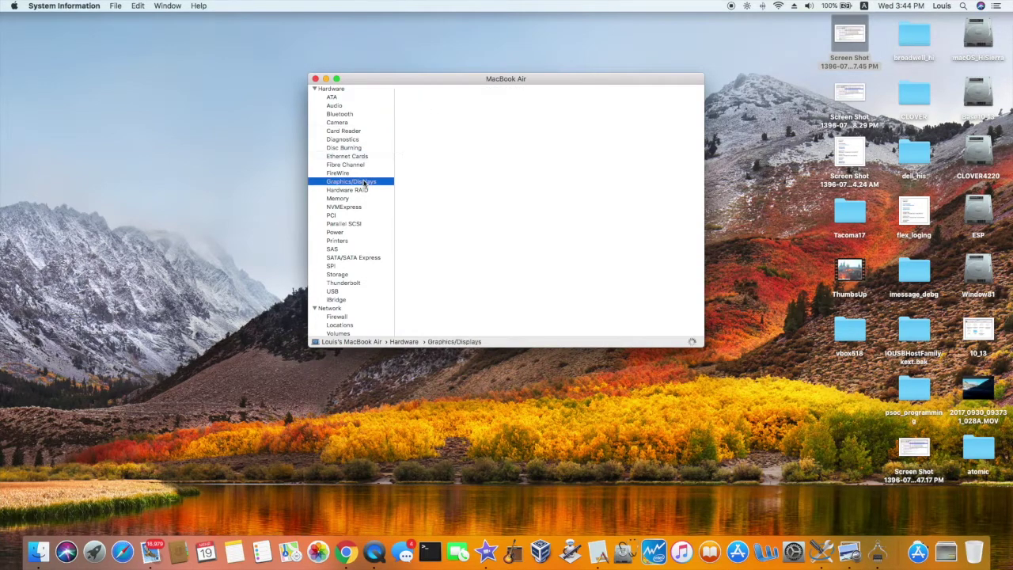
{"action": "left_click", "coordinate": [337, 292]}
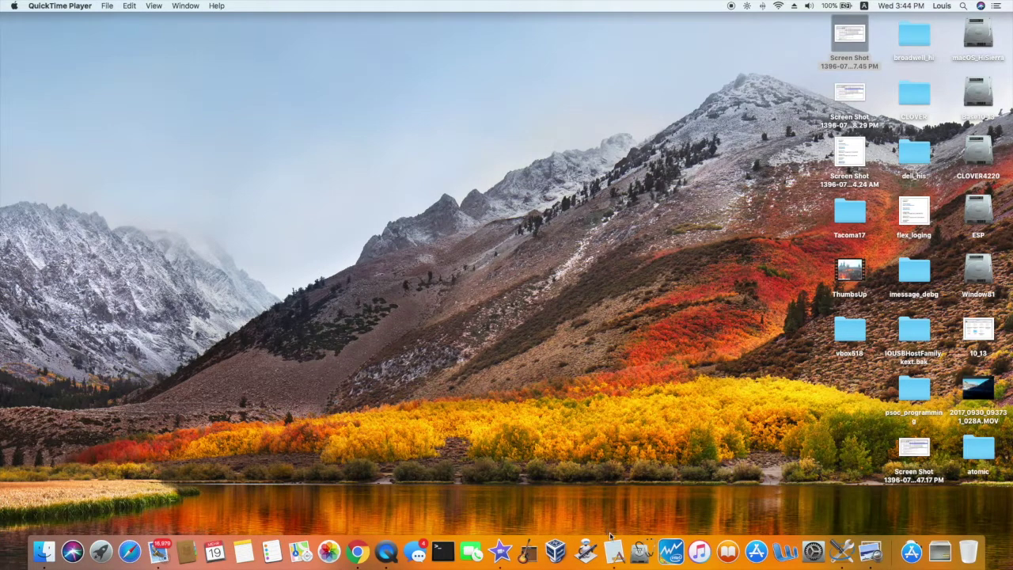
Launch IORegistryExplorer and filter the registry tree to en0.
{"action": "left_click", "coordinate": [616, 550]}
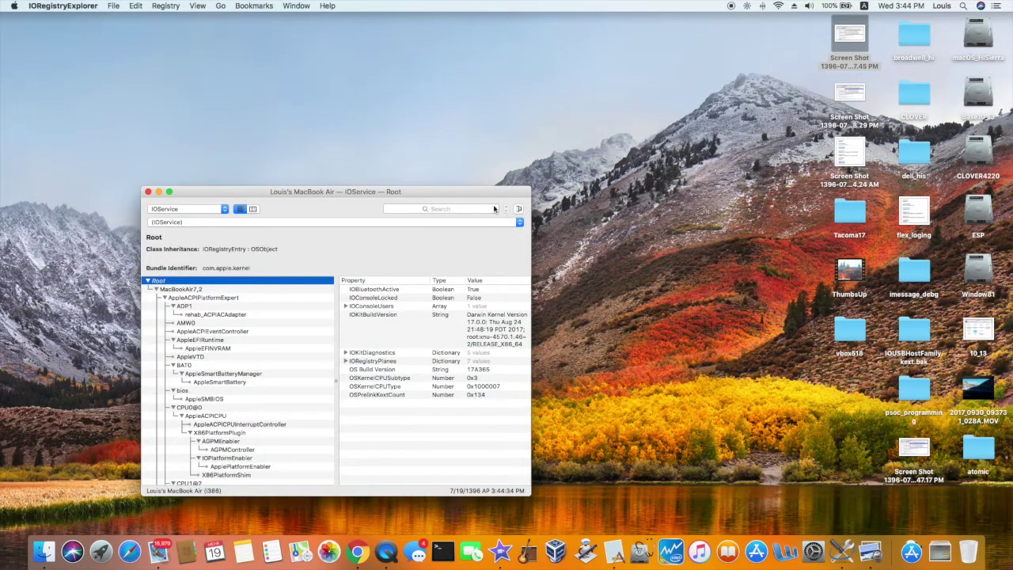
{"action": "left_click", "coordinate": [457, 207]}
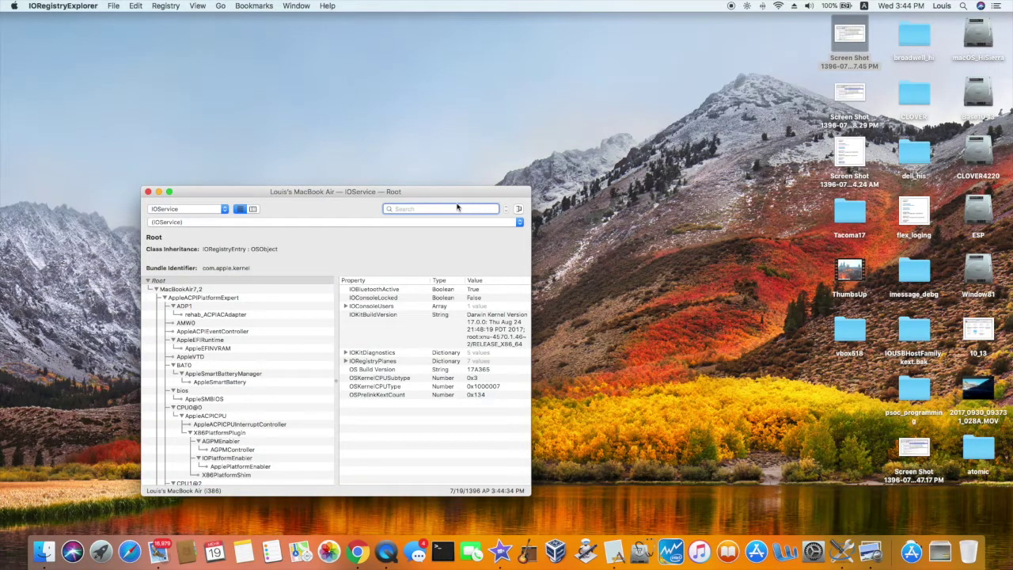
{"action": "type", "text": "en0"}
{"action": "key", "text": "Return"}
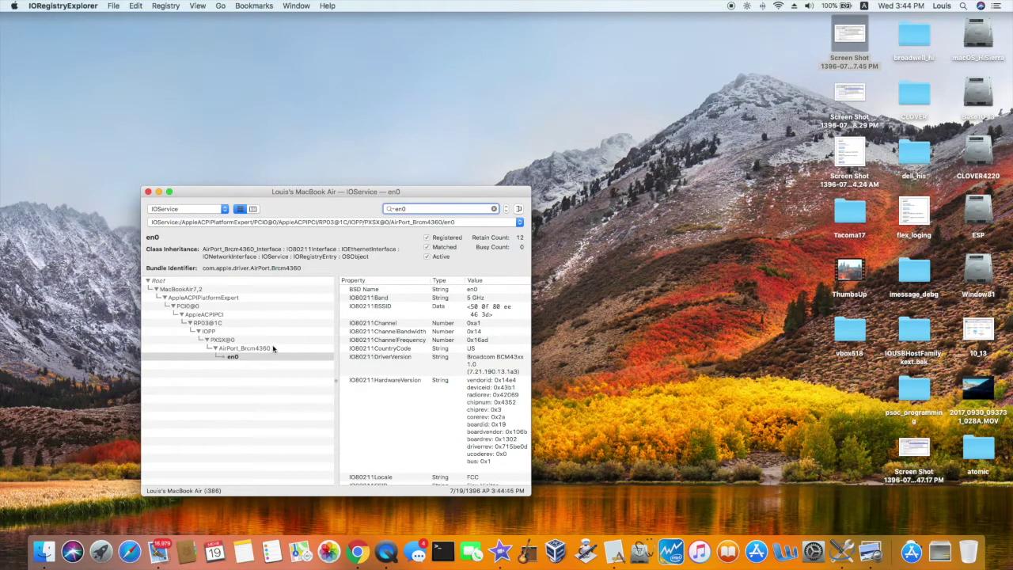
Check en0's IOBuiltin property, then close and reopen the registry window.
{"action": "scroll", "coordinate": [372, 379], "scroll_direction": "down", "scroll_amount": 5}
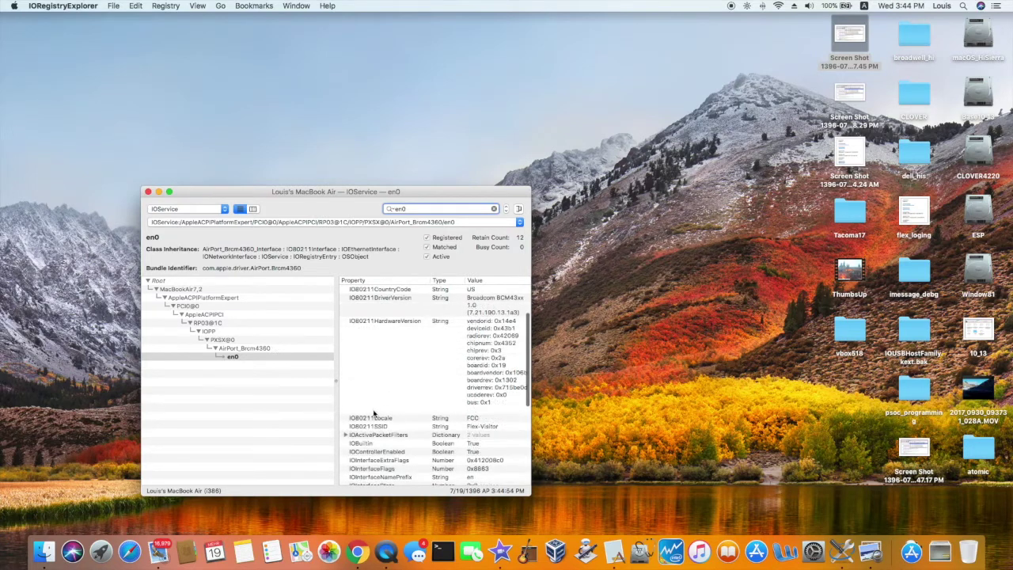
{"action": "left_click", "coordinate": [362, 446]}
{"action": "scroll", "coordinate": [362, 446], "scroll_direction": "down", "scroll_amount": 2}
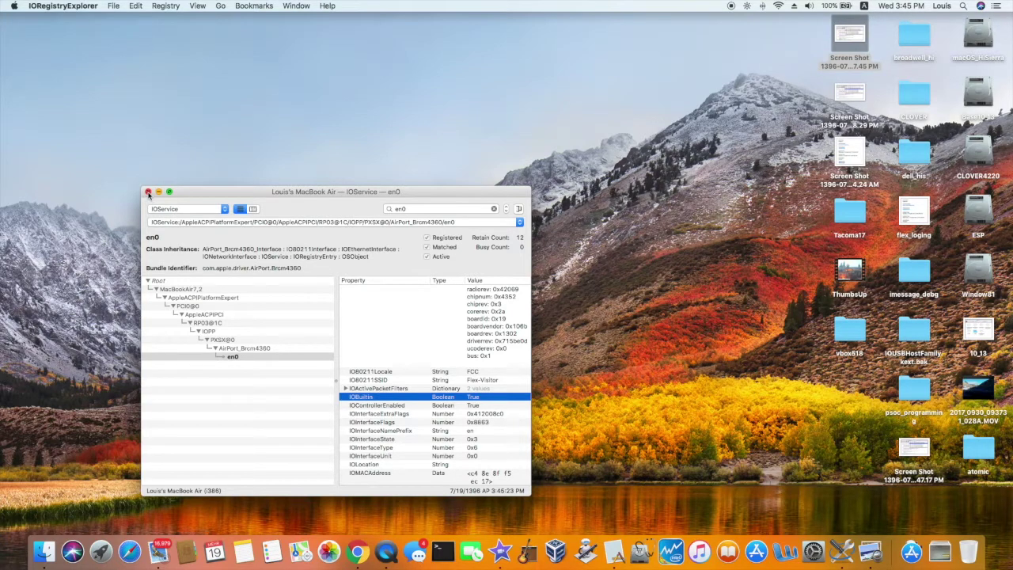
{"action": "left_click", "coordinate": [147, 192]}
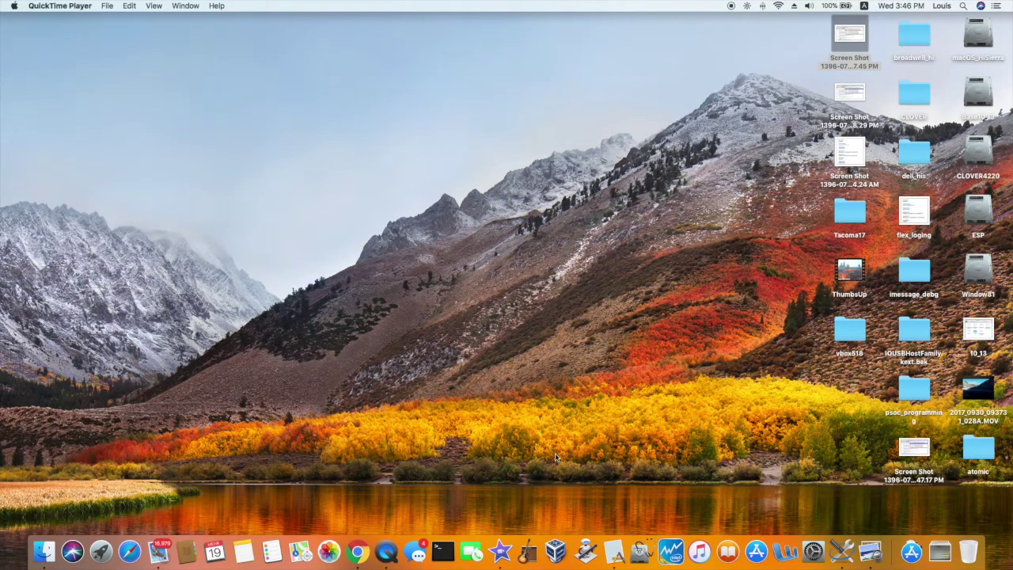
{"action": "left_click", "coordinate": [614, 552]}
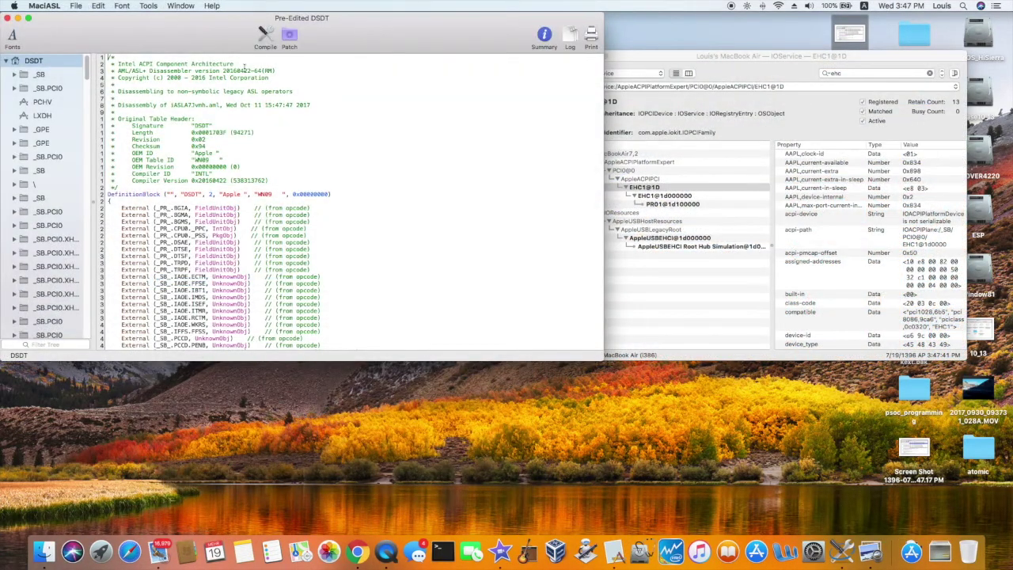
Search the DSDT for ehc1 and view EHC1's HUBN > PR01 port code.
{"action": "key", "text": "super+f"}
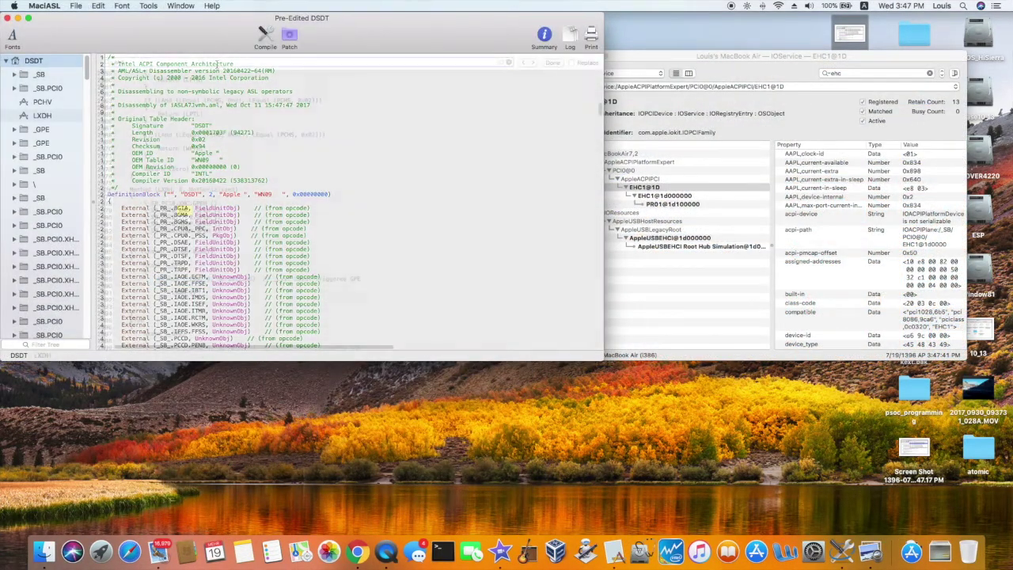
{"action": "key", "text": "Return"}
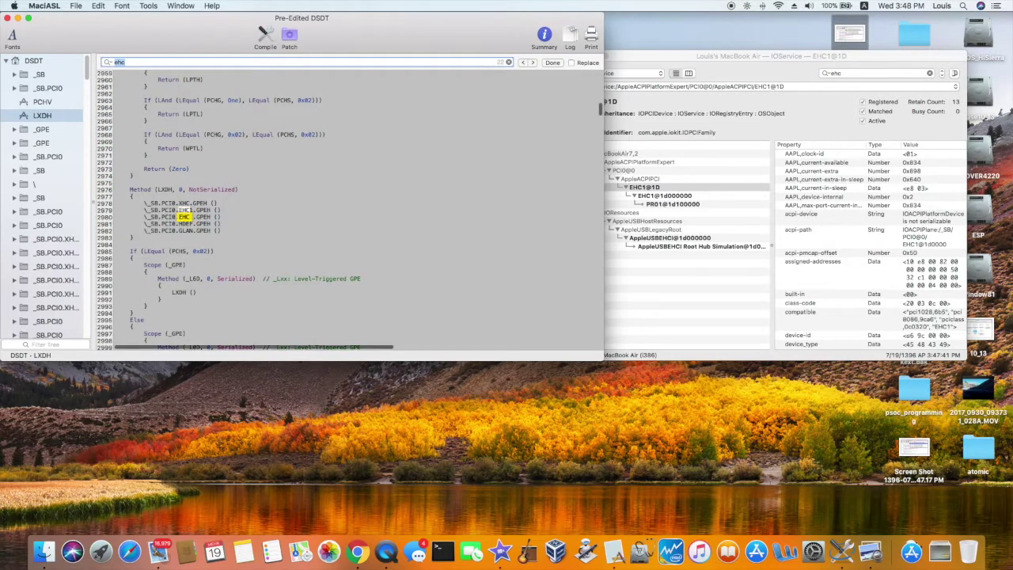
{"action": "type", "text": "1"}
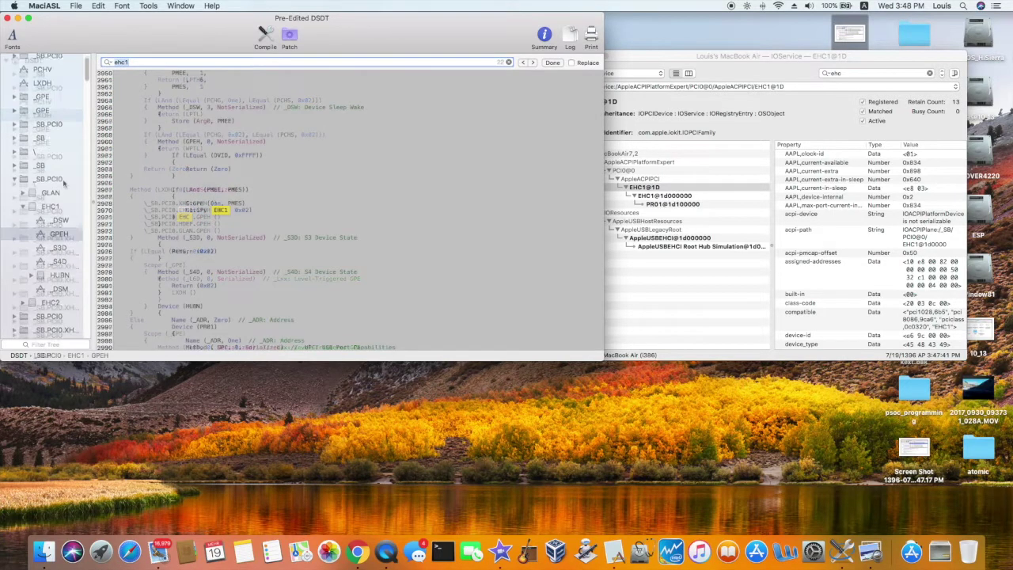
{"action": "key", "text": "Return"}
{"action": "key", "text": "Return"}
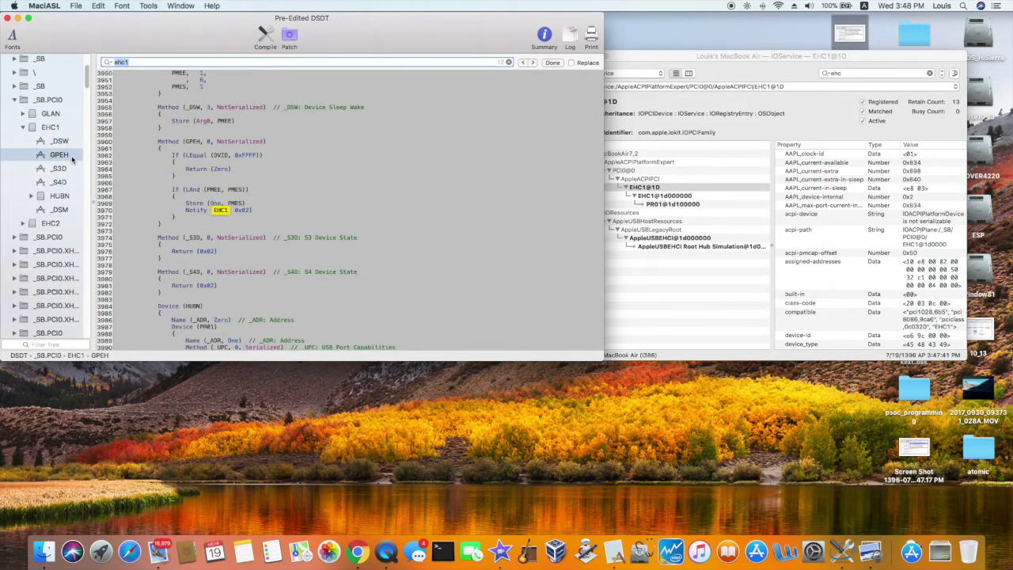
{"action": "left_click", "coordinate": [49, 130]}
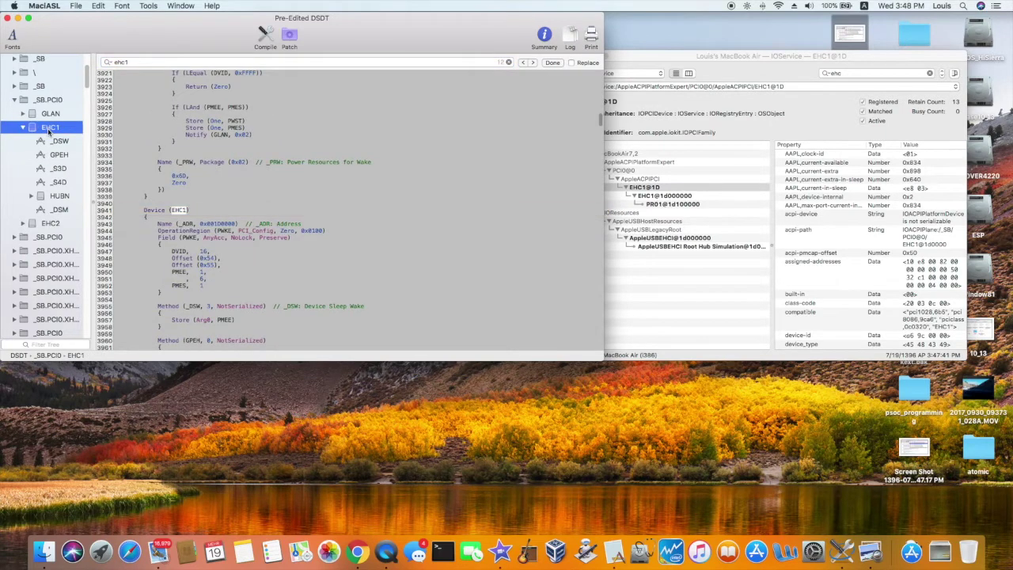
{"action": "left_click", "coordinate": [32, 196]}
{"action": "left_click", "coordinate": [56, 210]}
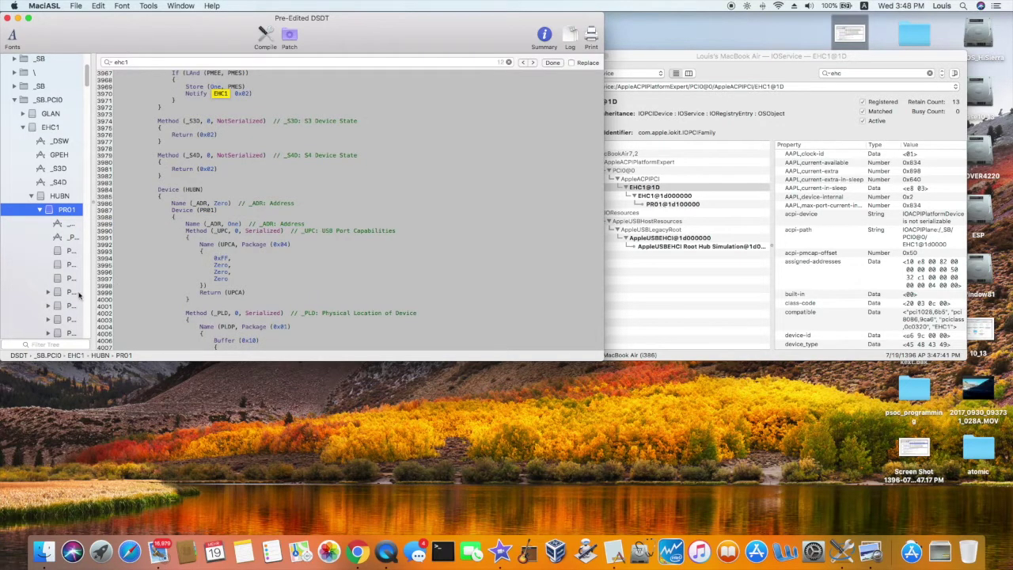
Expand EHC2 and view its PR01 port code.
{"action": "scroll", "coordinate": [75, 262], "scroll_direction": "down", "scroll_amount": 5}
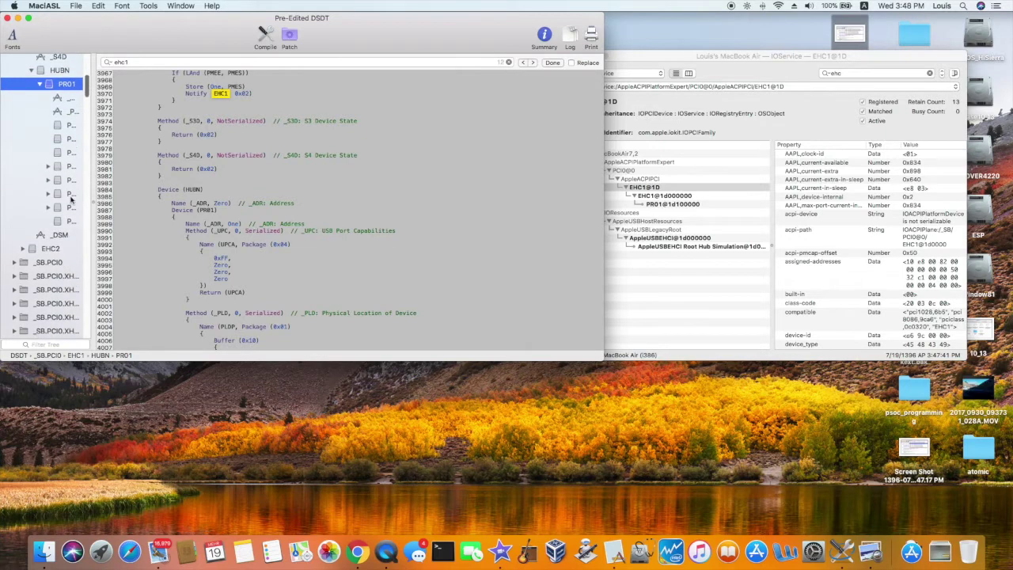
{"action": "left_click", "coordinate": [22, 249]}
{"action": "left_click", "coordinate": [49, 250]}
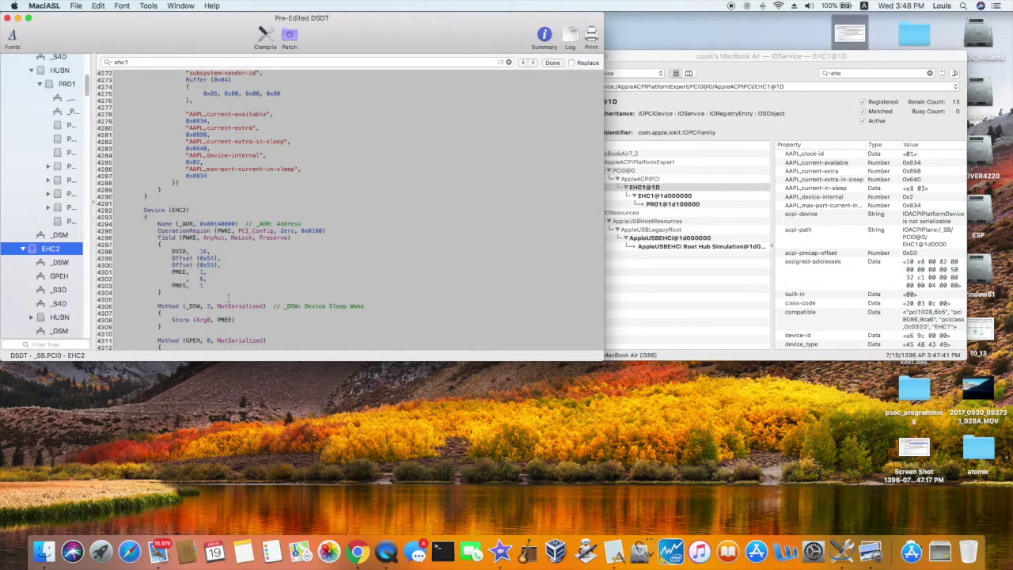
{"action": "scroll", "coordinate": [228, 298], "scroll_direction": "down", "scroll_amount": 5}
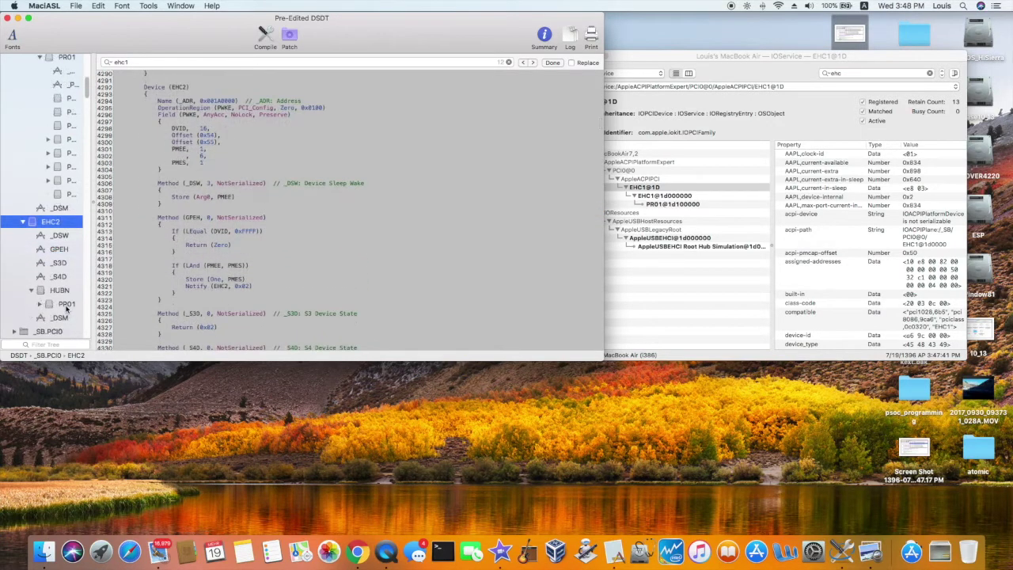
{"action": "left_click", "coordinate": [67, 306]}
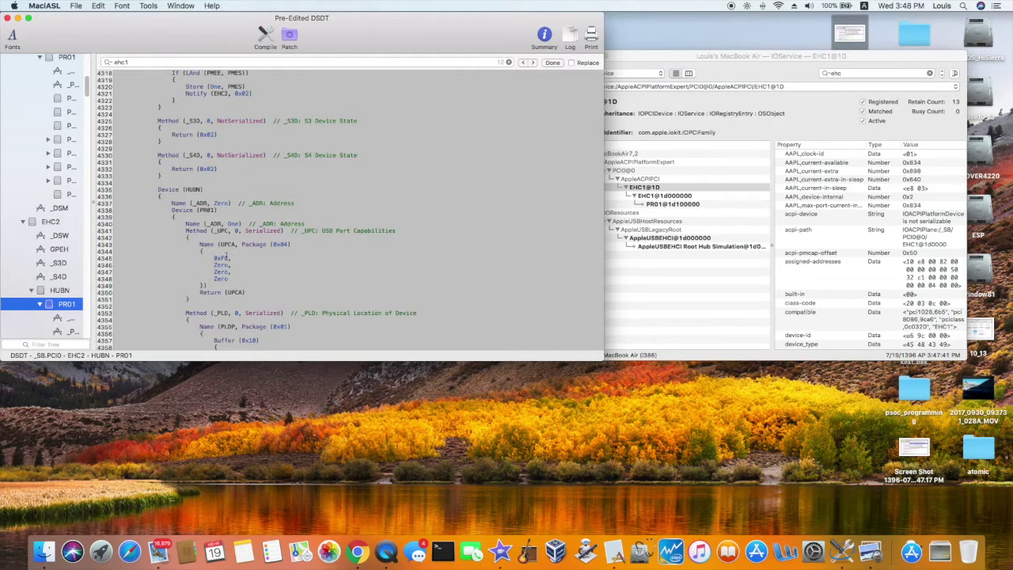
Search the DSDT for xhc to show the XHC device definition.
{"action": "key", "text": "super+f"}
{"action": "type", "text": "x"}
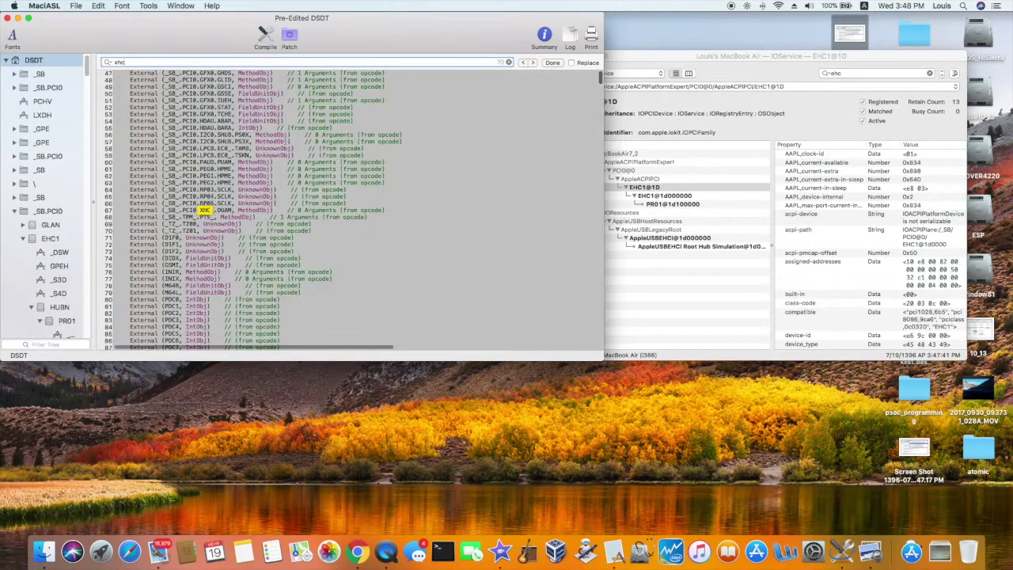
{"action": "key", "text": "Return"}
{"action": "scroll", "coordinate": [55, 203], "scroll_direction": "down", "scroll_amount": 5}
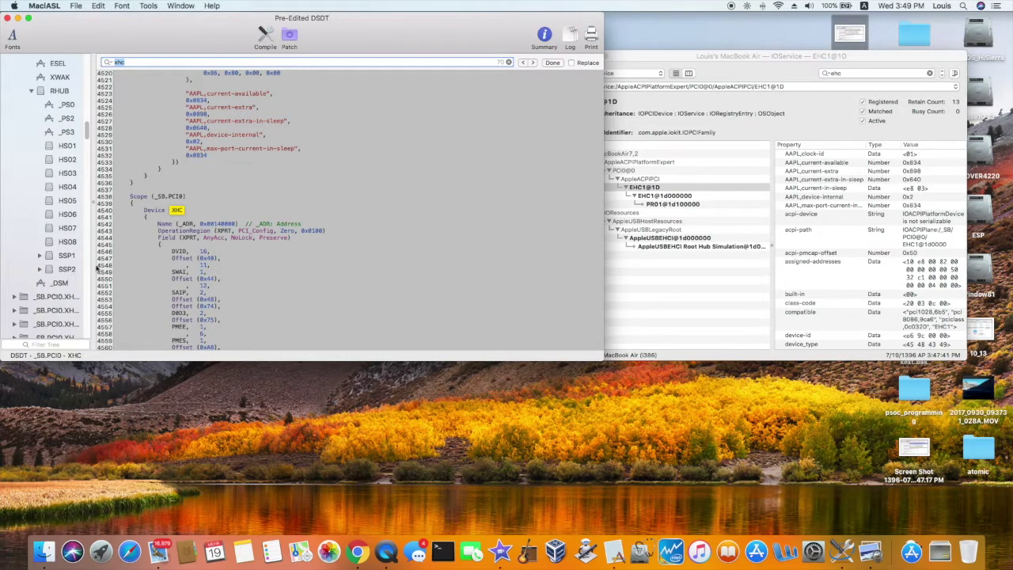
{"action": "left_click", "coordinate": [610, 149]}
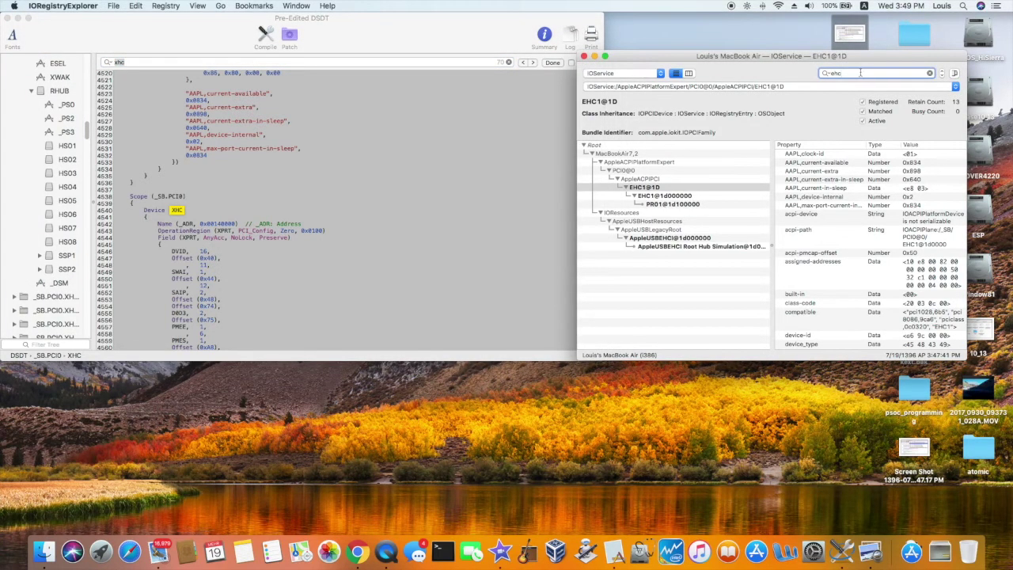
Filter the registry to xhc, inspect ports HS11 and SSP4, then close the window.
{"action": "key", "text": "BackSpace"}
{"action": "key", "text": "BackSpace"}
{"action": "key", "text": "BackSpace"}
{"action": "type", "text": "xh"}
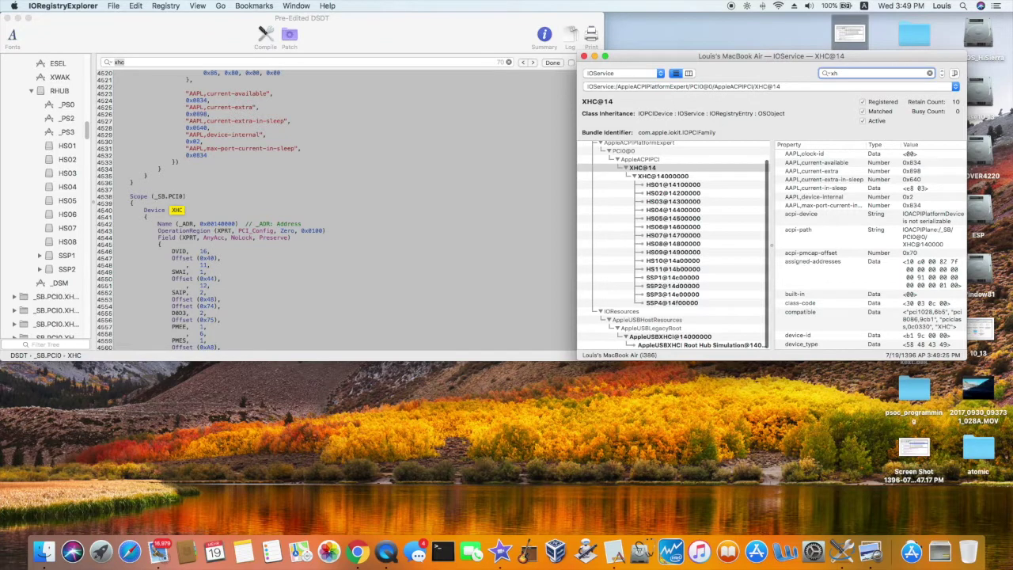
{"action": "type", "text": "c"}
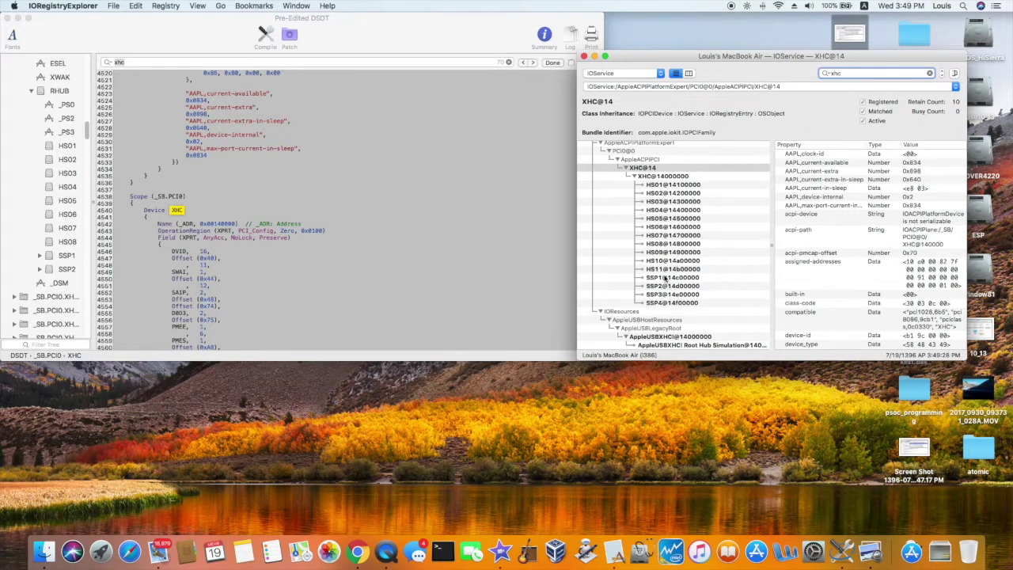
{"action": "left_click", "coordinate": [674, 272]}
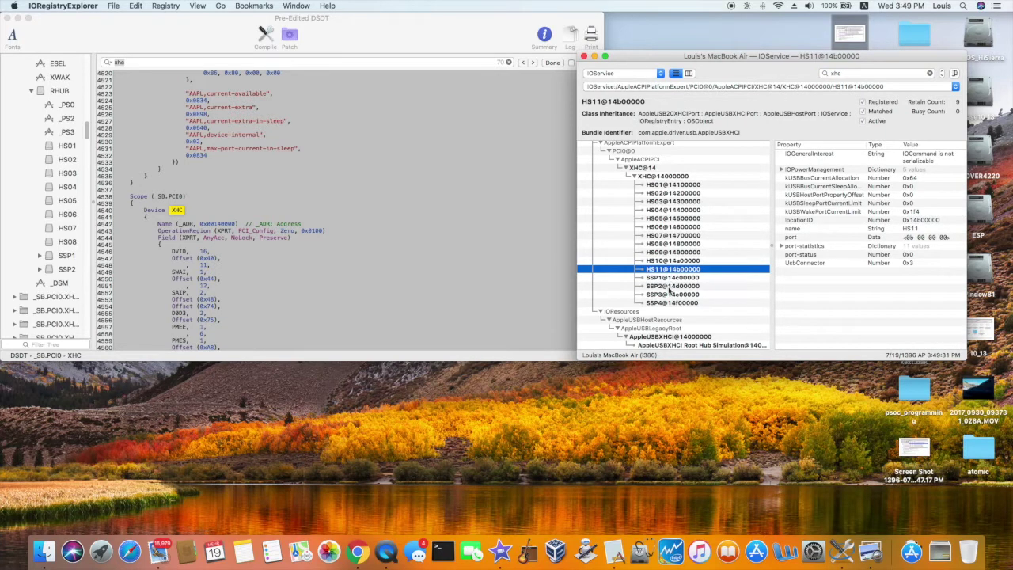
{"action": "left_click", "coordinate": [669, 305]}
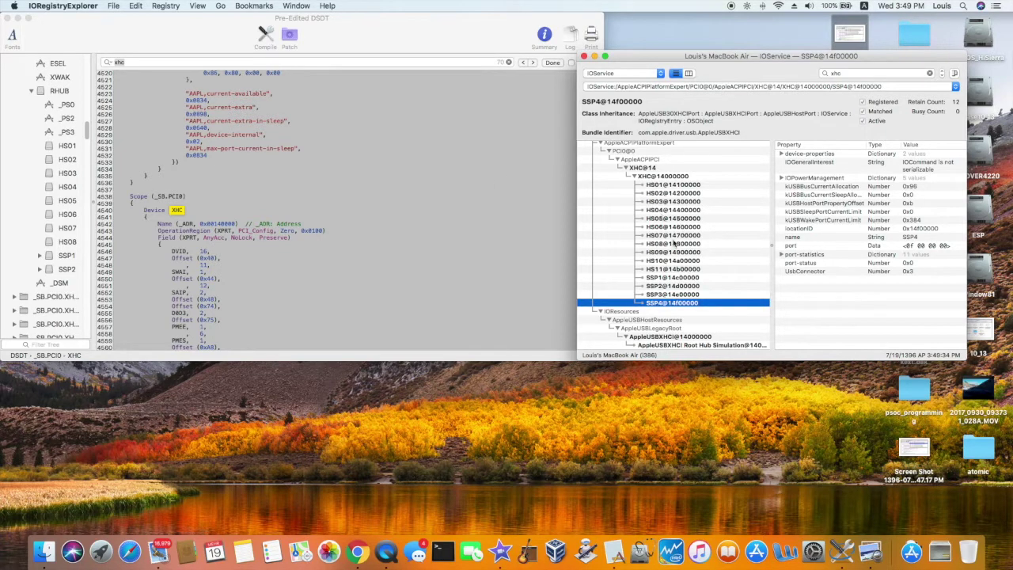
{"action": "left_click", "coordinate": [584, 56]}
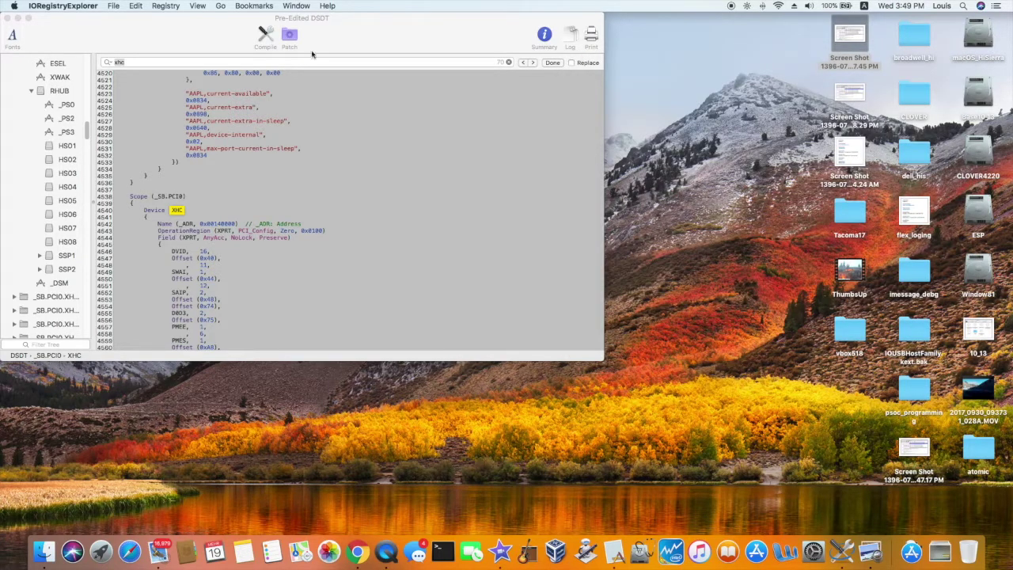